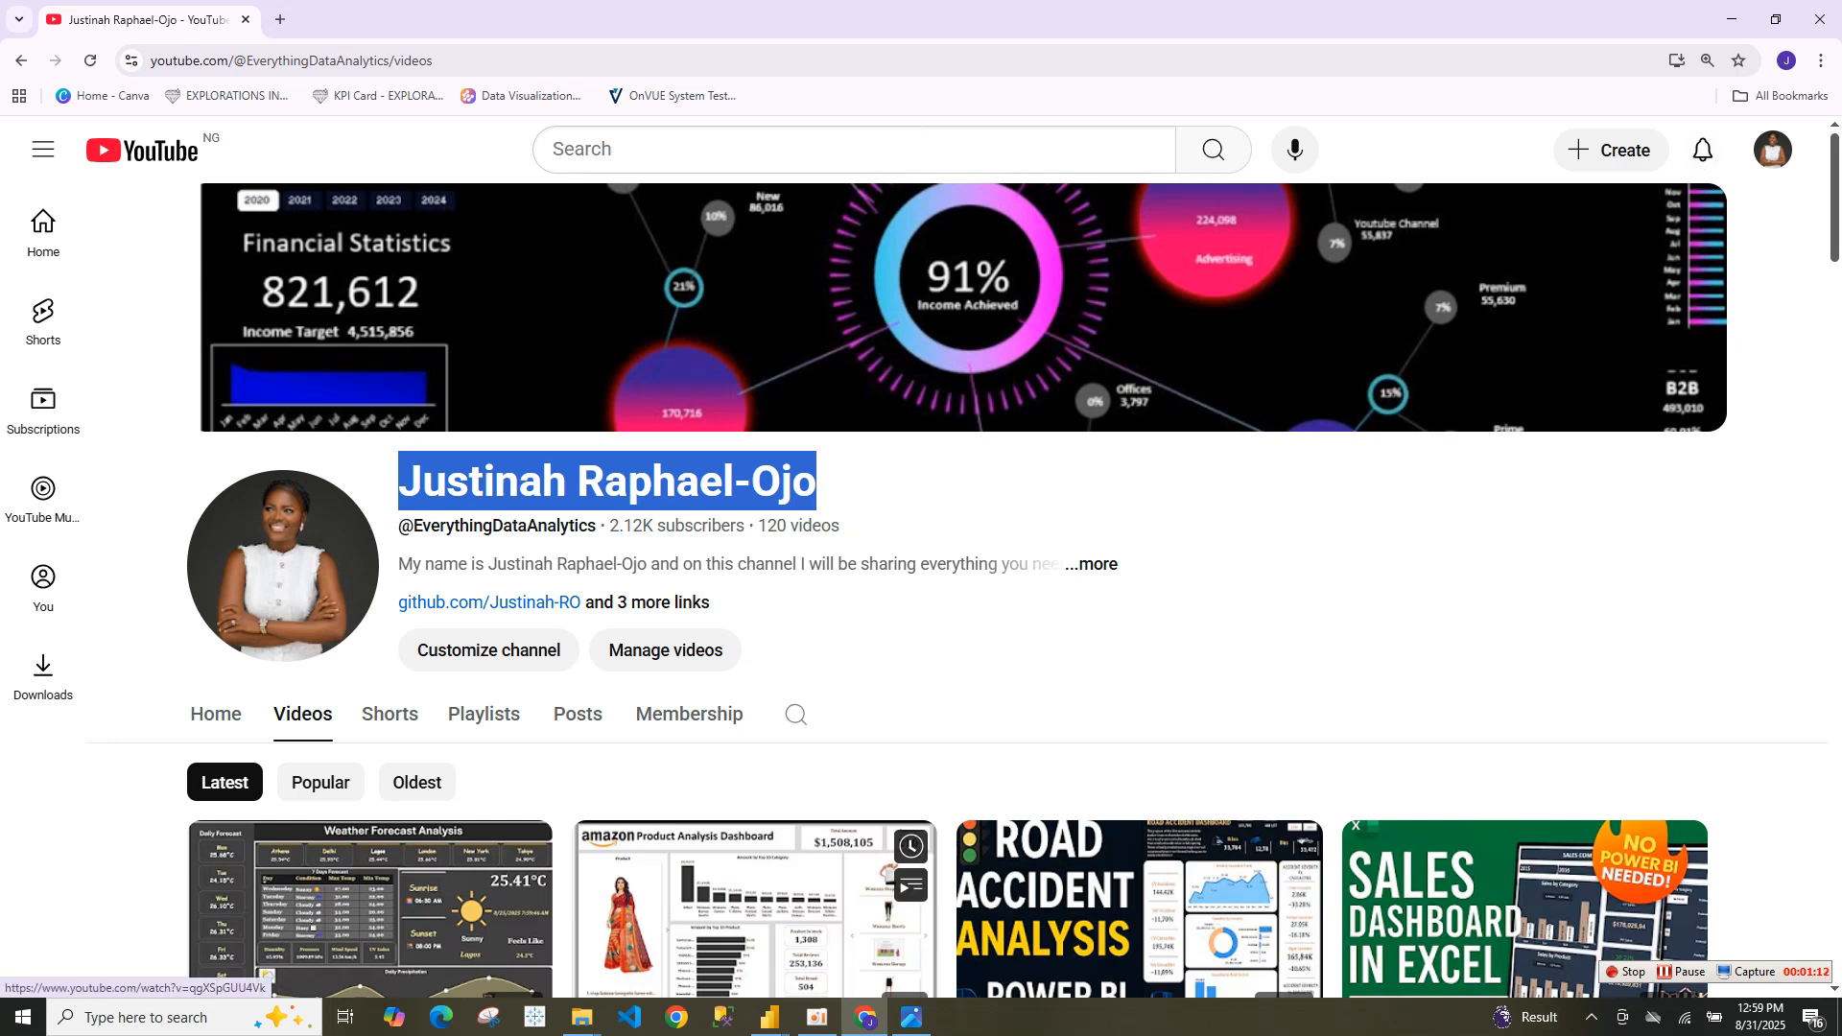
# - Switch to the Power Query Editor window containing the Day12_ConditionalColumns_Dataset query
pyautogui.moveTo(769, 1017)
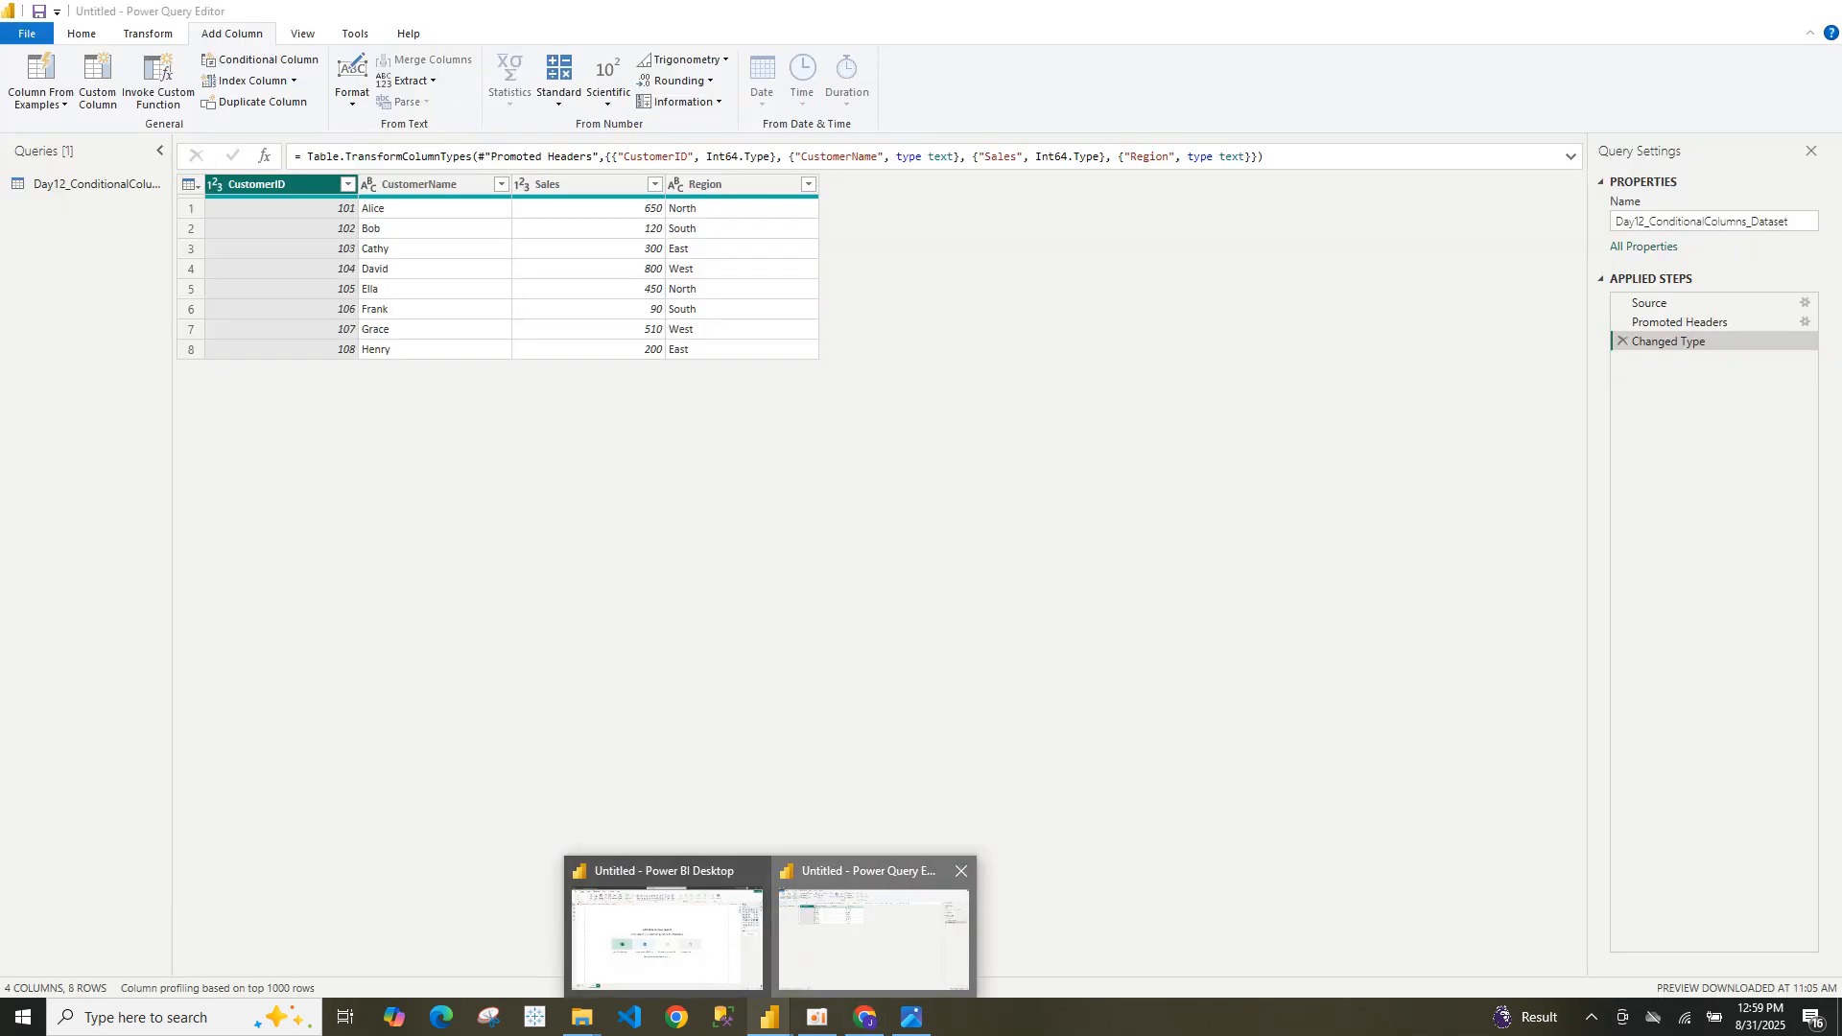
pyautogui.click(669, 926)
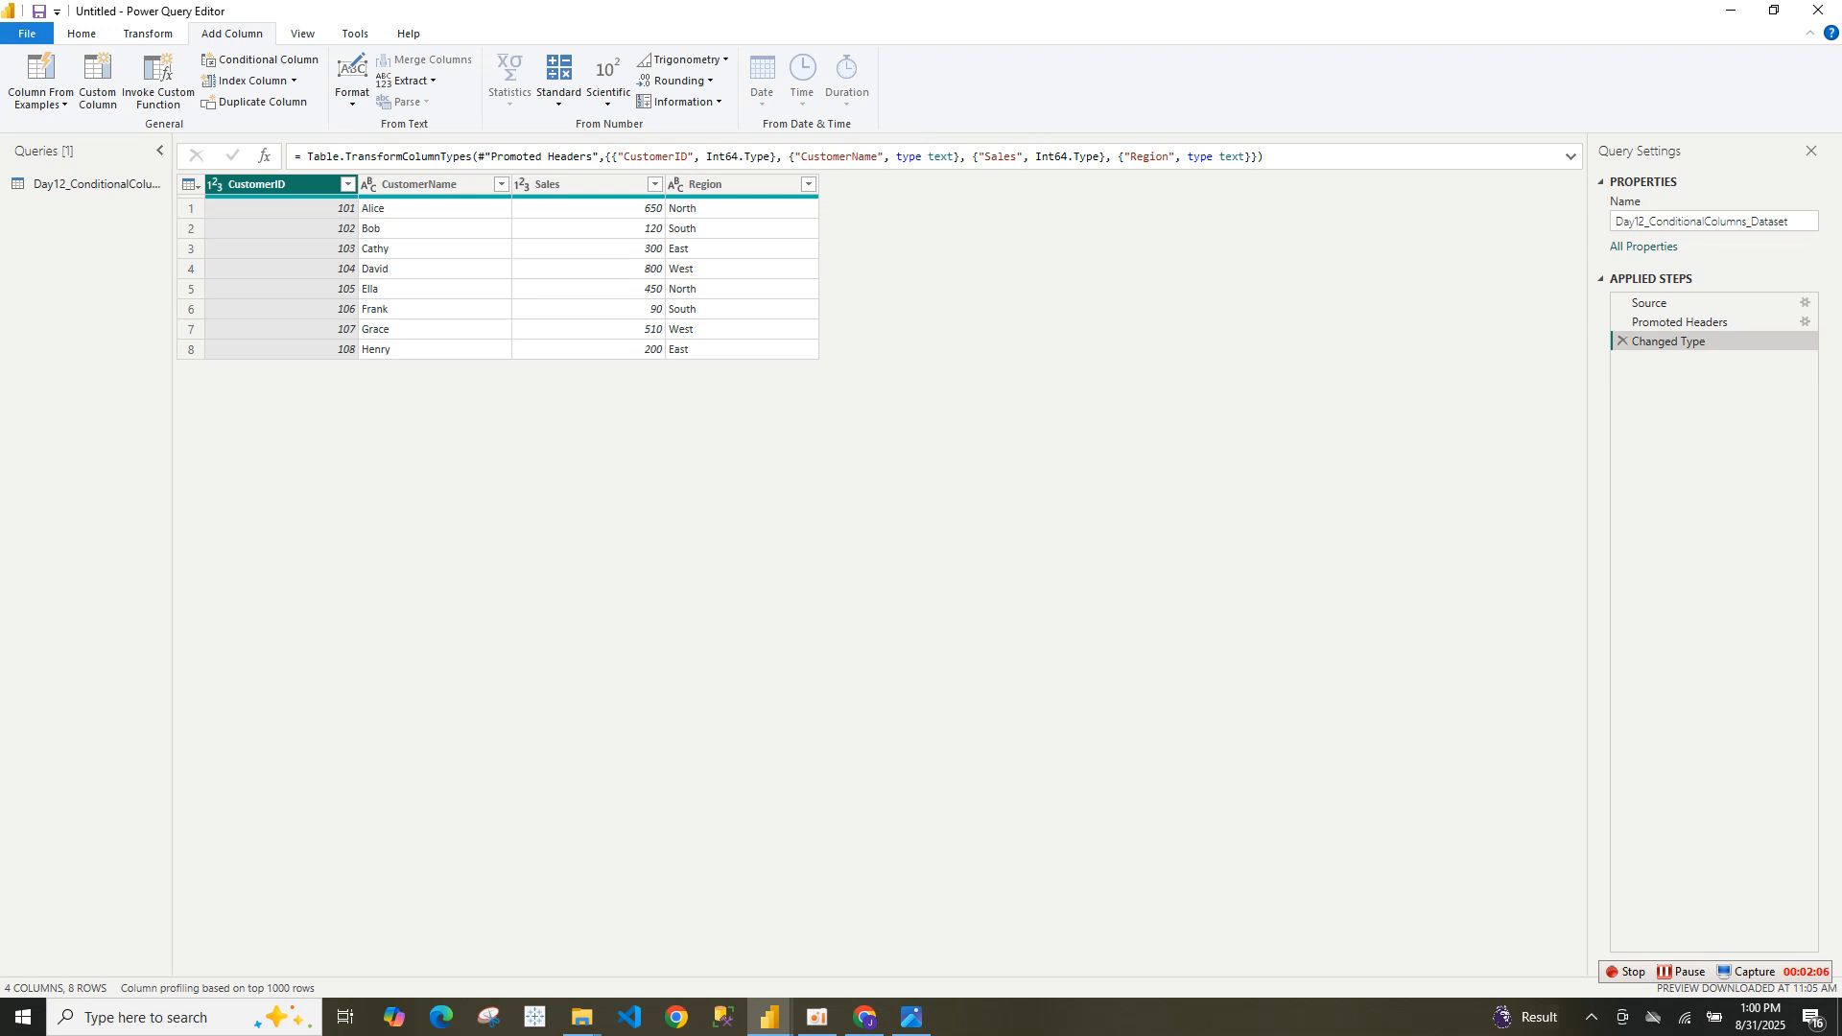
pyautogui.hotkey('alt', 'h')
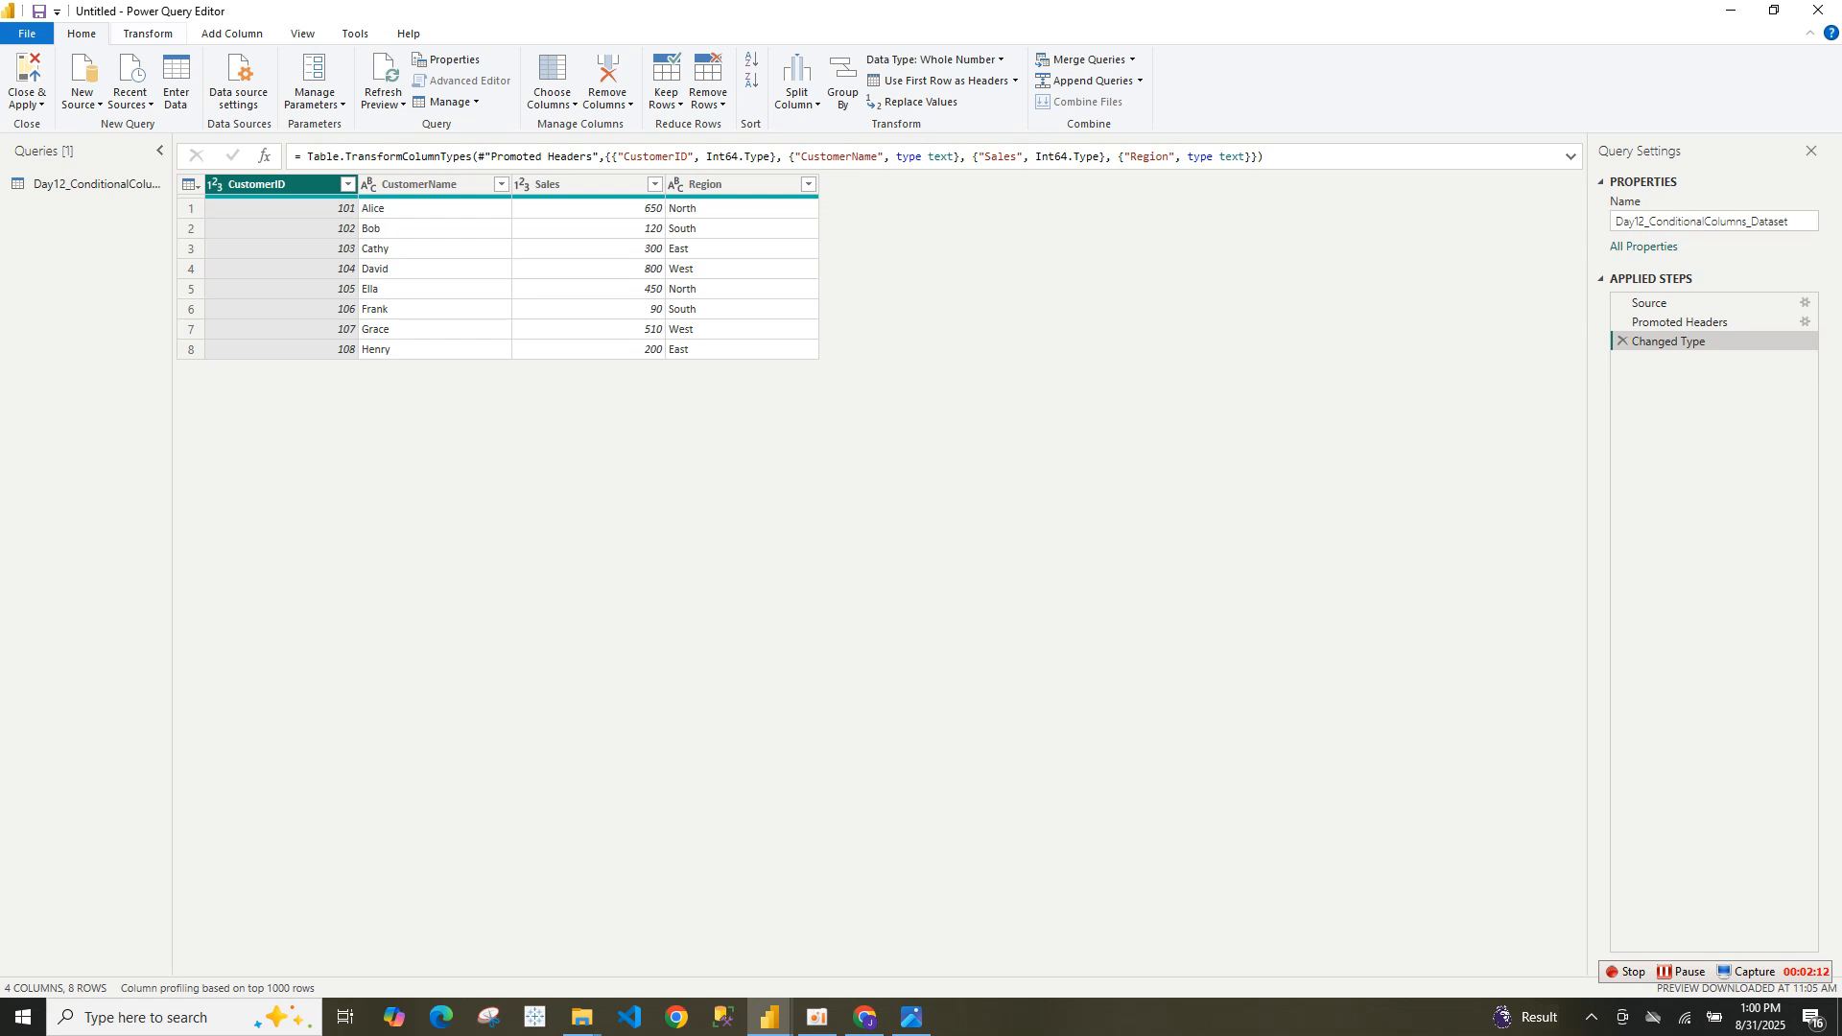
pyautogui.hotkey('alt', 'a')
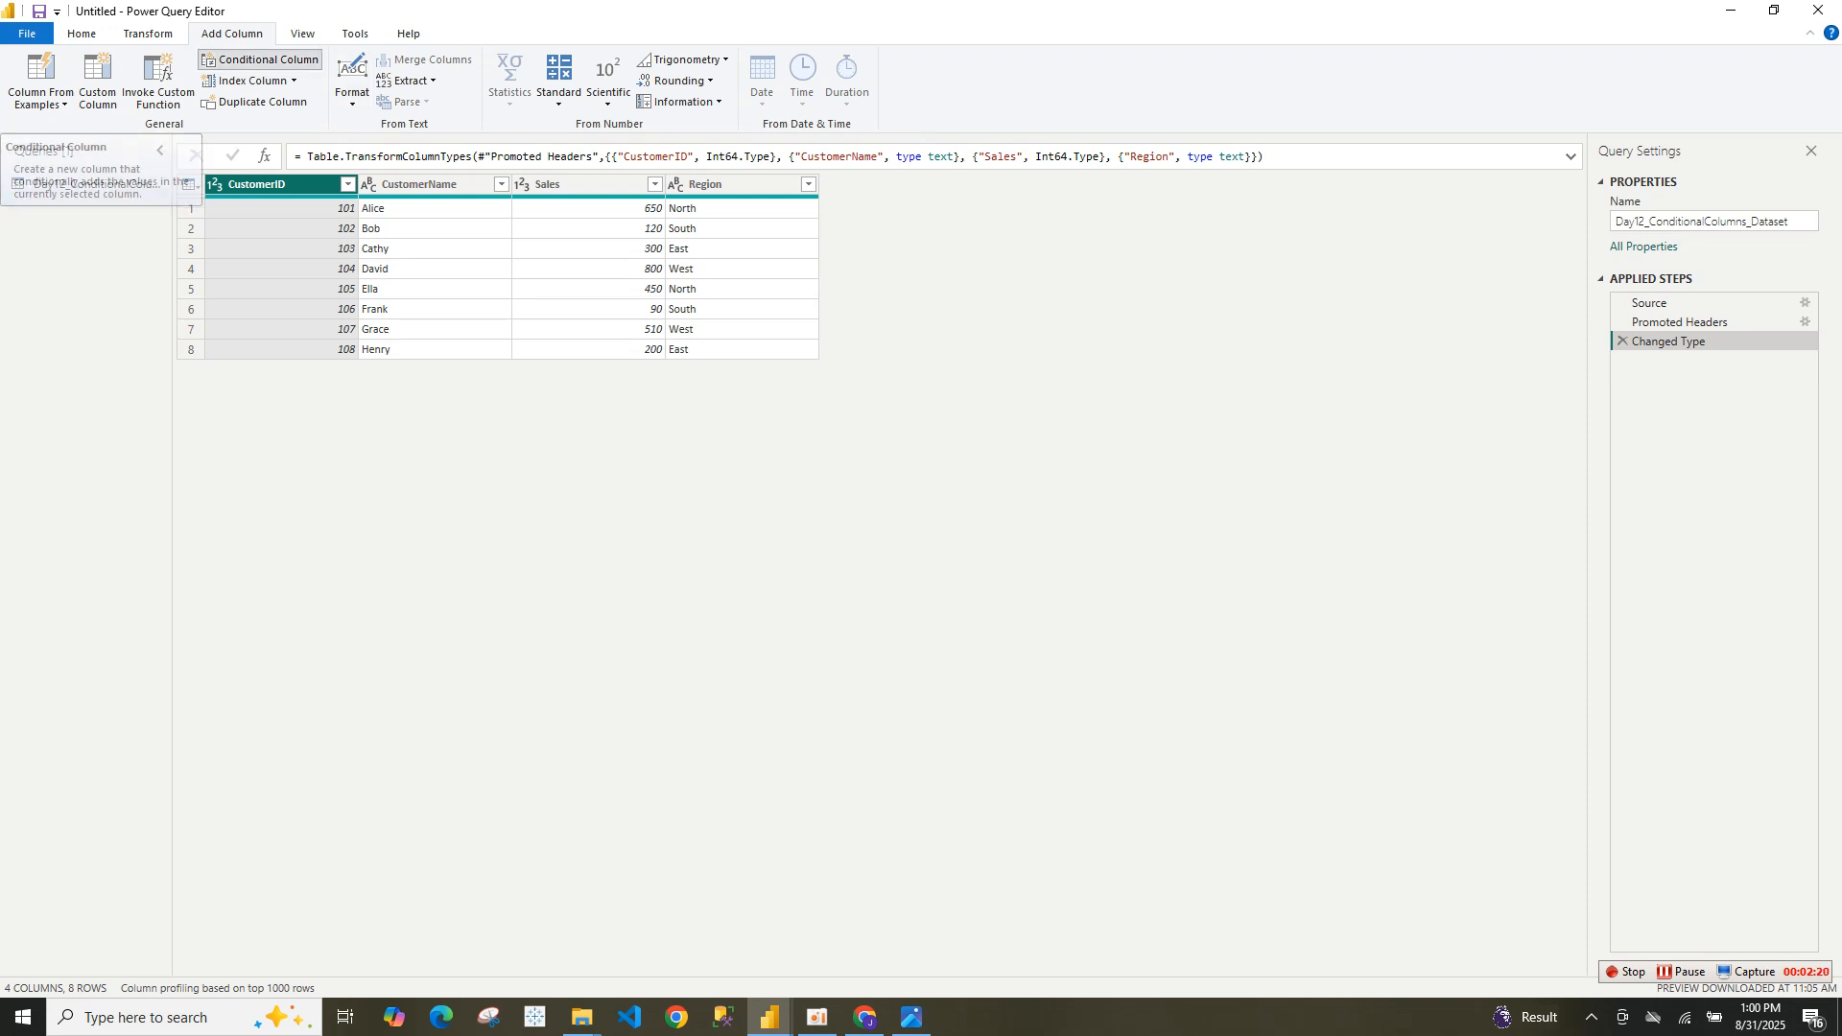
# - Start a new conditional column and name it Sales Category
pyautogui.click(259, 59)
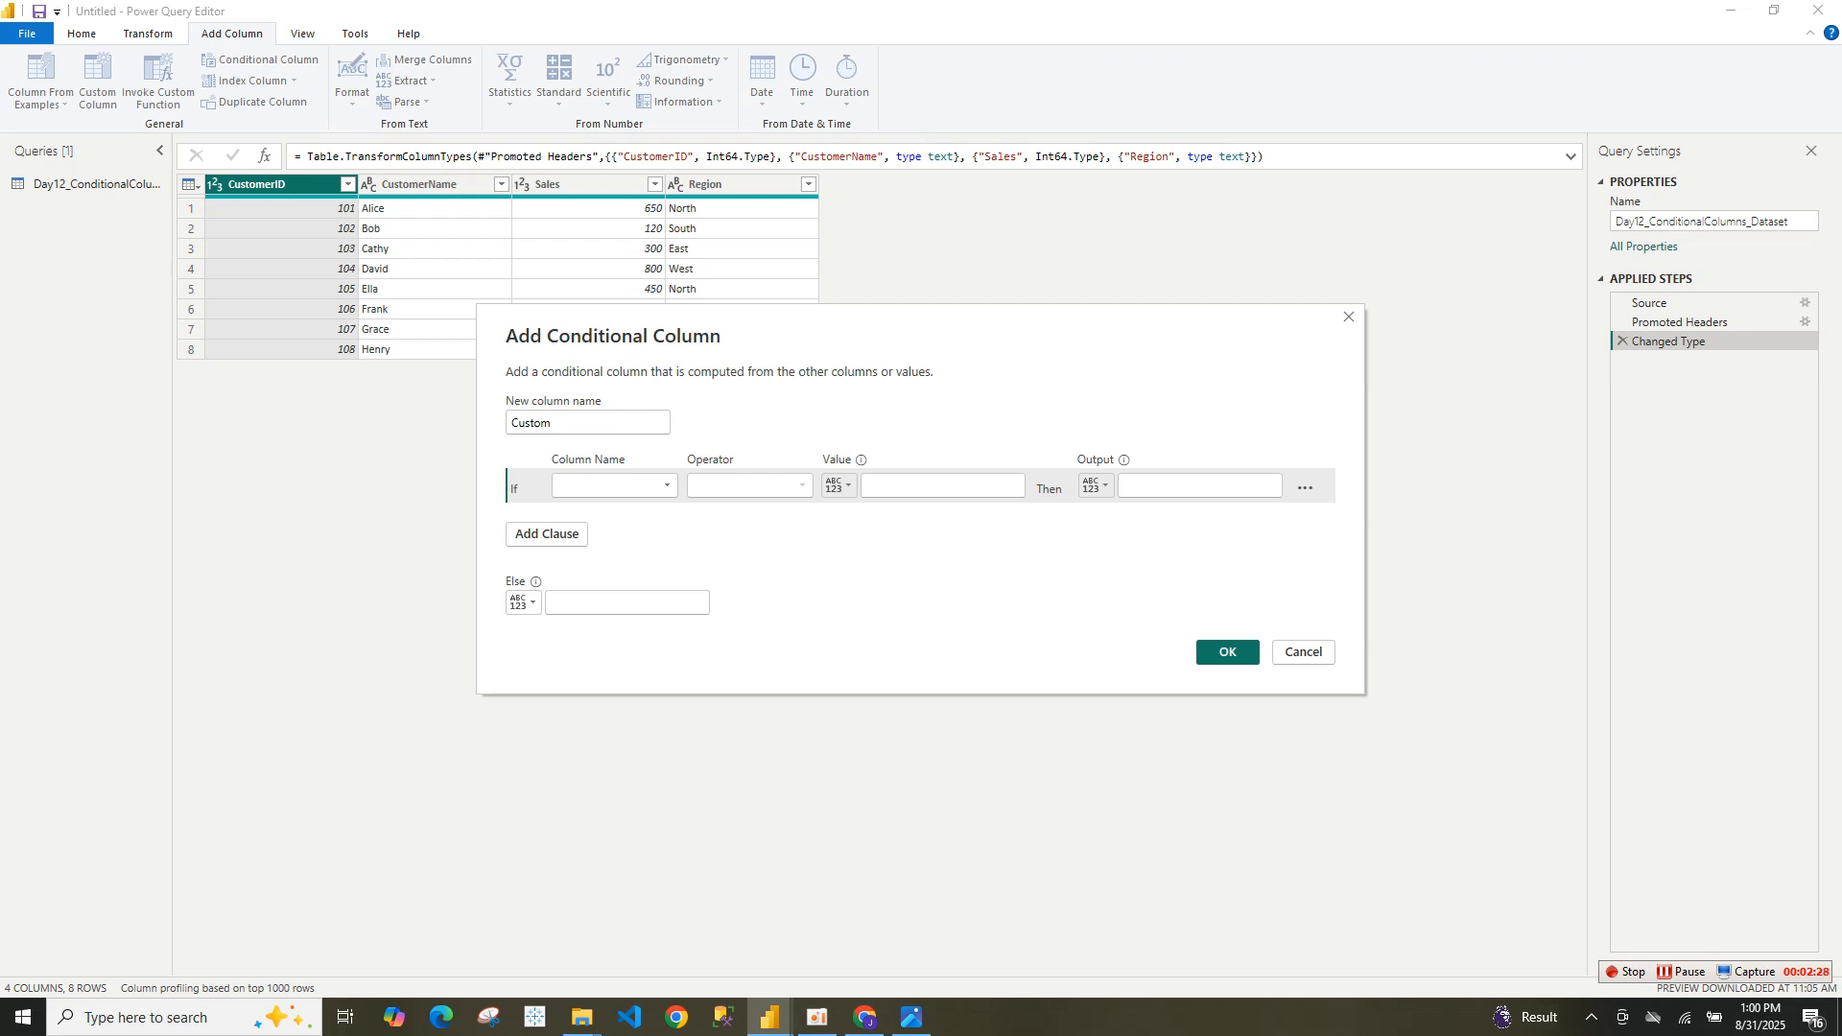
pyautogui.doubleClick(531, 422)
pyautogui.press('BackSpace')
pyautogui.write('Sale S')
pyautogui.press('BackSpace')
pyautogui.press('BackSpace')
pyautogui.write('CATEG')
pyautogui.press('BackSpace')
pyautogui.press('BackSpace')
pyautogui.press('BackSpace')
pyautogui.press('BackSpace')
pyautogui.write('ategry')
pyautogui.press('BackSpace')
pyautogui.write('or')
pyautogui.press('BackSpace')
pyautogui.press('BackSpace')
pyautogui.write('ory')
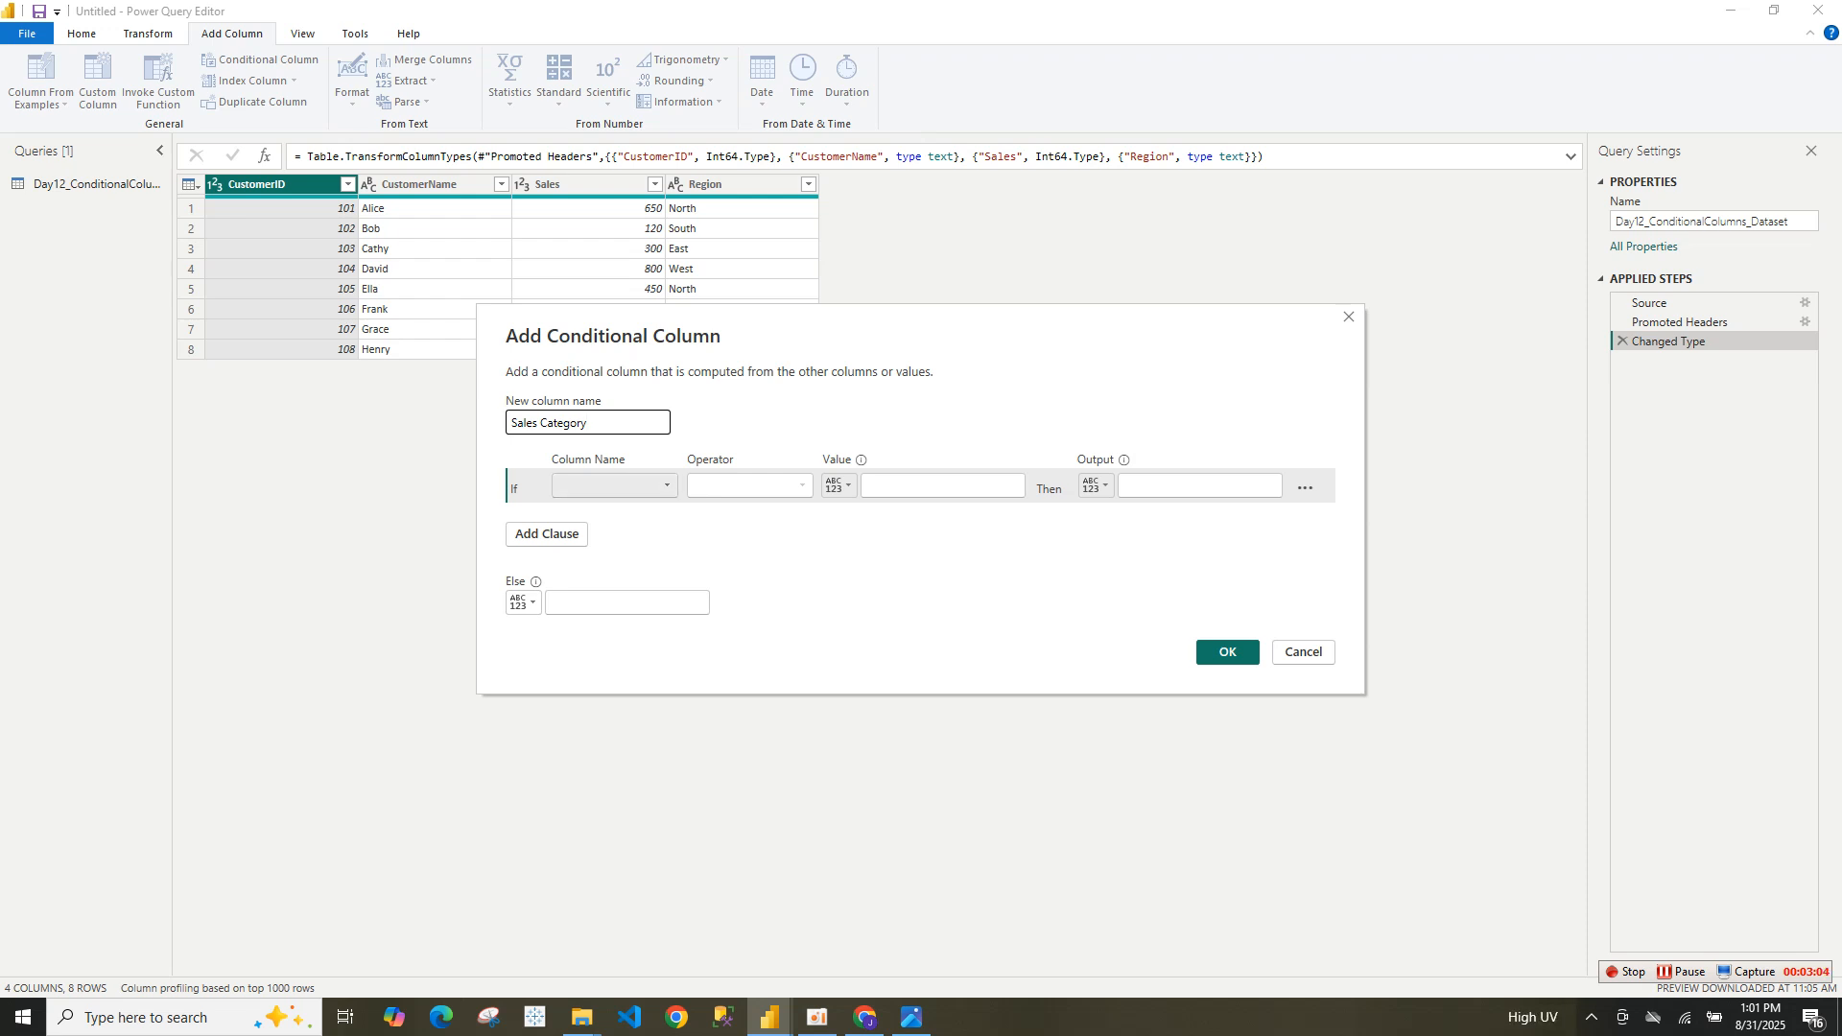
# - Define the first condition so that Sales greater than or equal to 500 outputs High
pyautogui.click(614, 486)
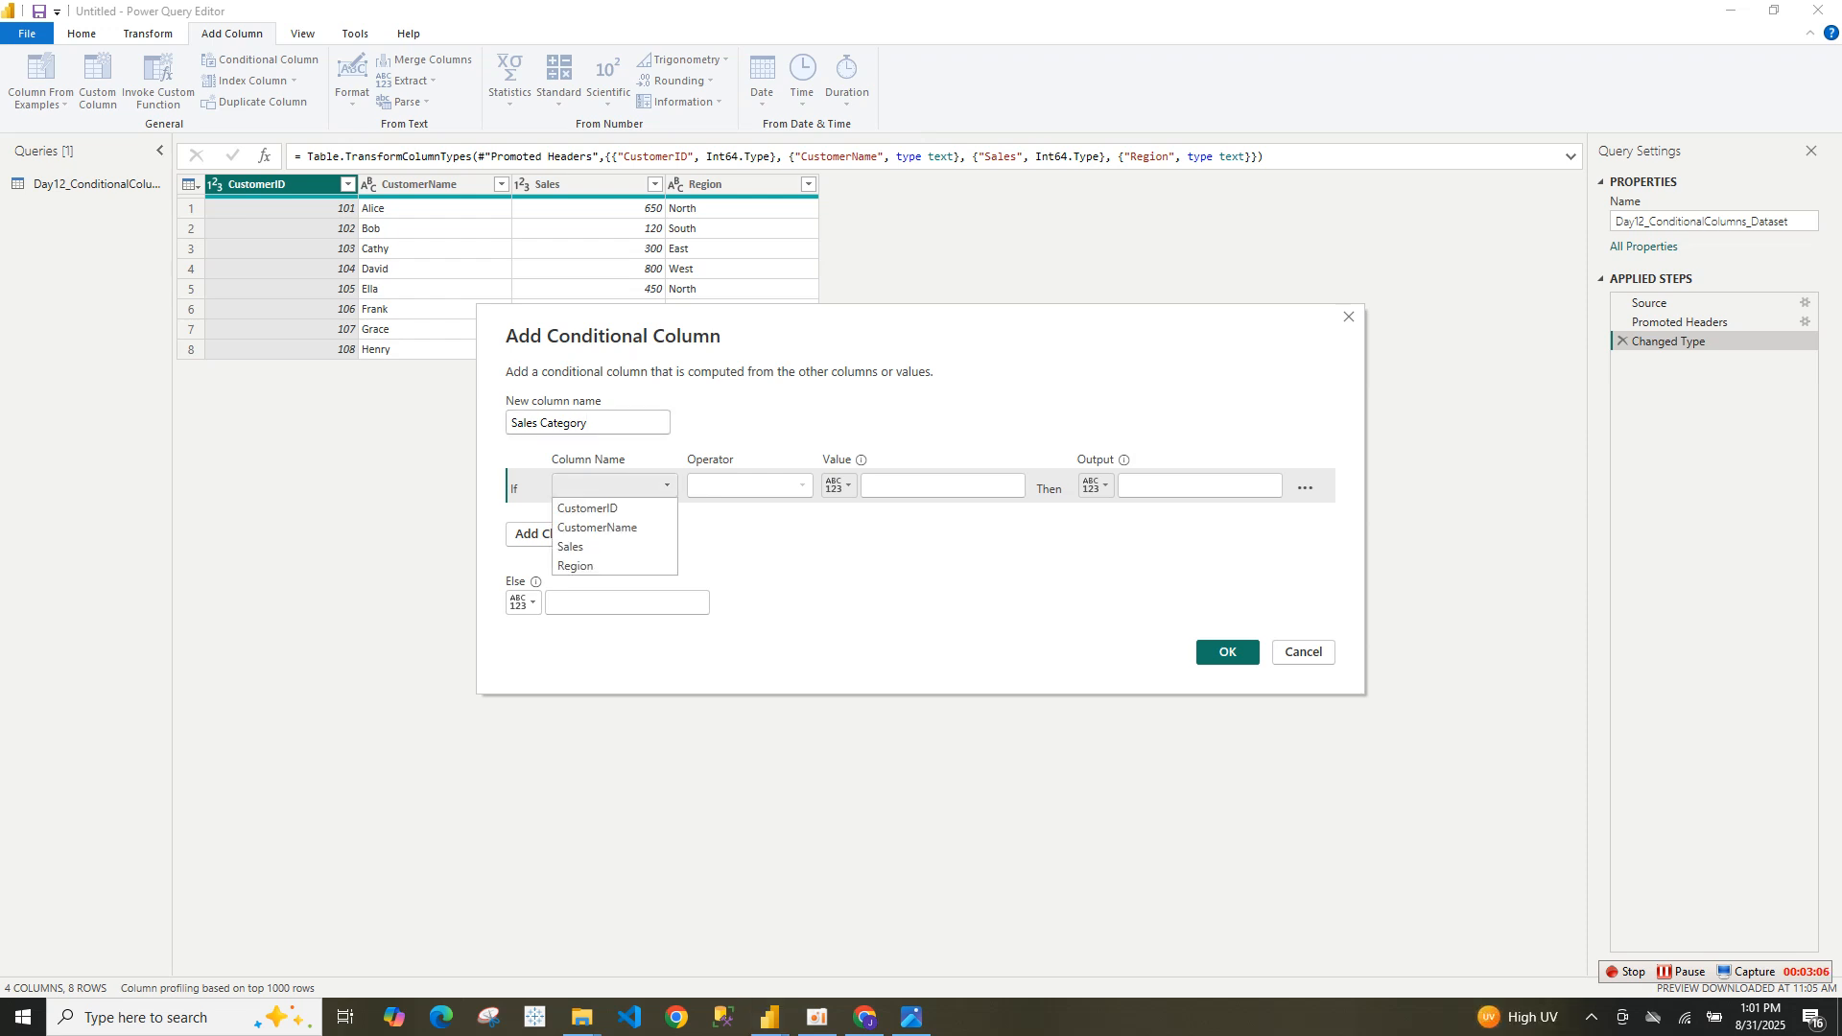
pyautogui.click(595, 546)
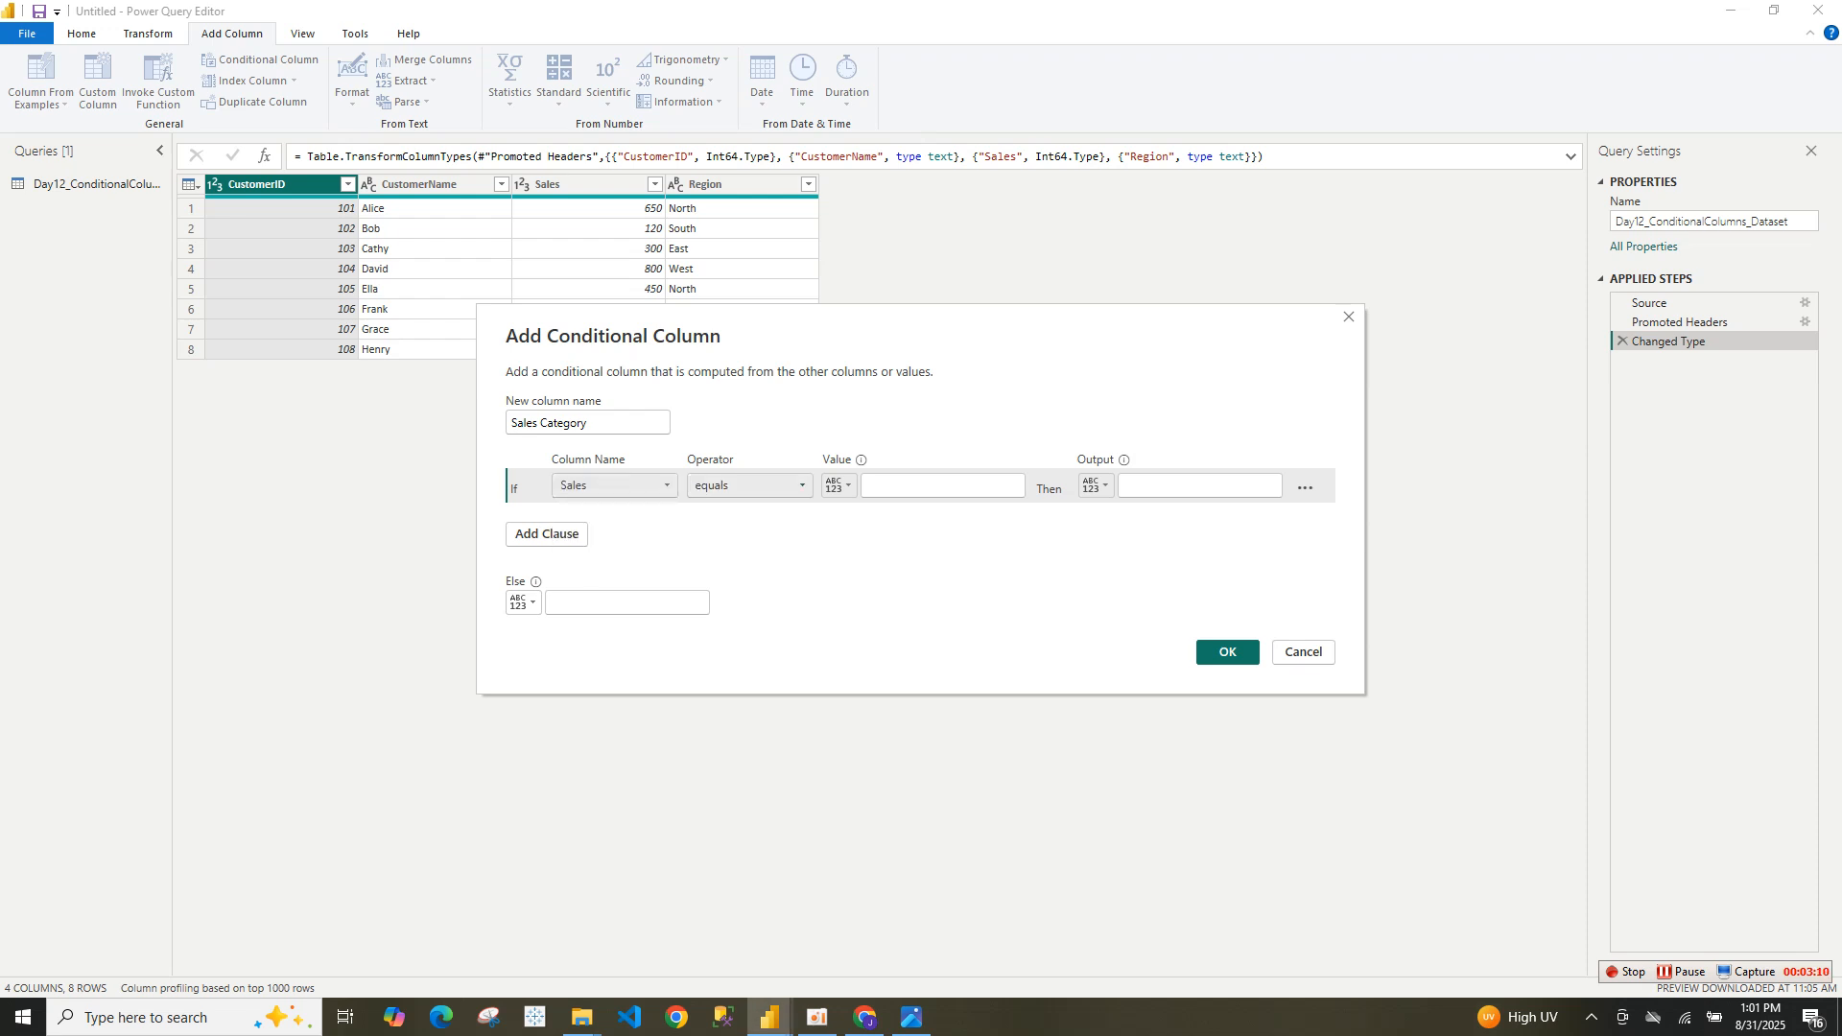
pyautogui.click(749, 485)
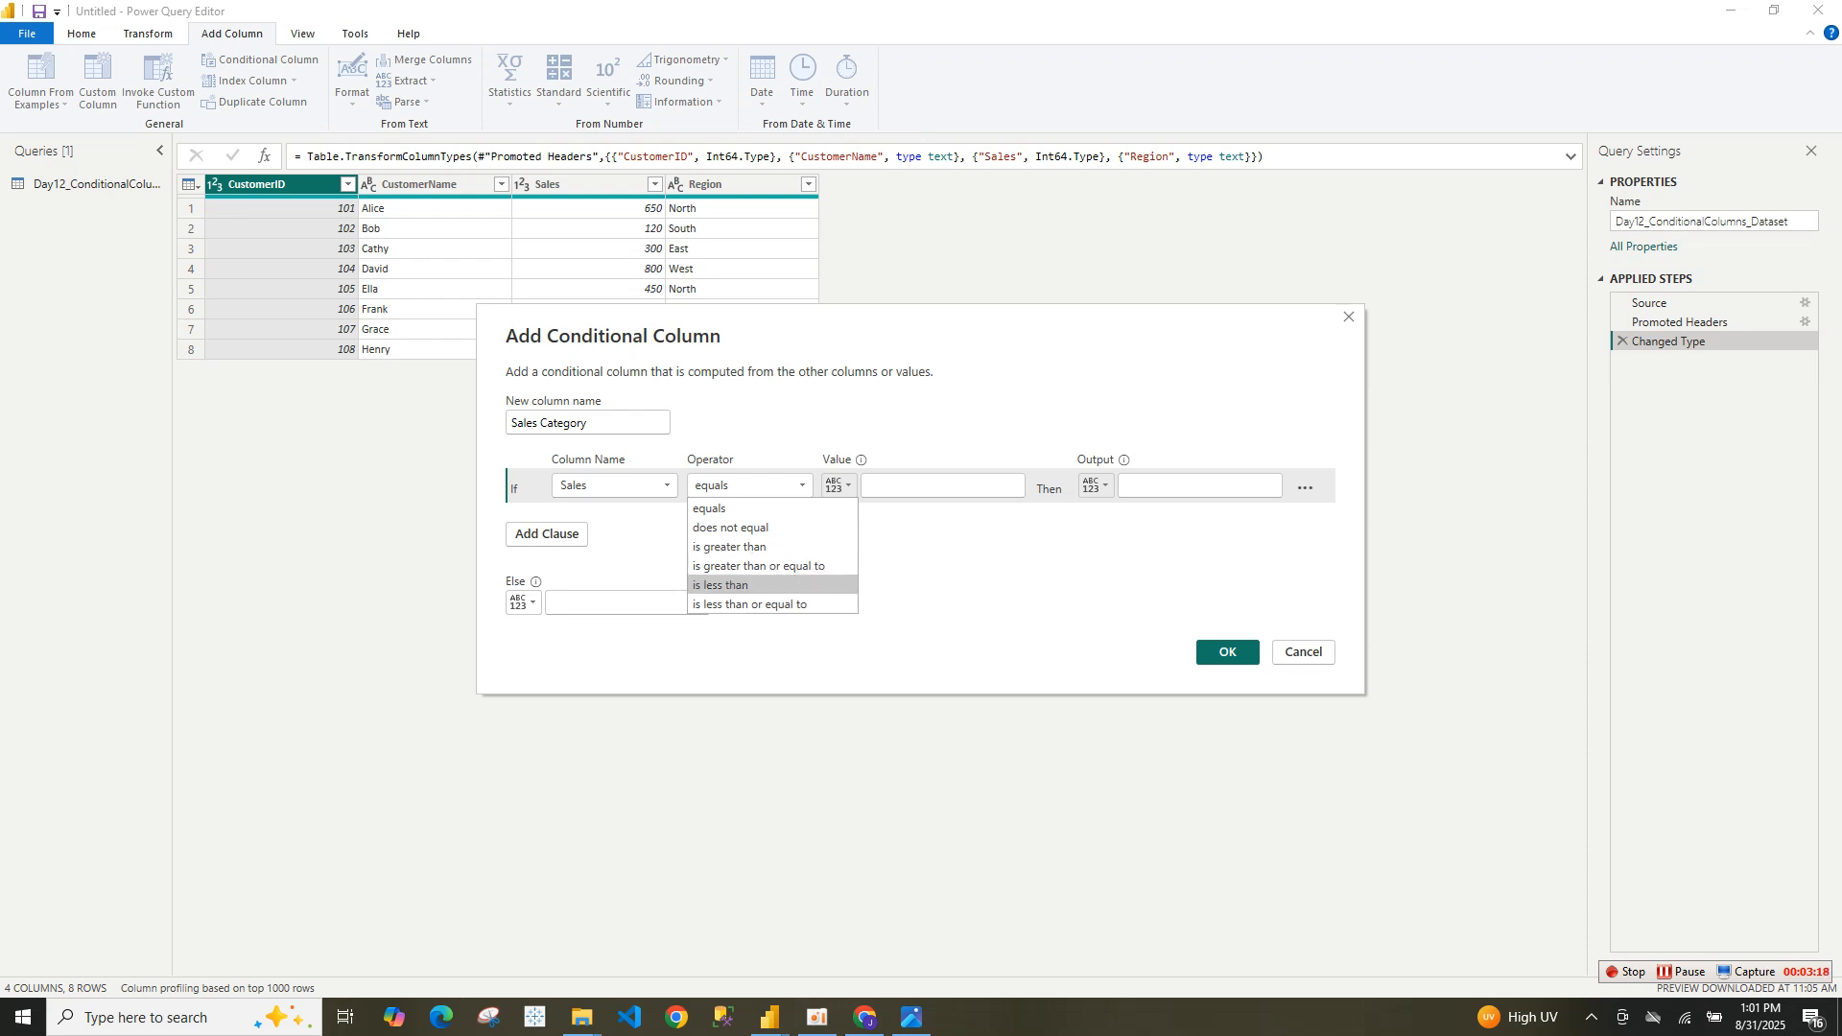
pyautogui.press('Up')
pyautogui.press('Return')
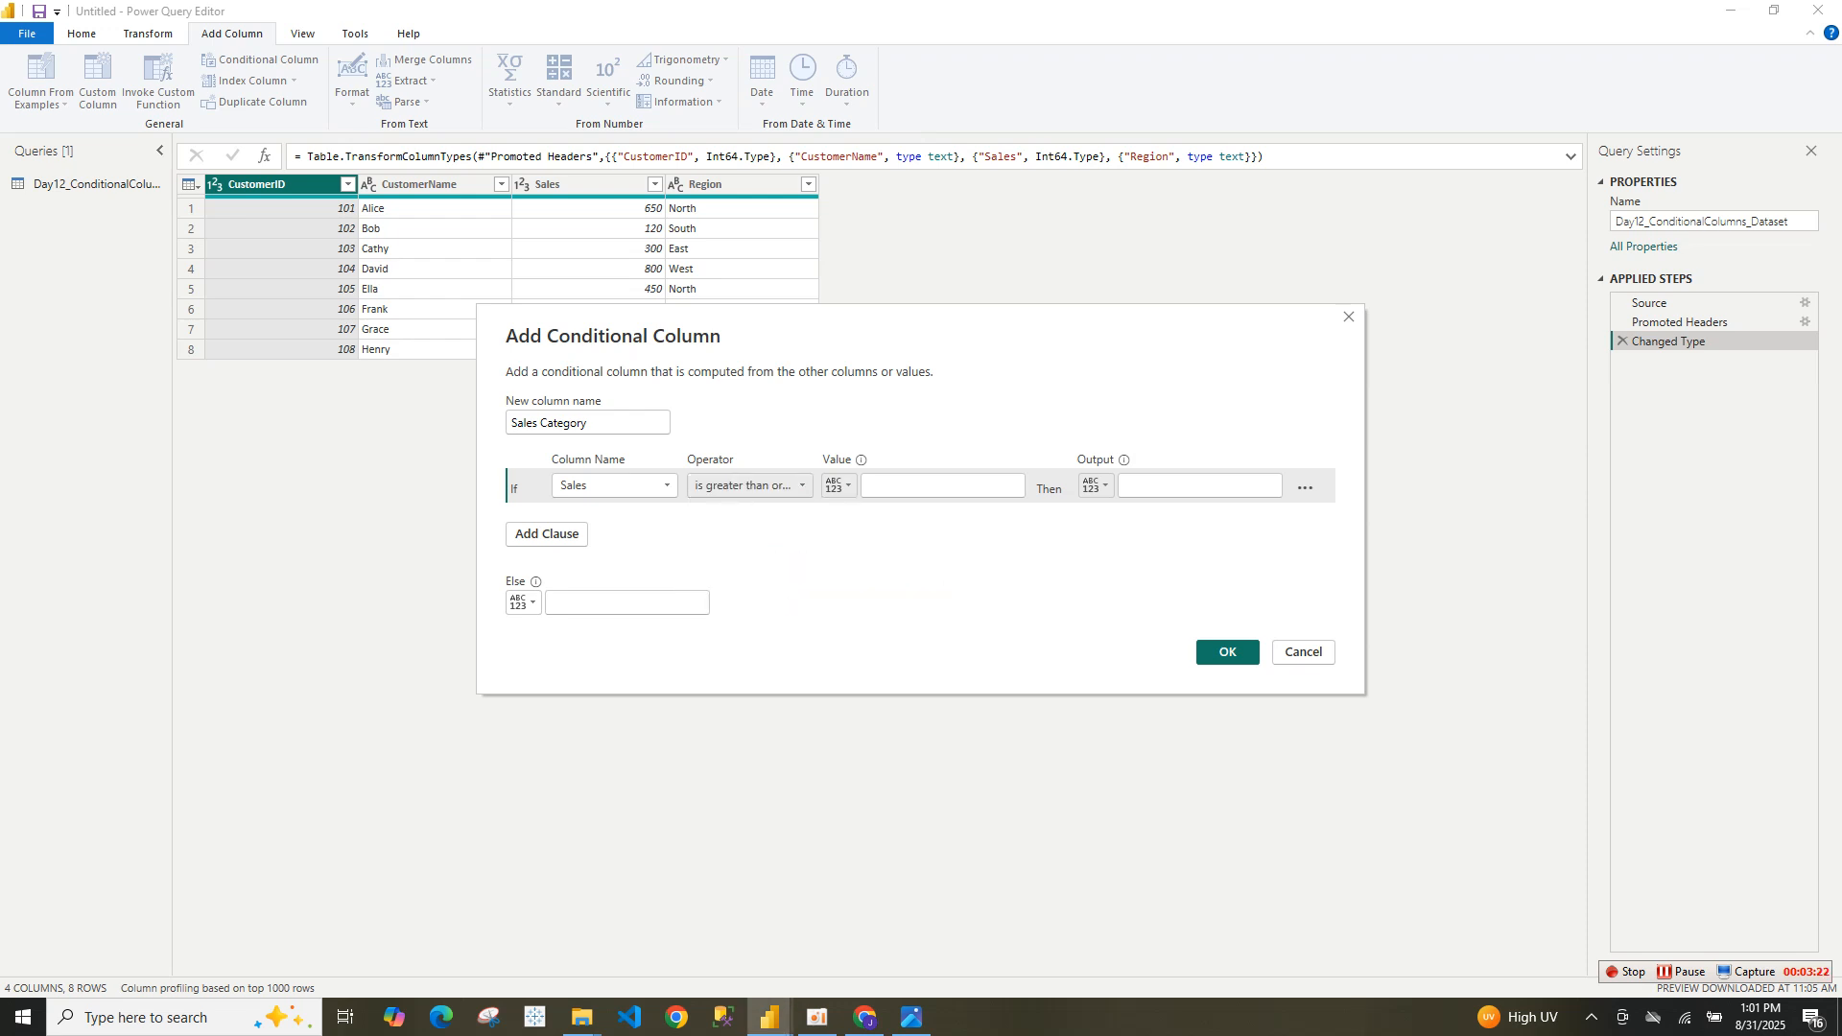
pyautogui.click(943, 486)
pyautogui.write('500')
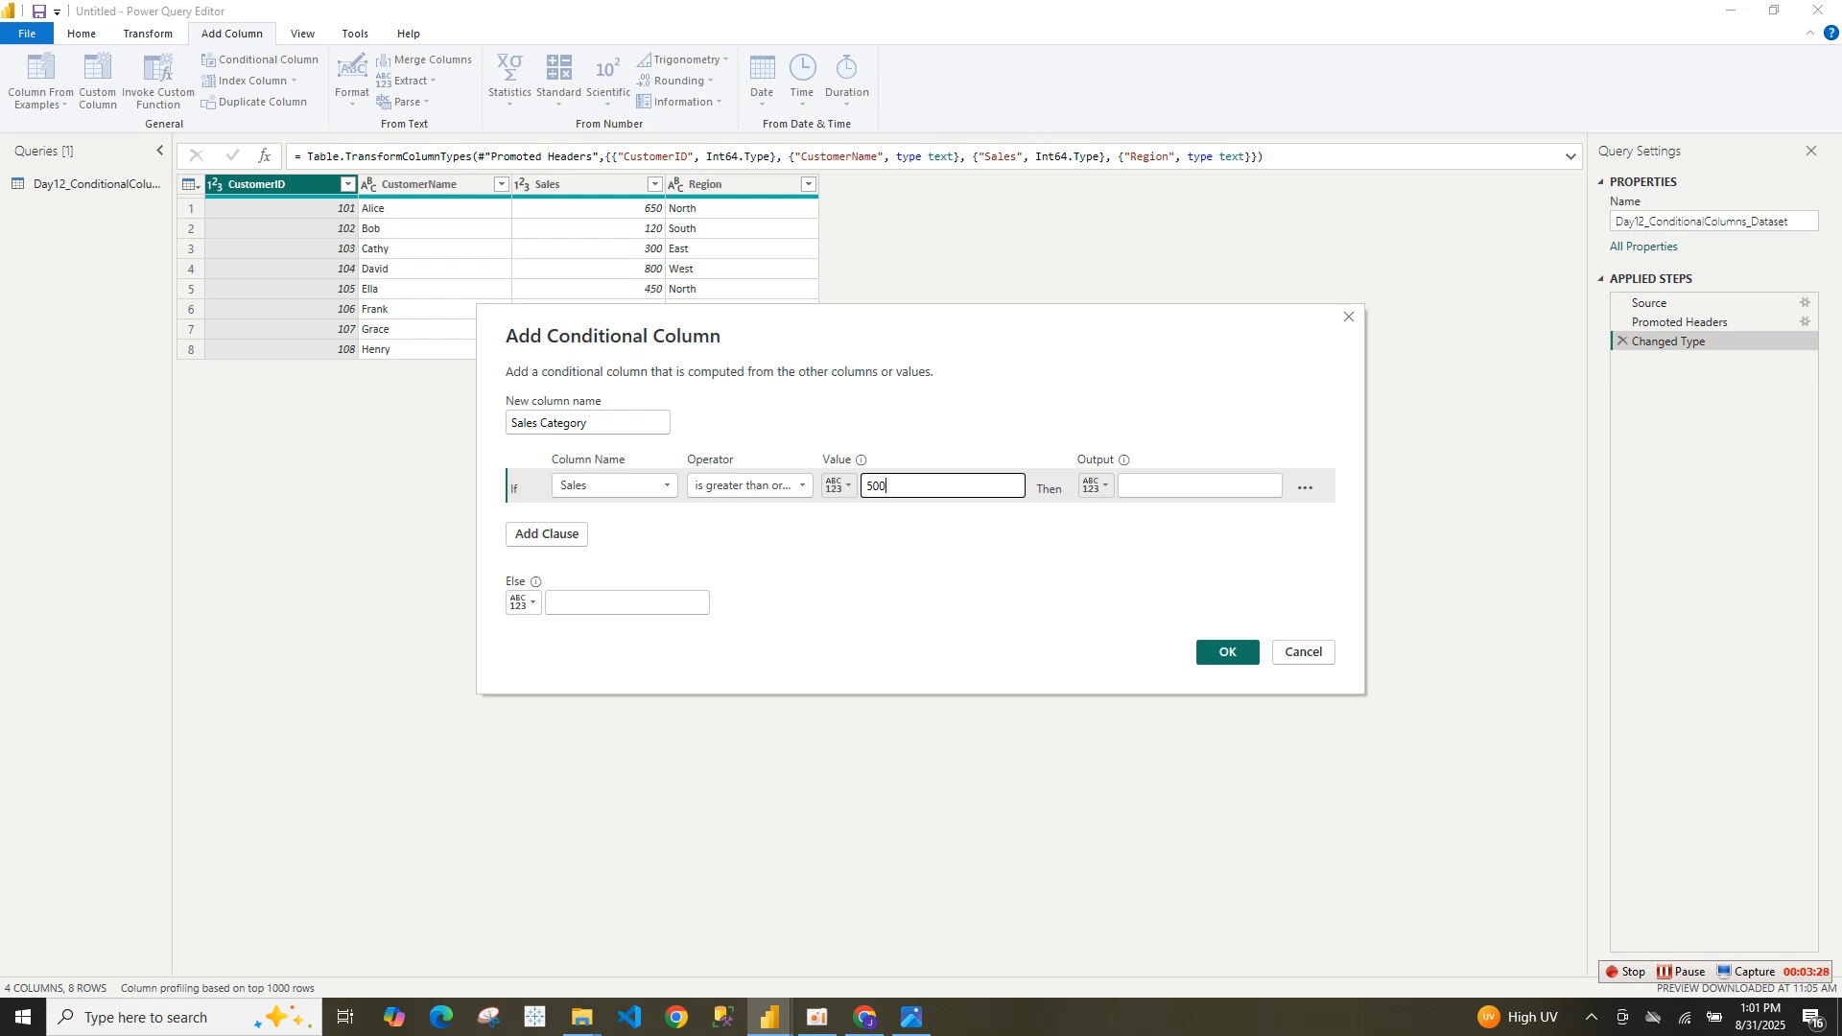
pyautogui.click(1199, 486)
pyautogui.write('High')
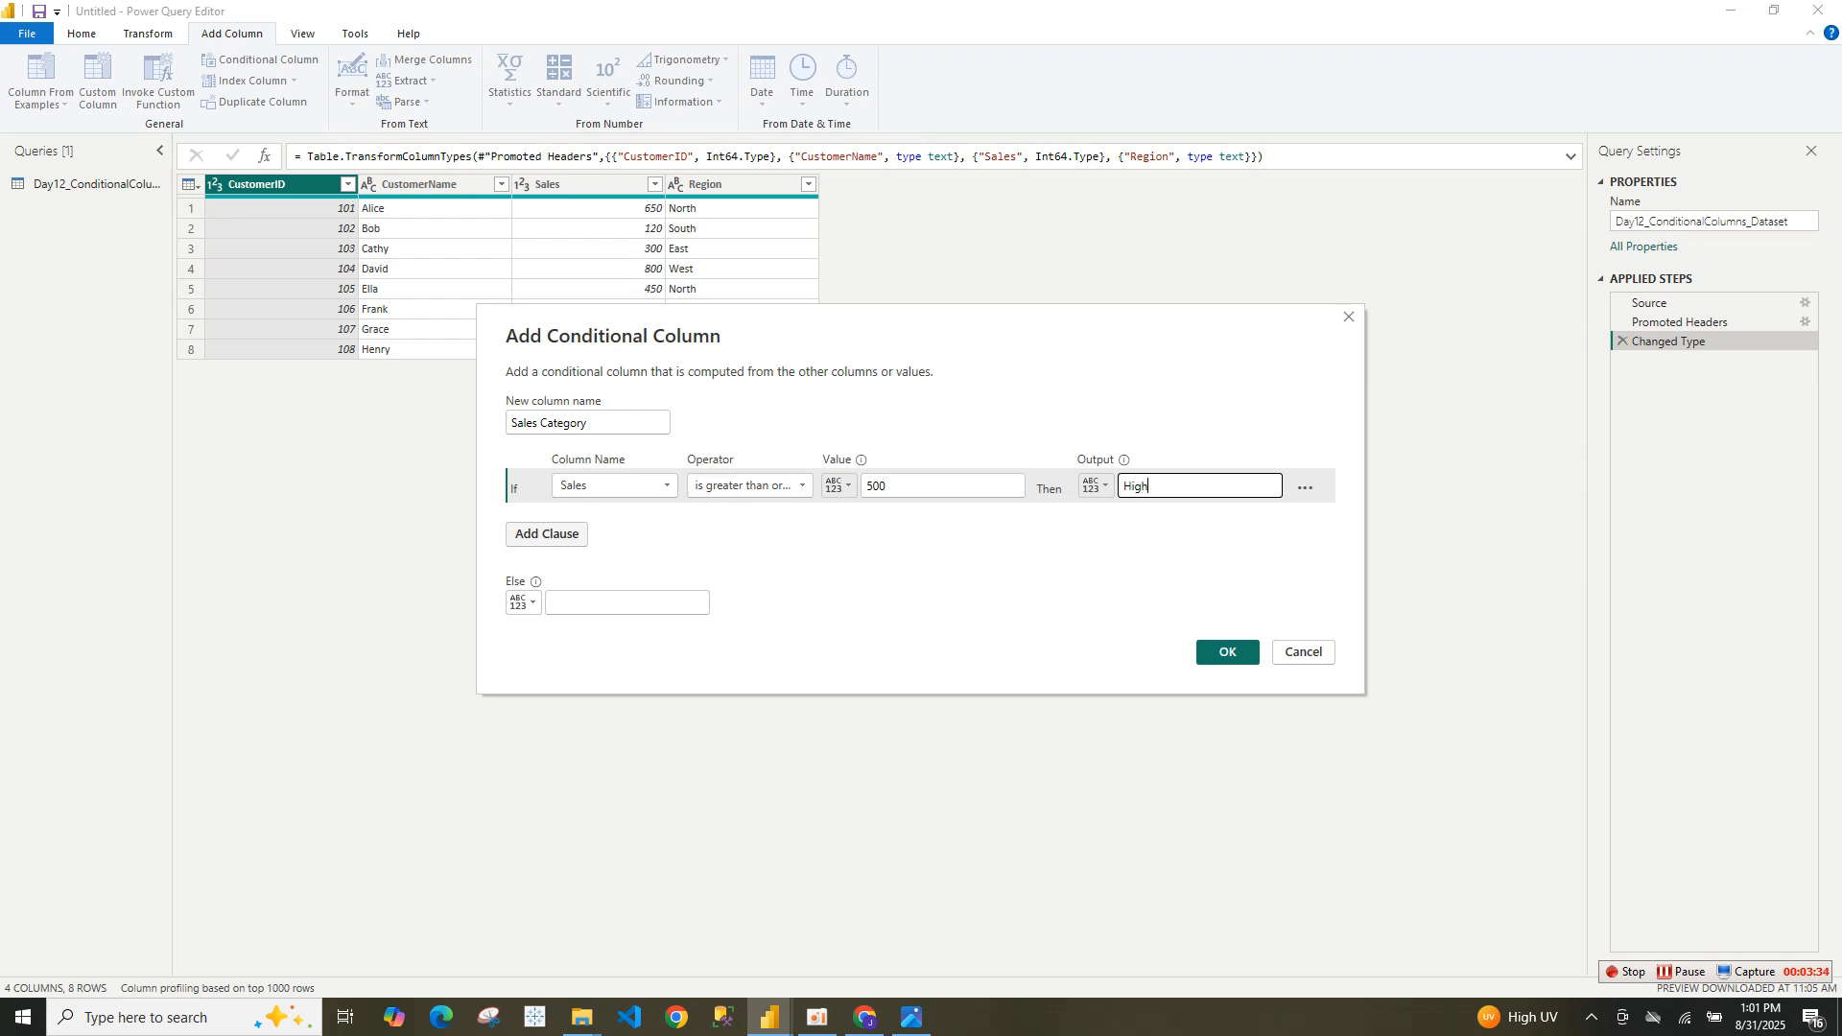
# - Add an else-if clause that tests the Sales column with the operator is less than or equal to
pyautogui.click(547, 554)
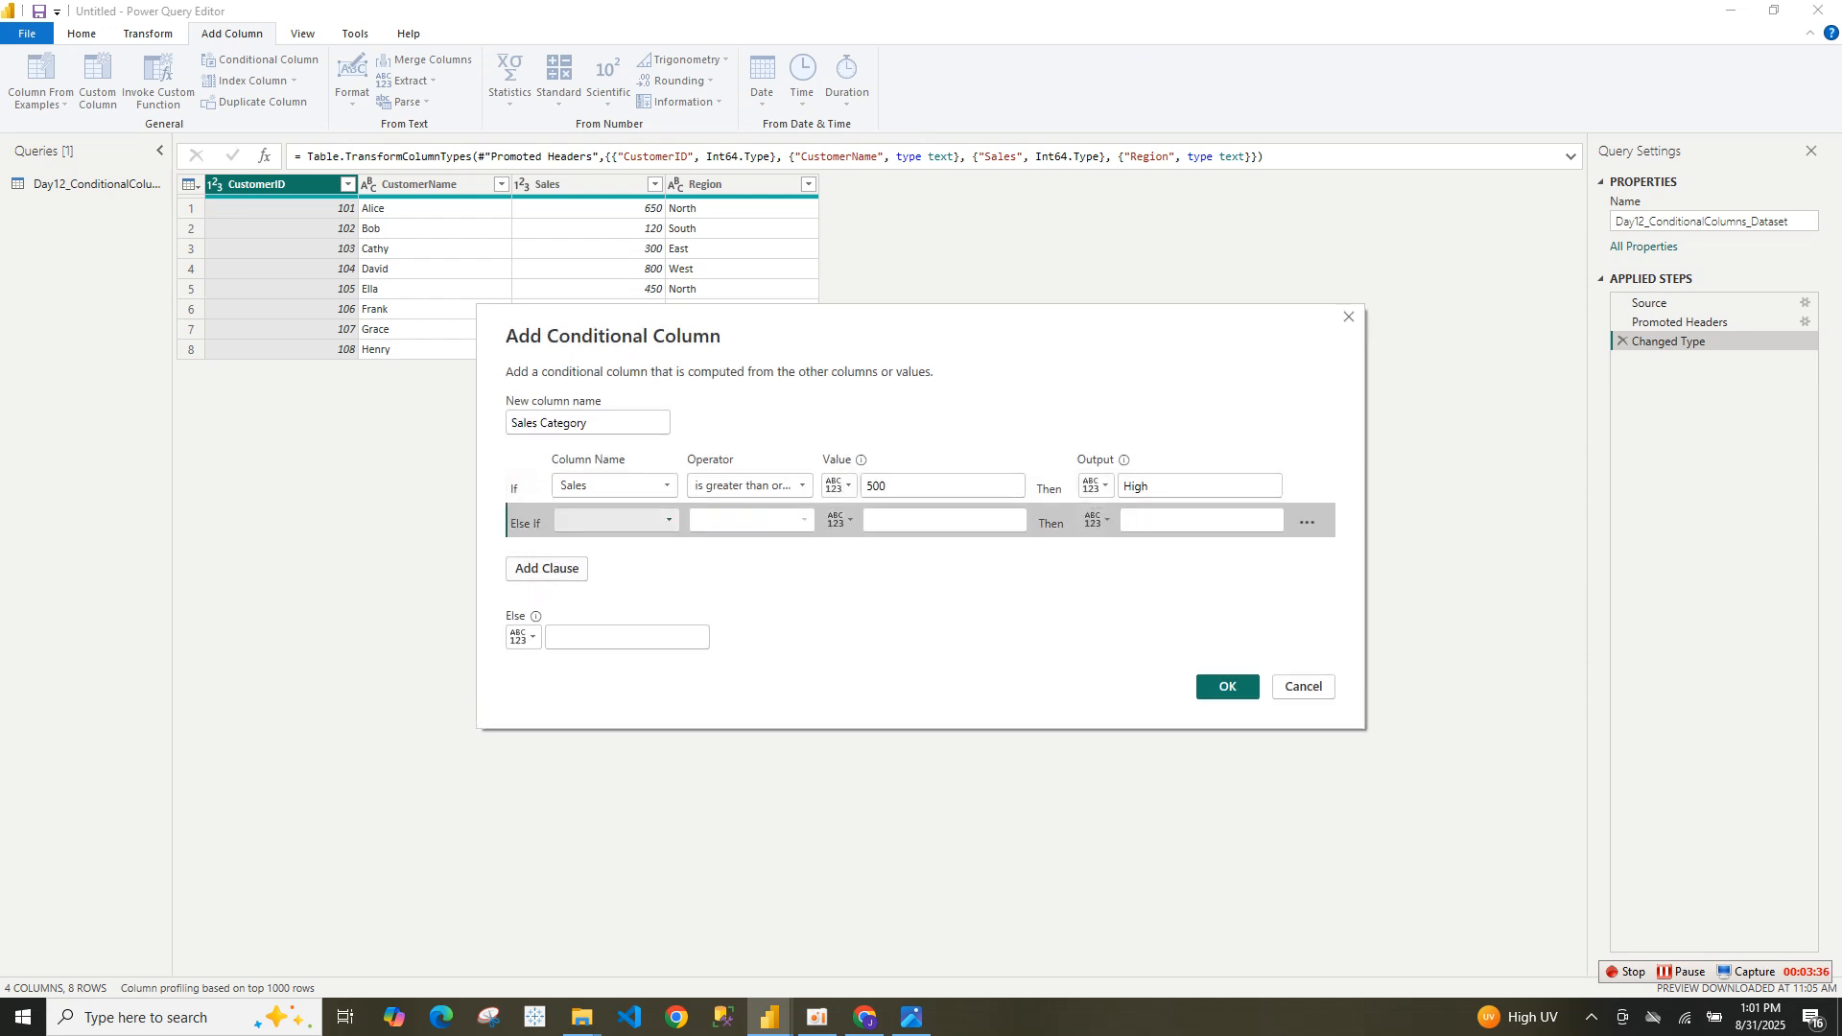
pyautogui.click(614, 520)
pyautogui.click(575, 579)
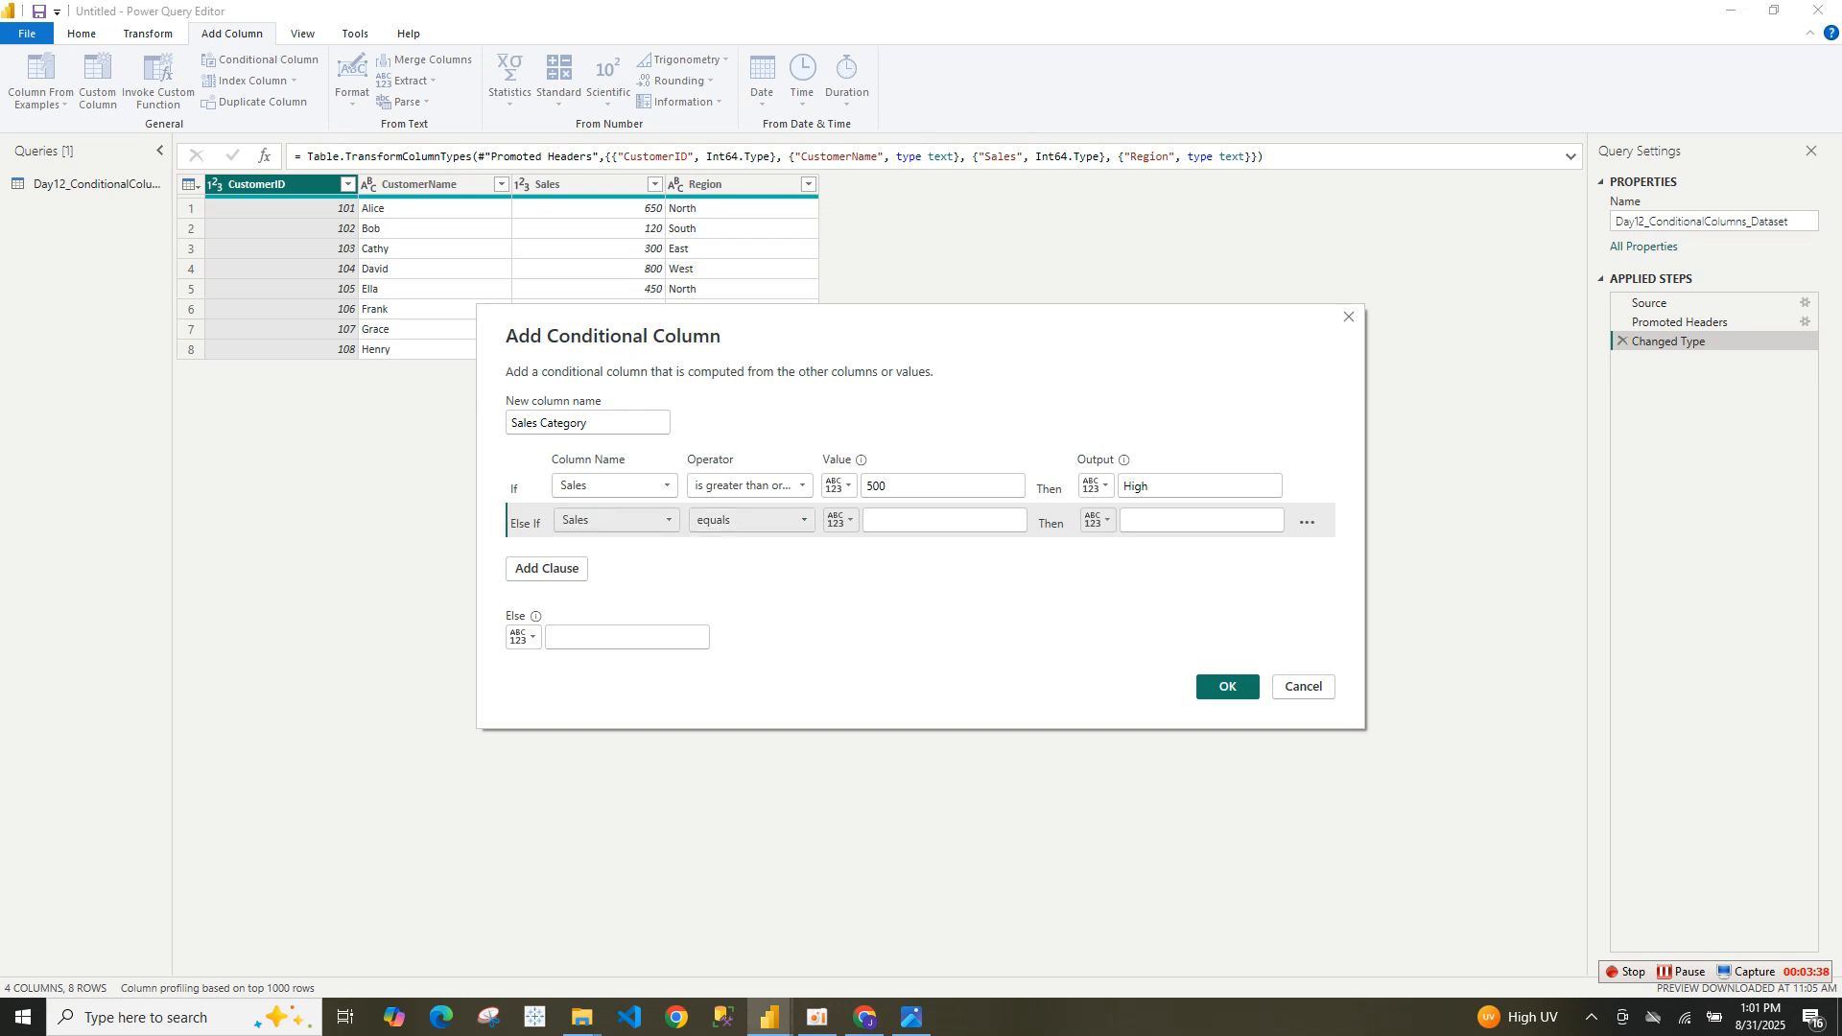
pyautogui.click(751, 520)
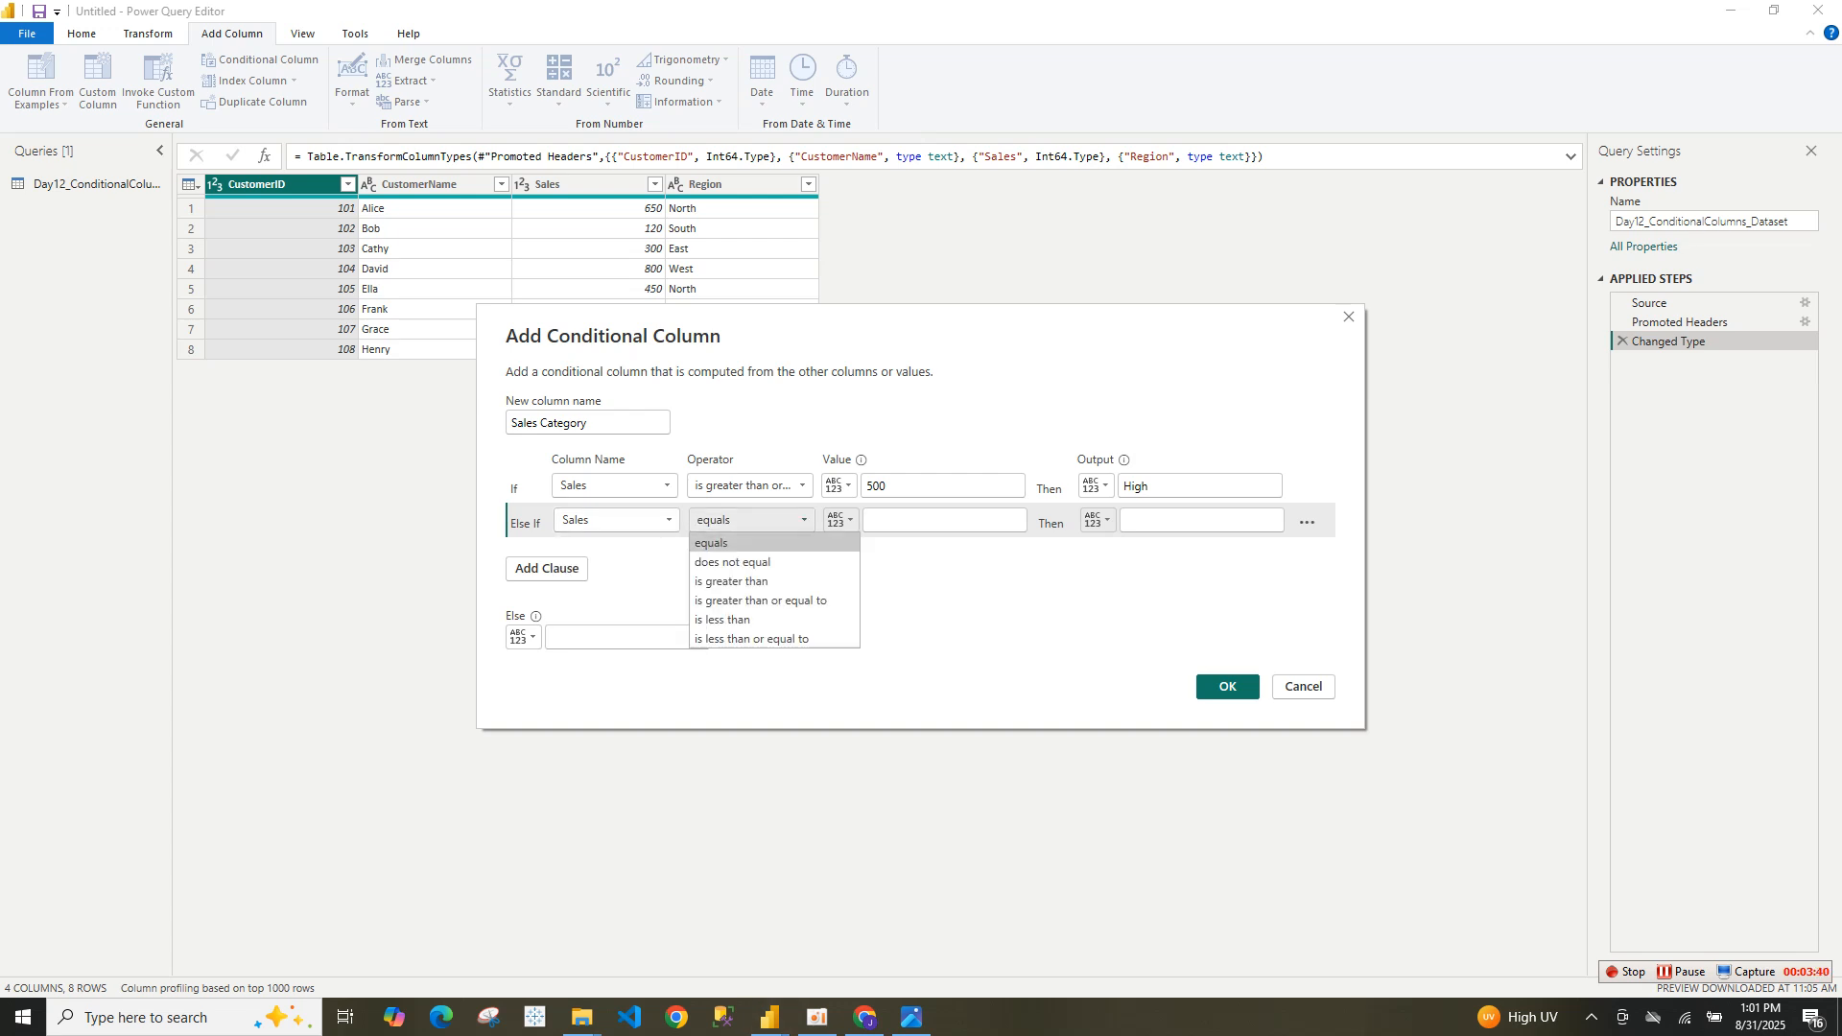
pyautogui.press('Down')
pyautogui.press('Down')
pyautogui.press('Down')
pyautogui.press('Down')
pyautogui.press('Down')
pyautogui.press('Up')
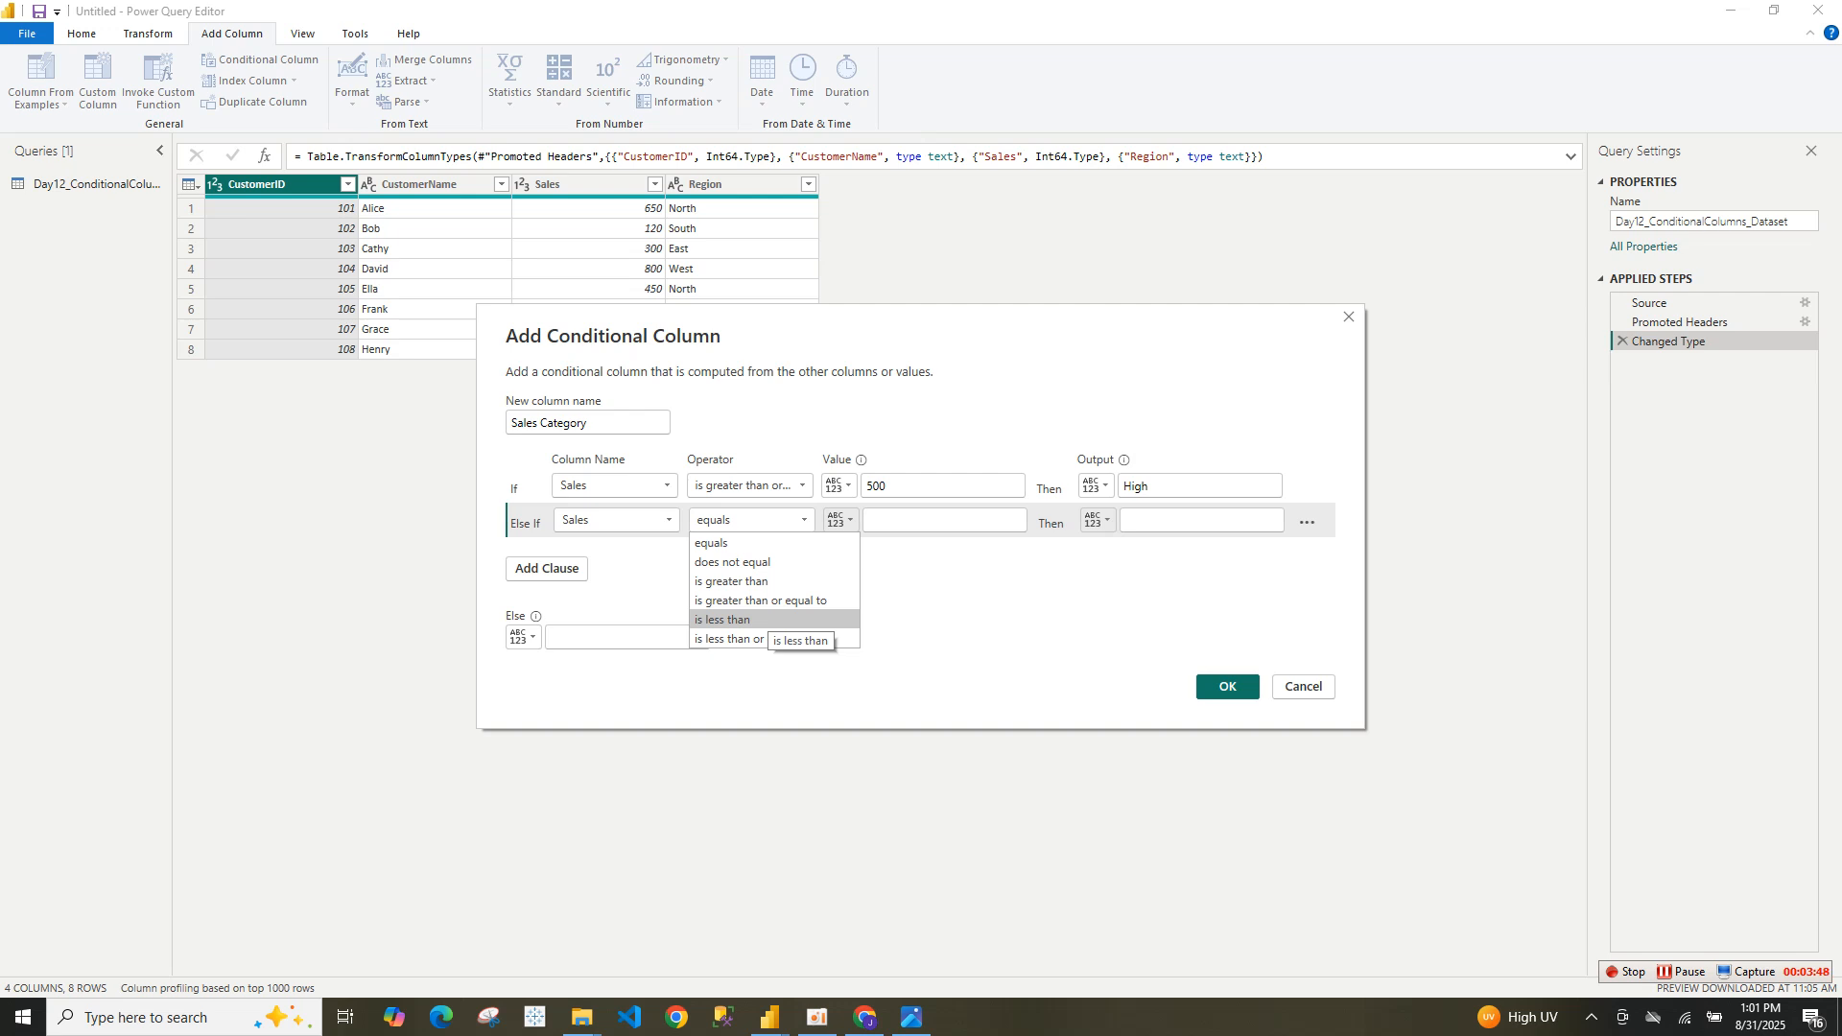
pyautogui.press('Up')
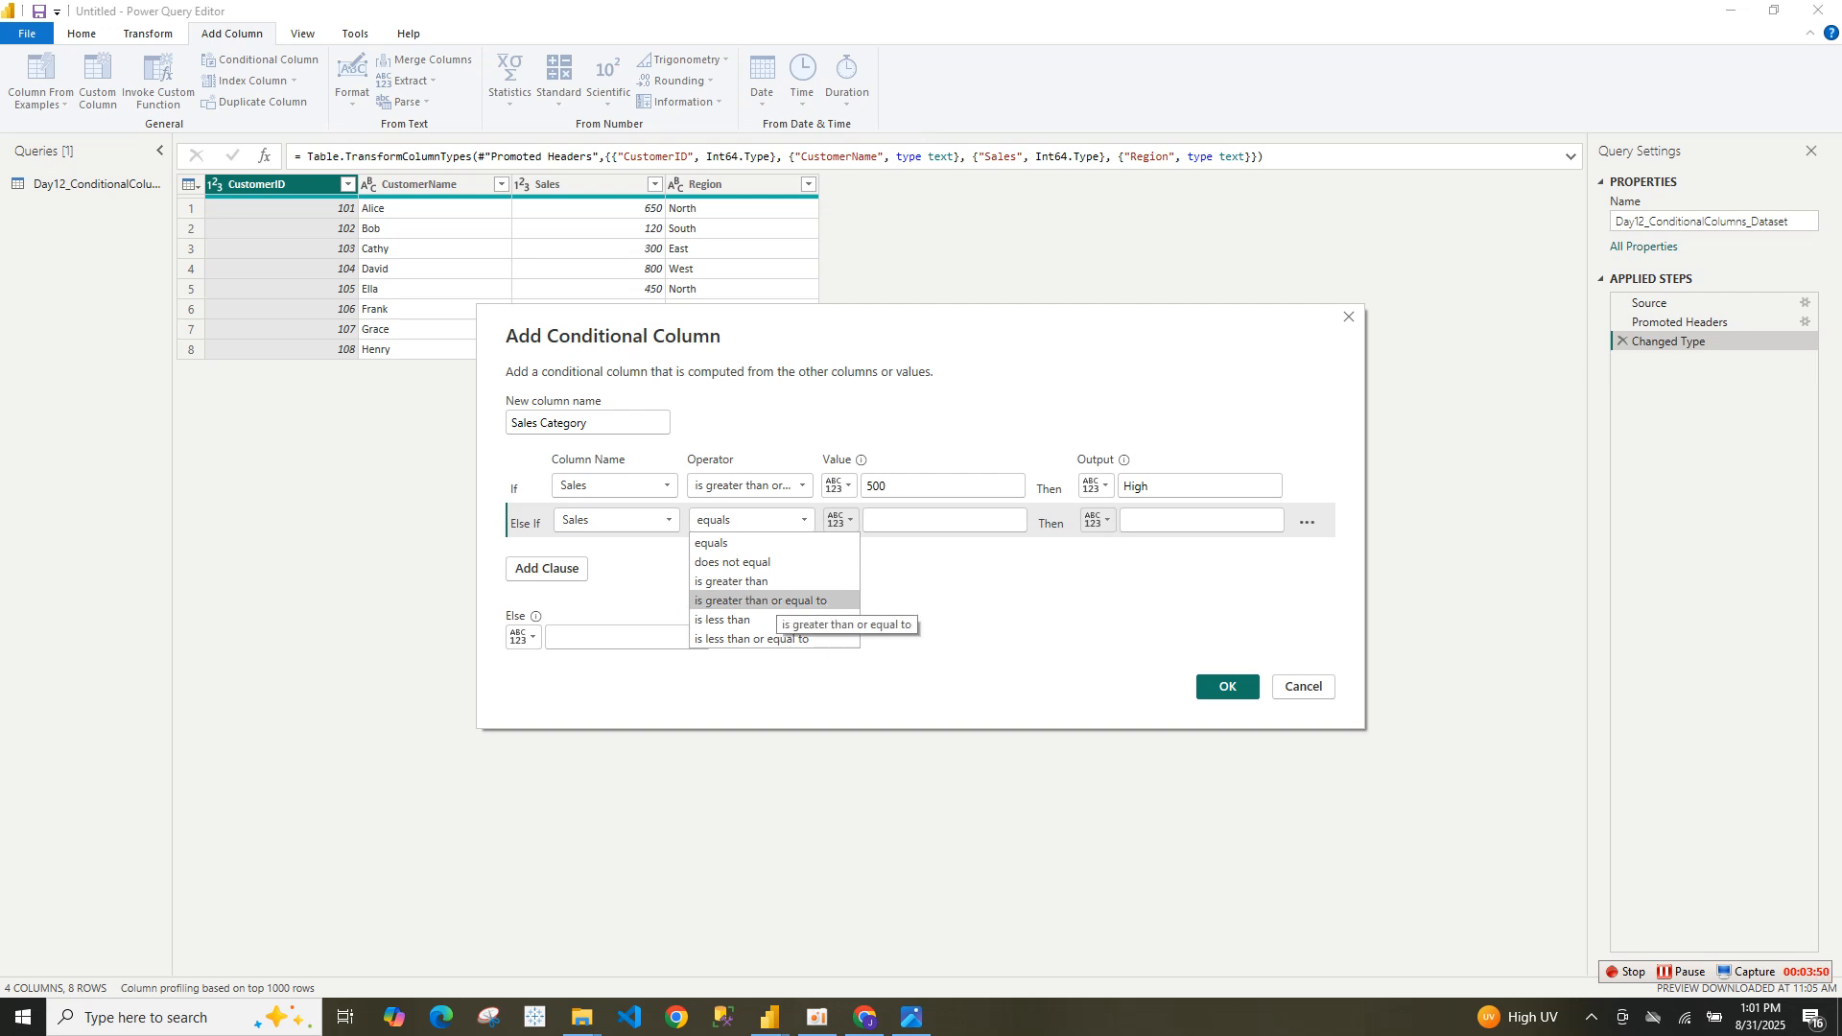
pyautogui.press('Up')
pyautogui.press('Up')
pyautogui.press('Down')
pyautogui.press('Down')
pyautogui.press('Down')
pyautogui.press('Down')
pyautogui.press('Up')
pyautogui.press('Up')
pyautogui.press('Up')
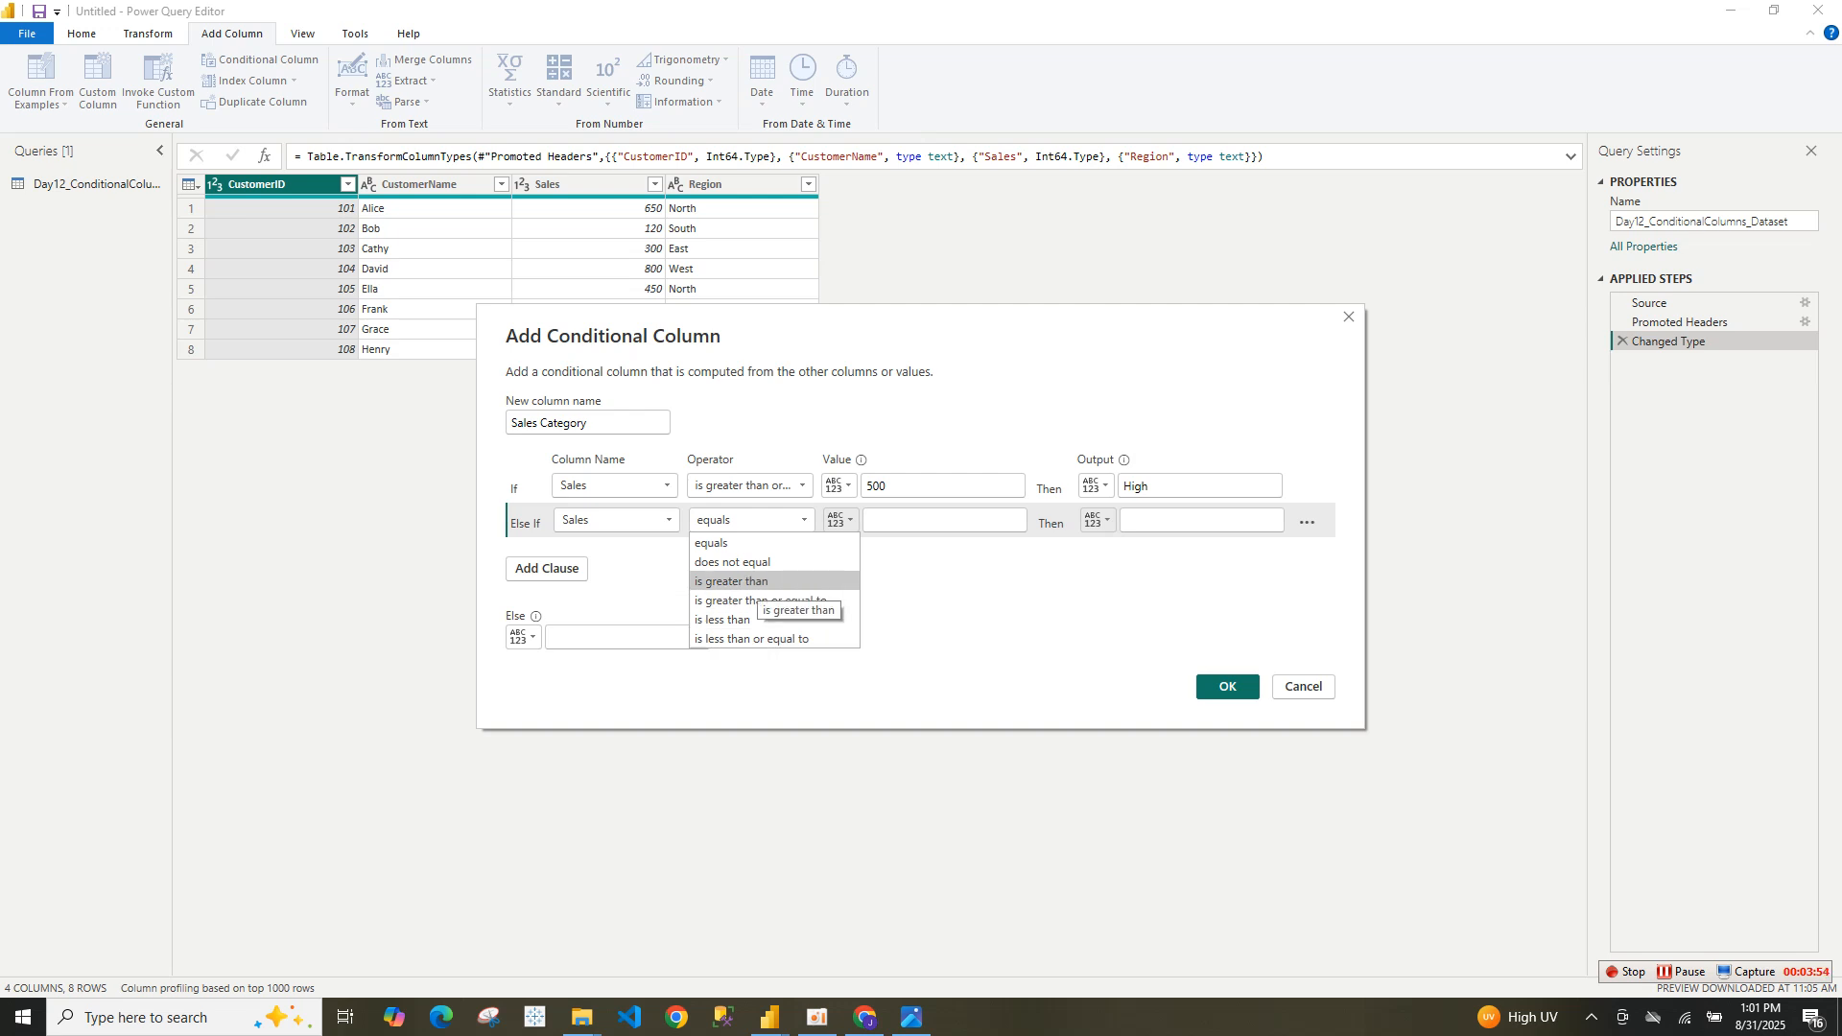
pyautogui.press('Down')
pyautogui.press('Down')
pyautogui.press('Down')
pyautogui.press('Return')
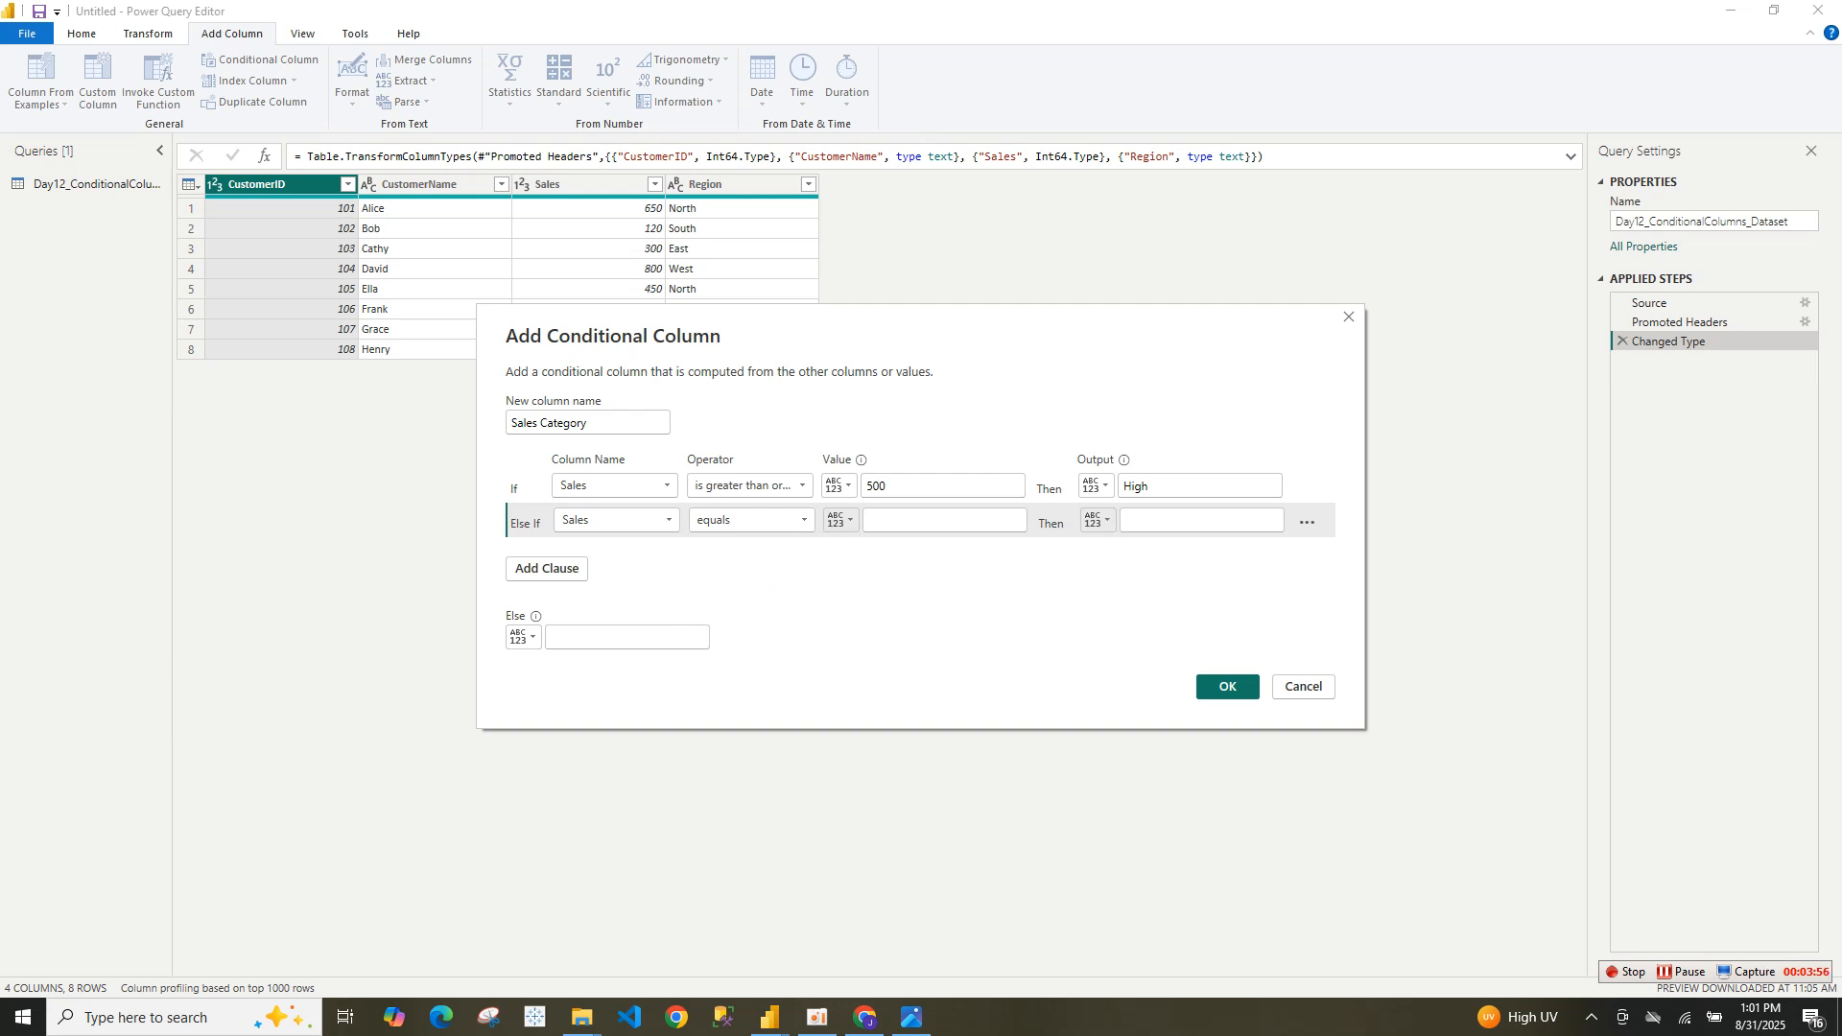
pyautogui.press('Tab')
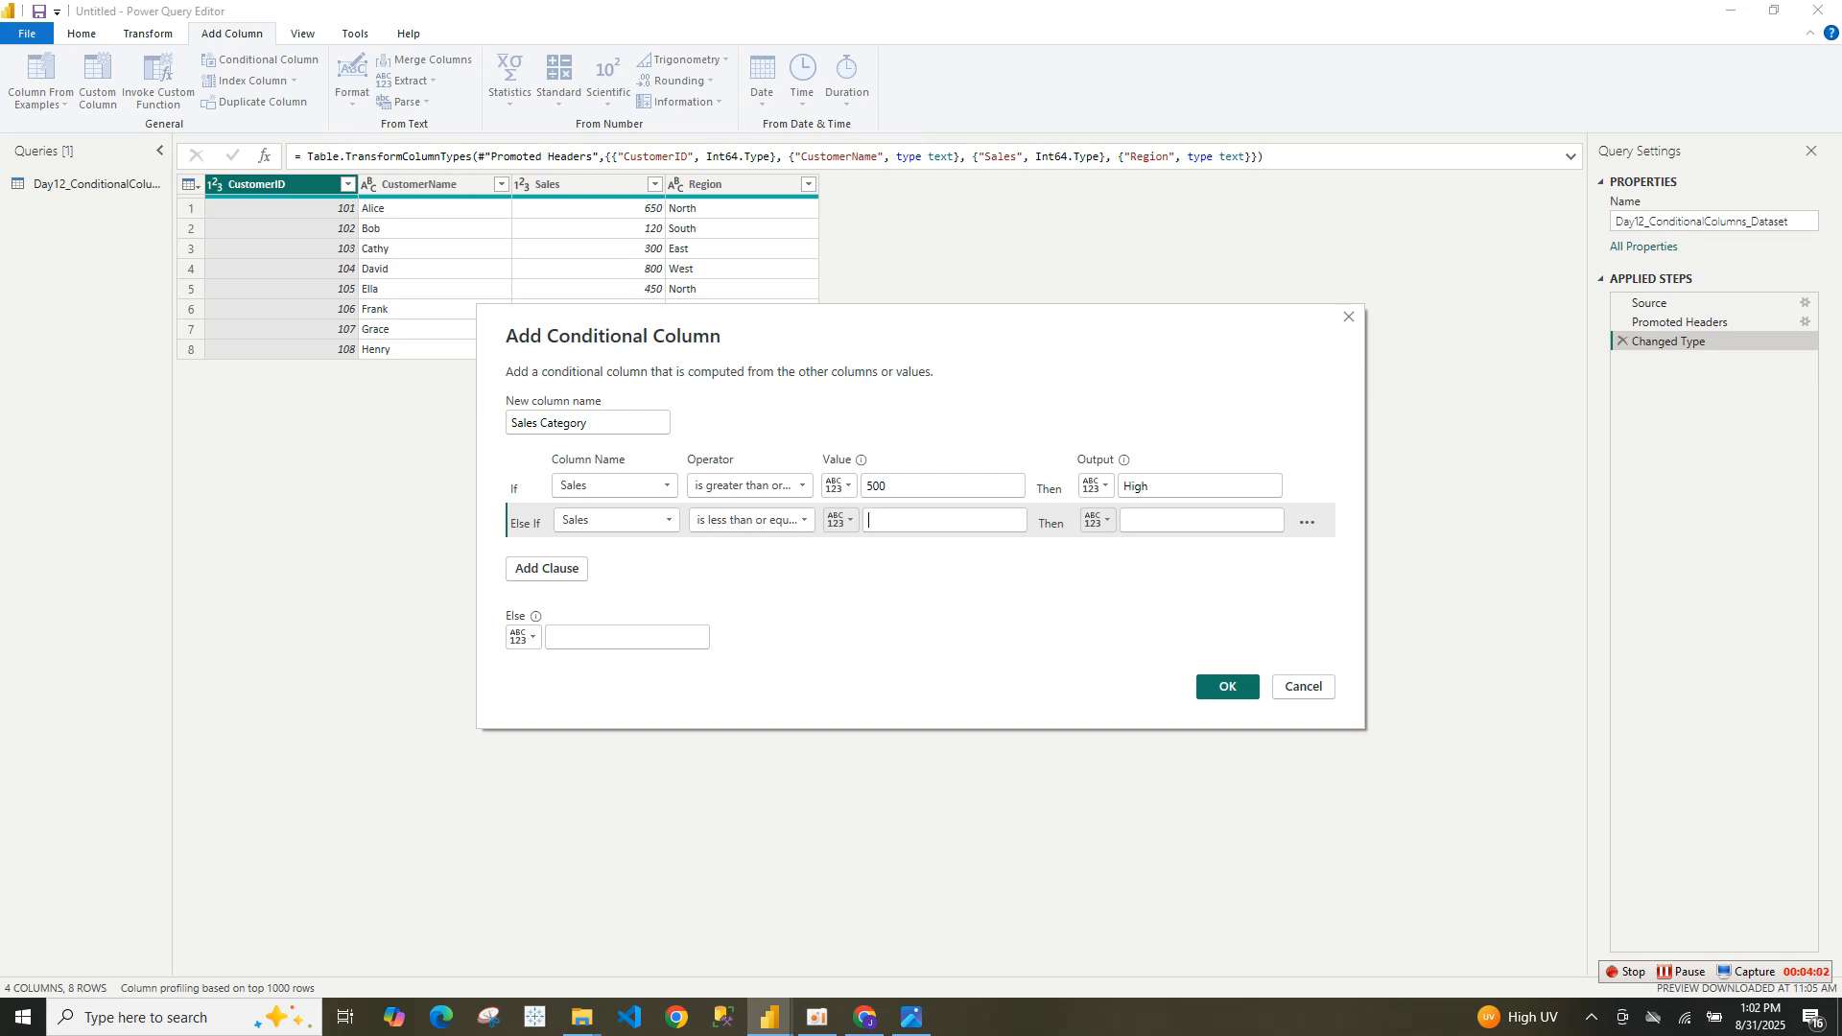
# - Change the else-if operator to is less than, with the value 500 and the output Medium
pyautogui.hotkey('shift', 'Tab')
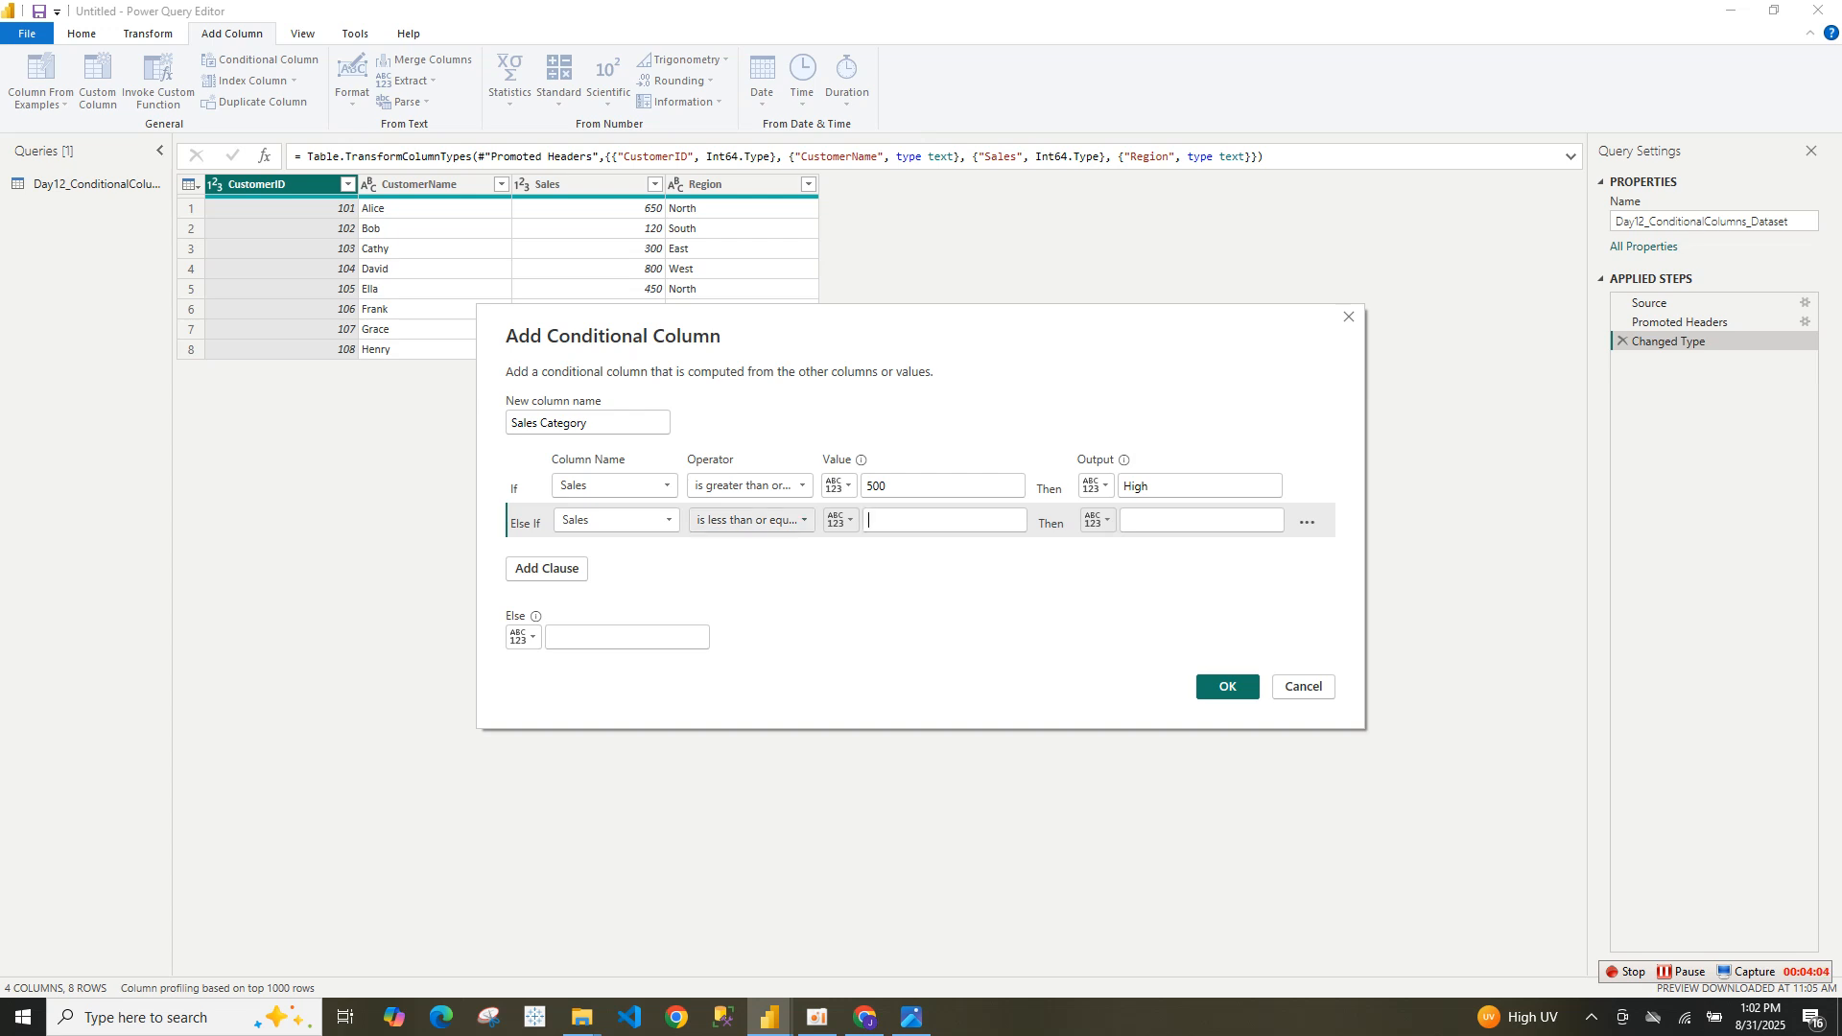
pyautogui.hotkey('alt', 'Down')
pyautogui.press('Up')
pyautogui.press('Up')
pyautogui.press('Down')
pyautogui.press('Down')
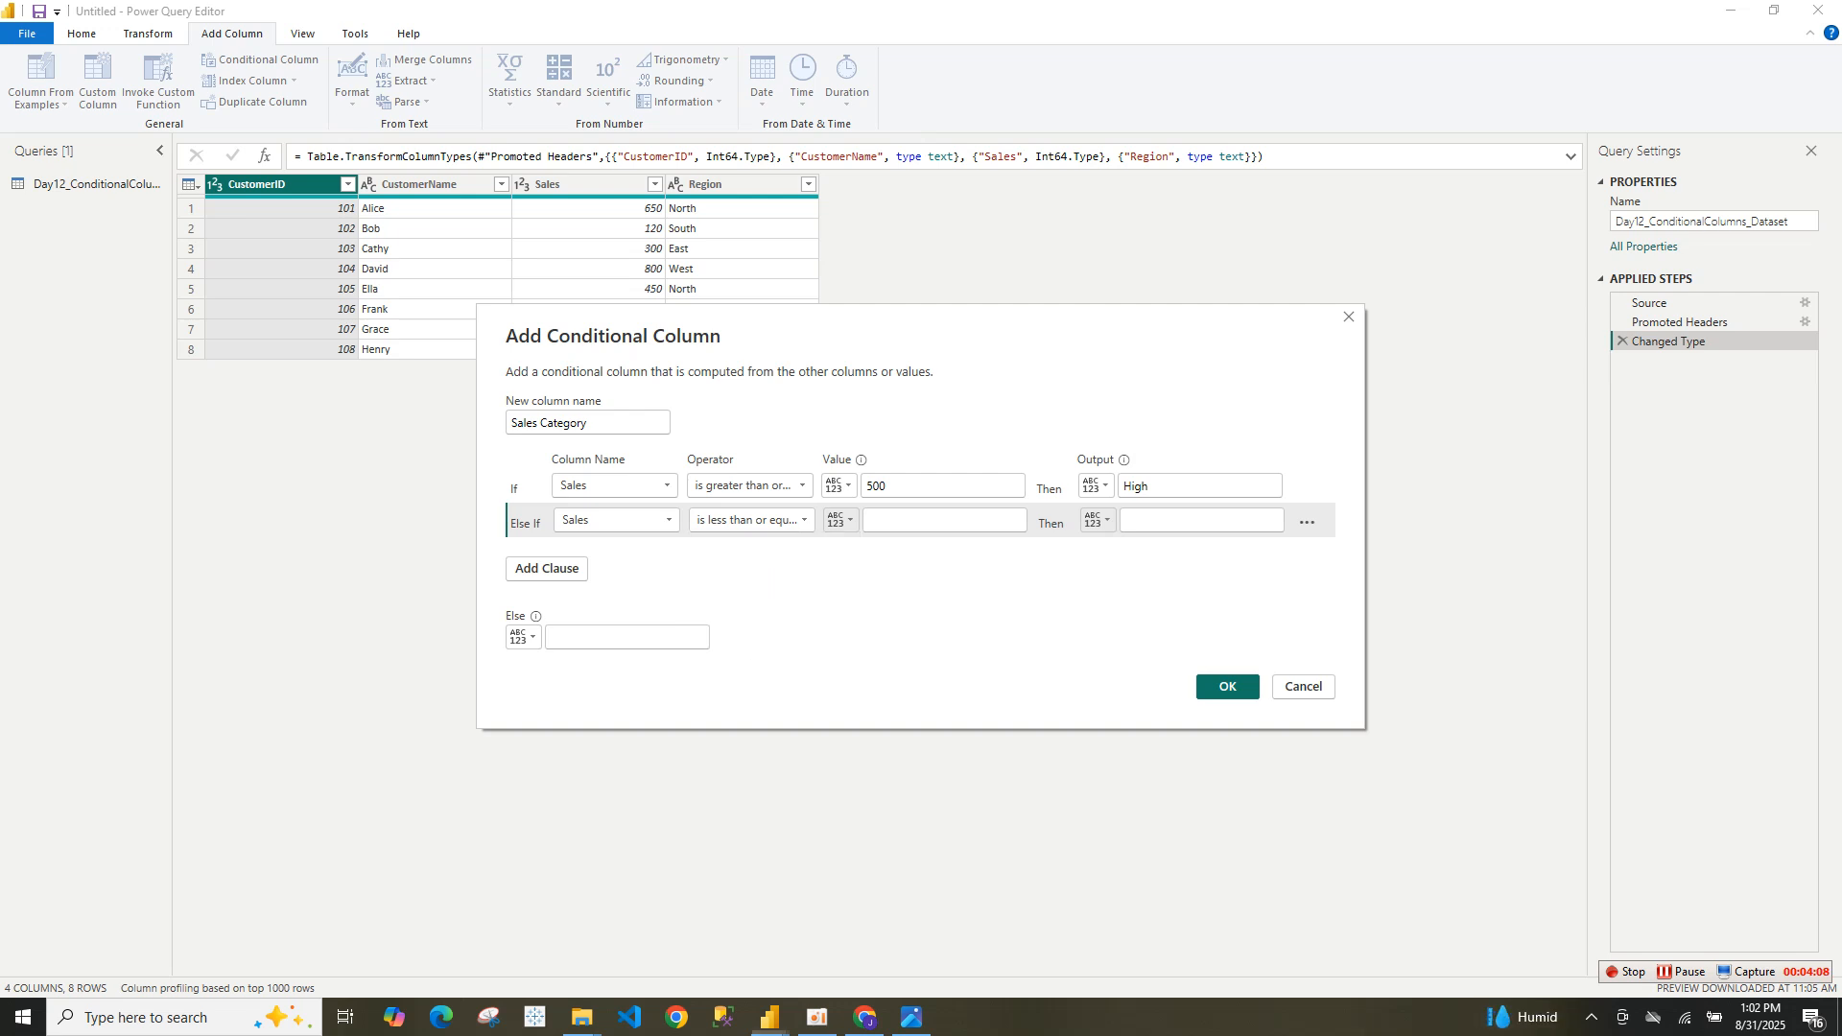
pyautogui.press('Return')
pyautogui.click(944, 520)
pyautogui.click(869, 520)
pyautogui.write('500')
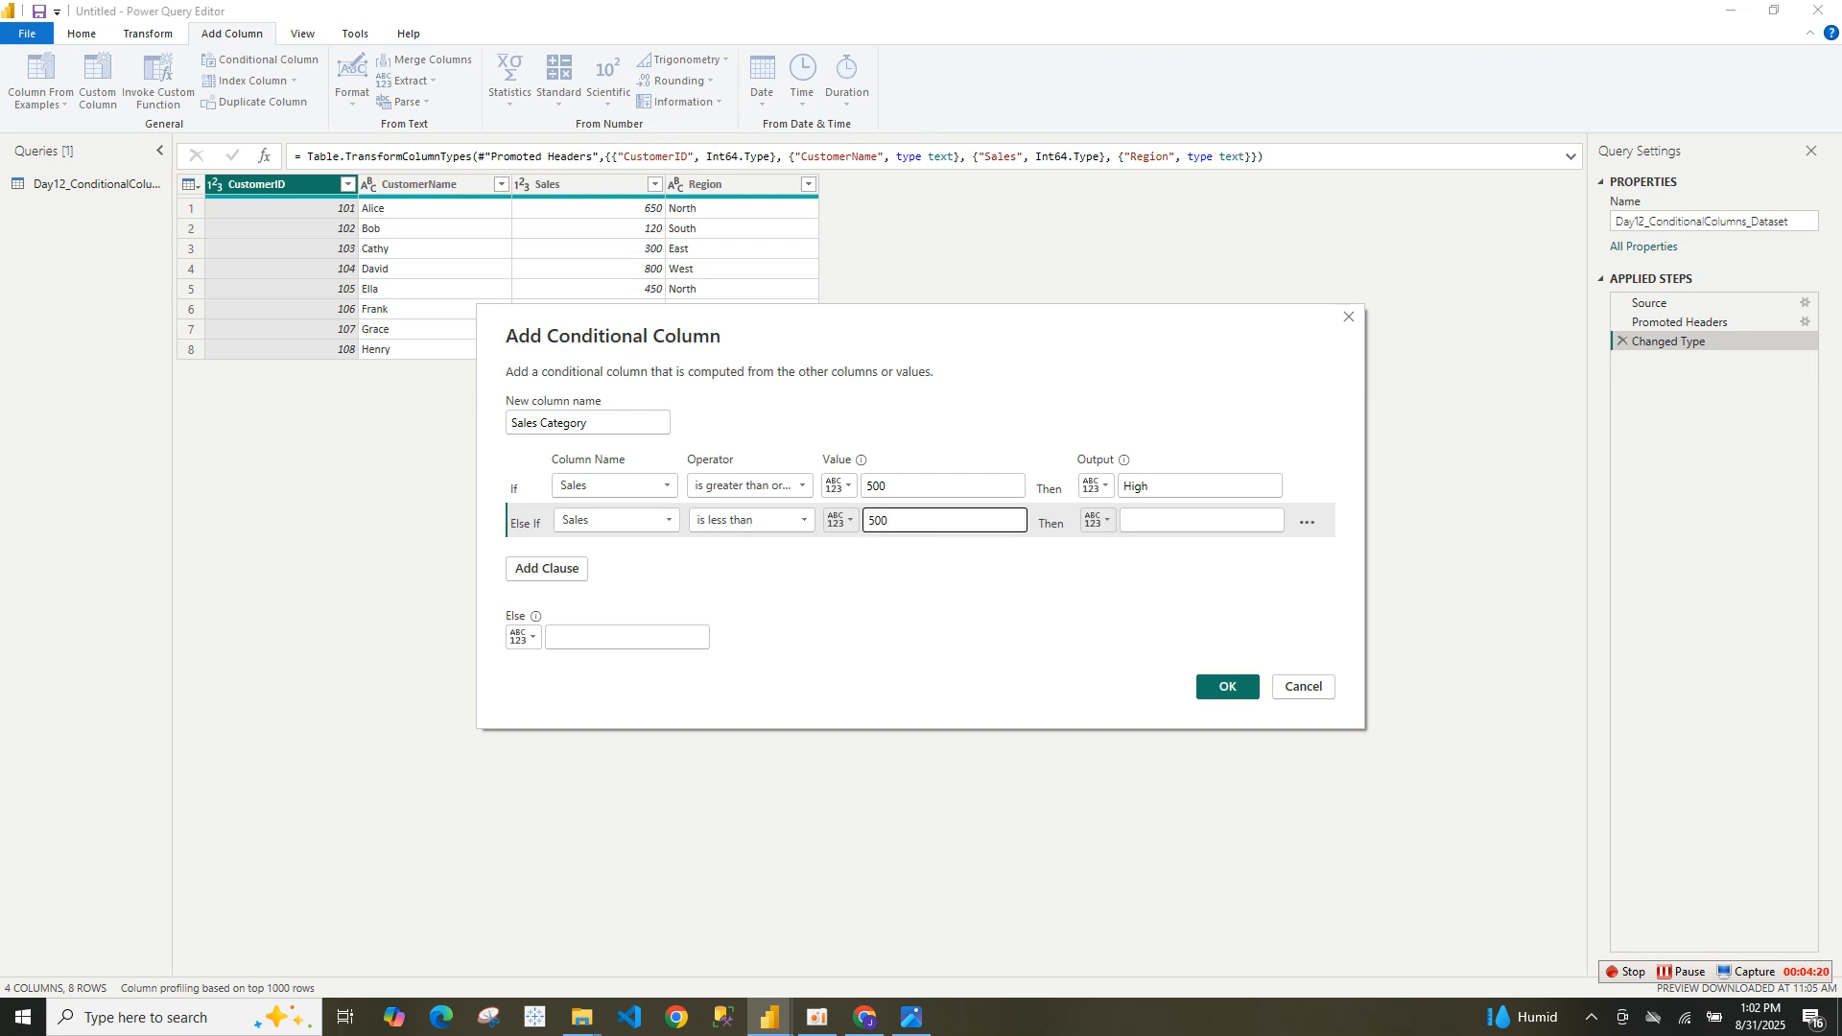
pyautogui.click(1132, 520)
pyautogui.click(1126, 520)
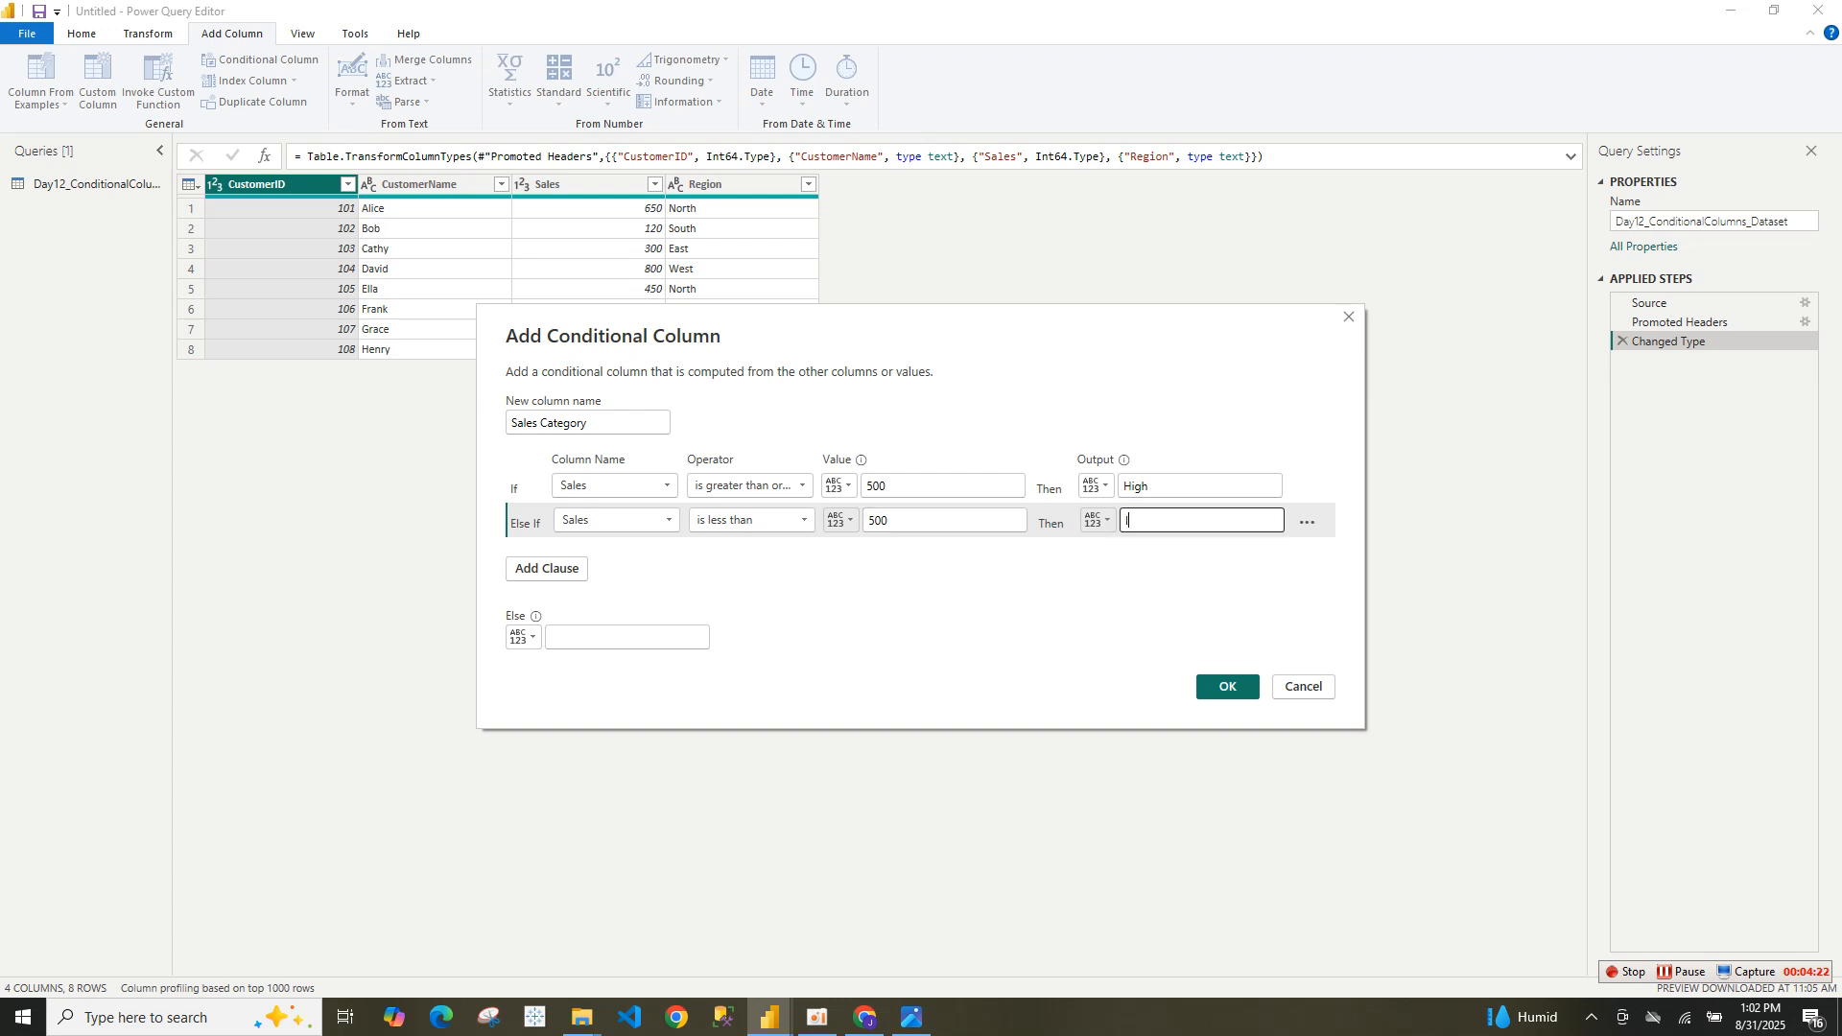
pyautogui.write('Medium')
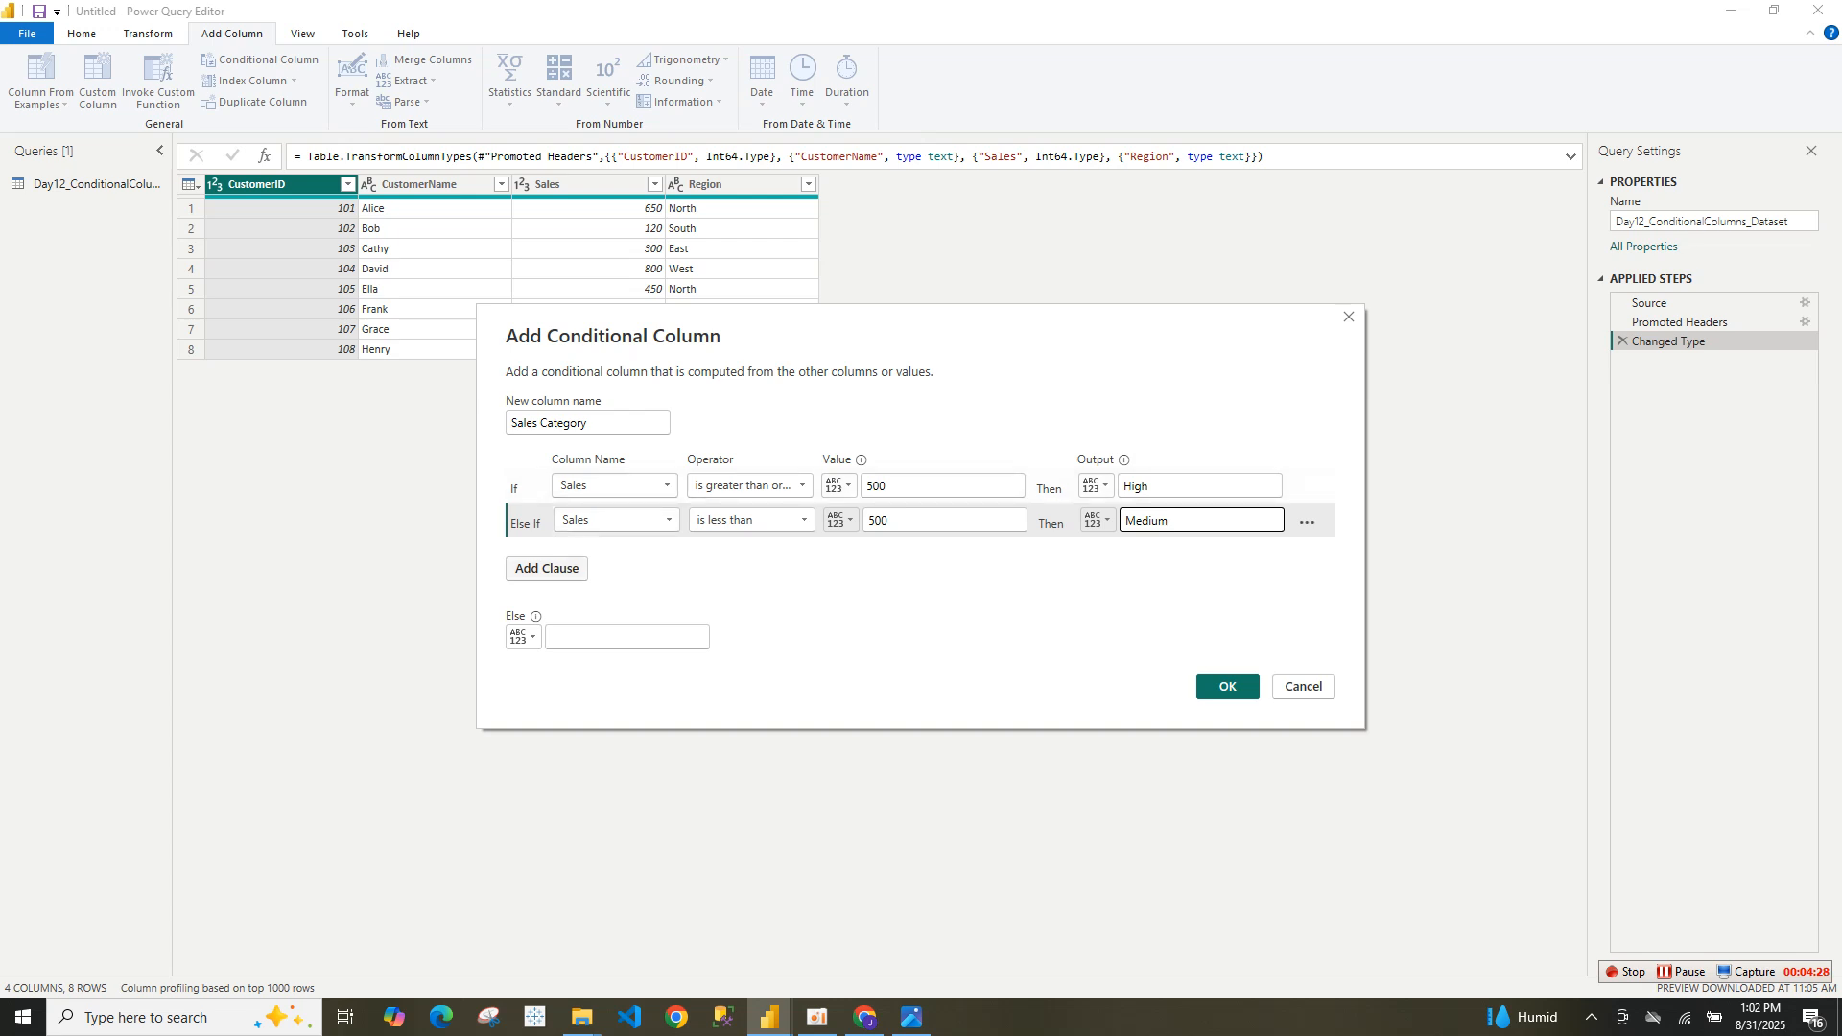
# - Add another else-if clause and delete the one that outputs Medium
pyautogui.click(545, 568)
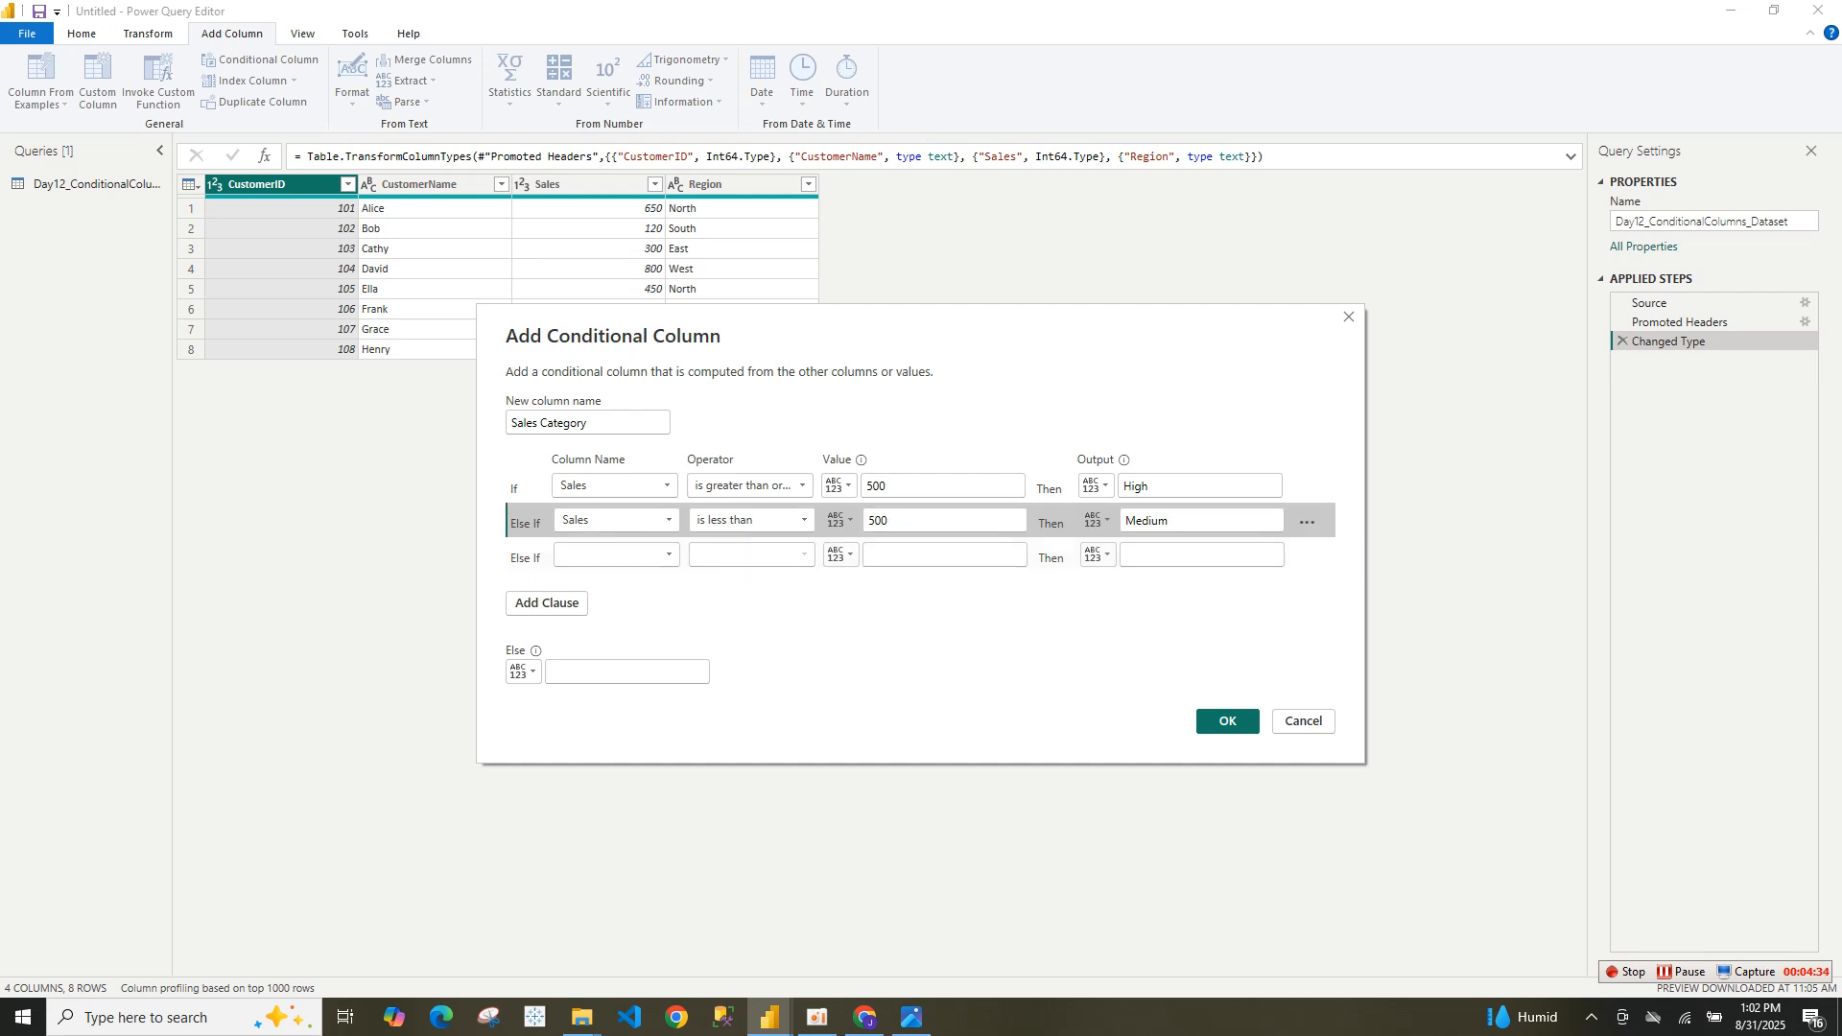
pyautogui.click(1307, 523)
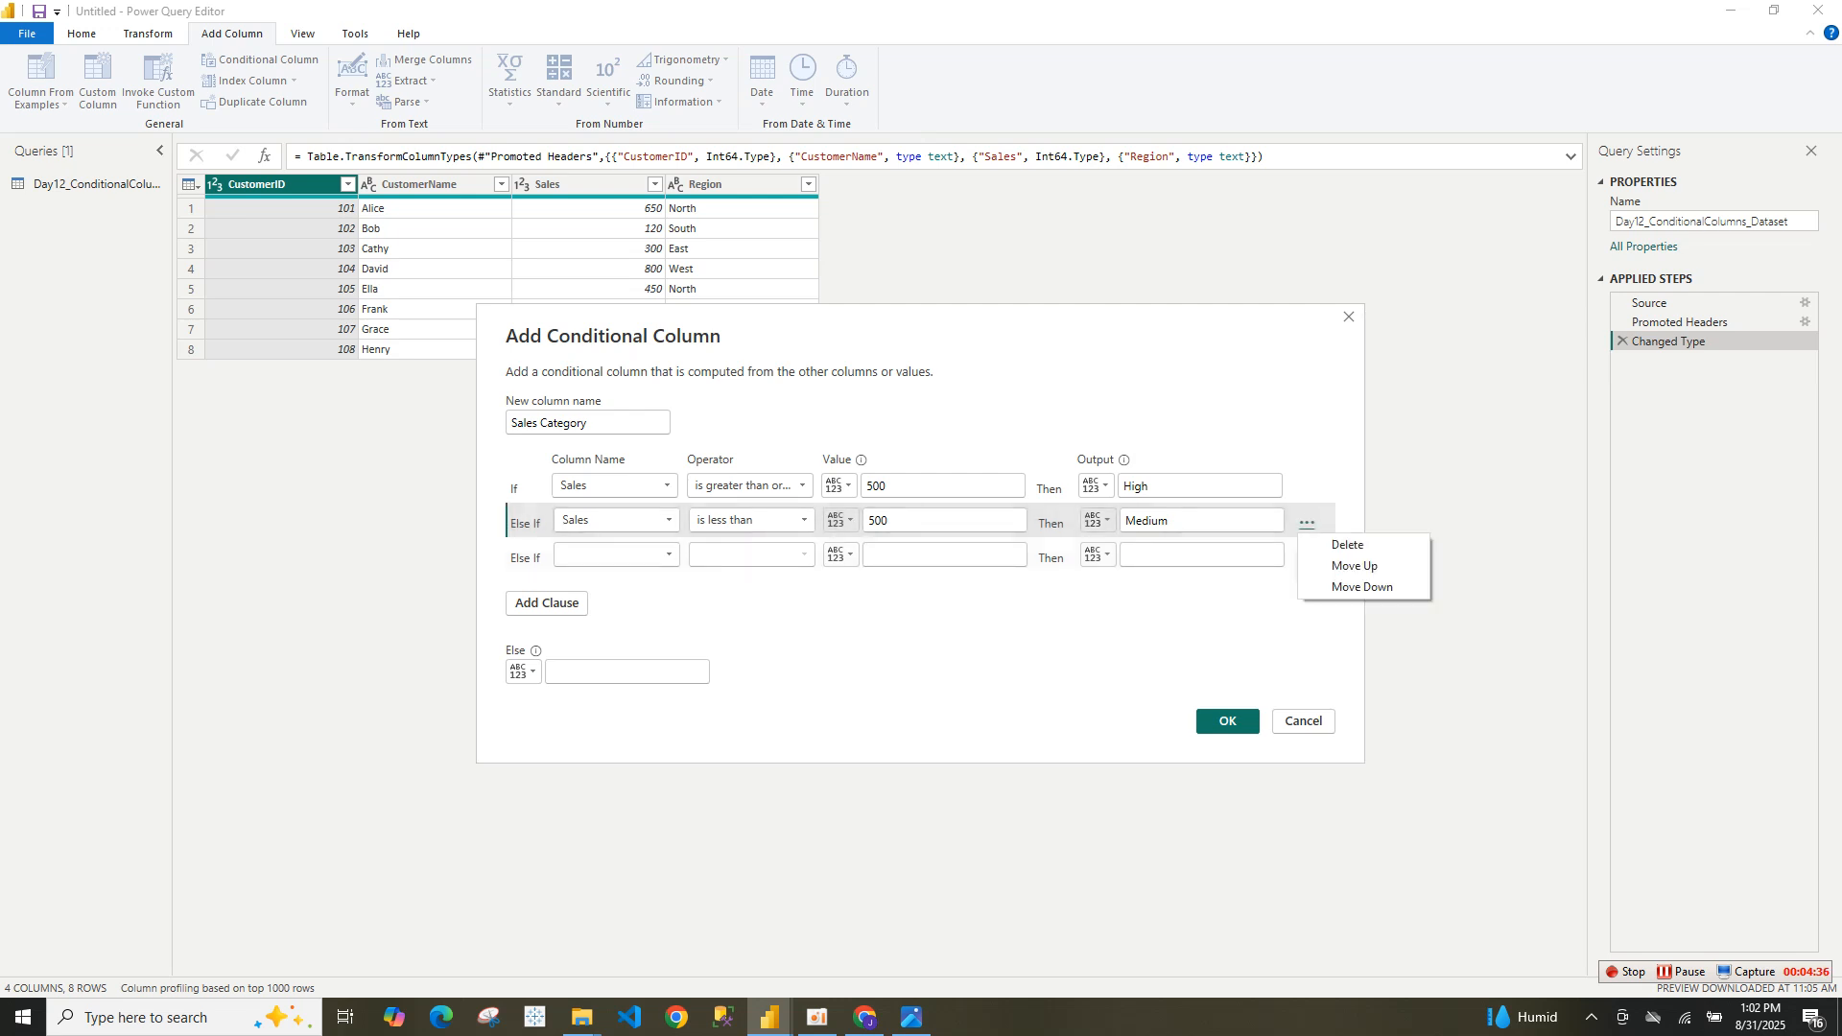
pyautogui.click(1307, 523)
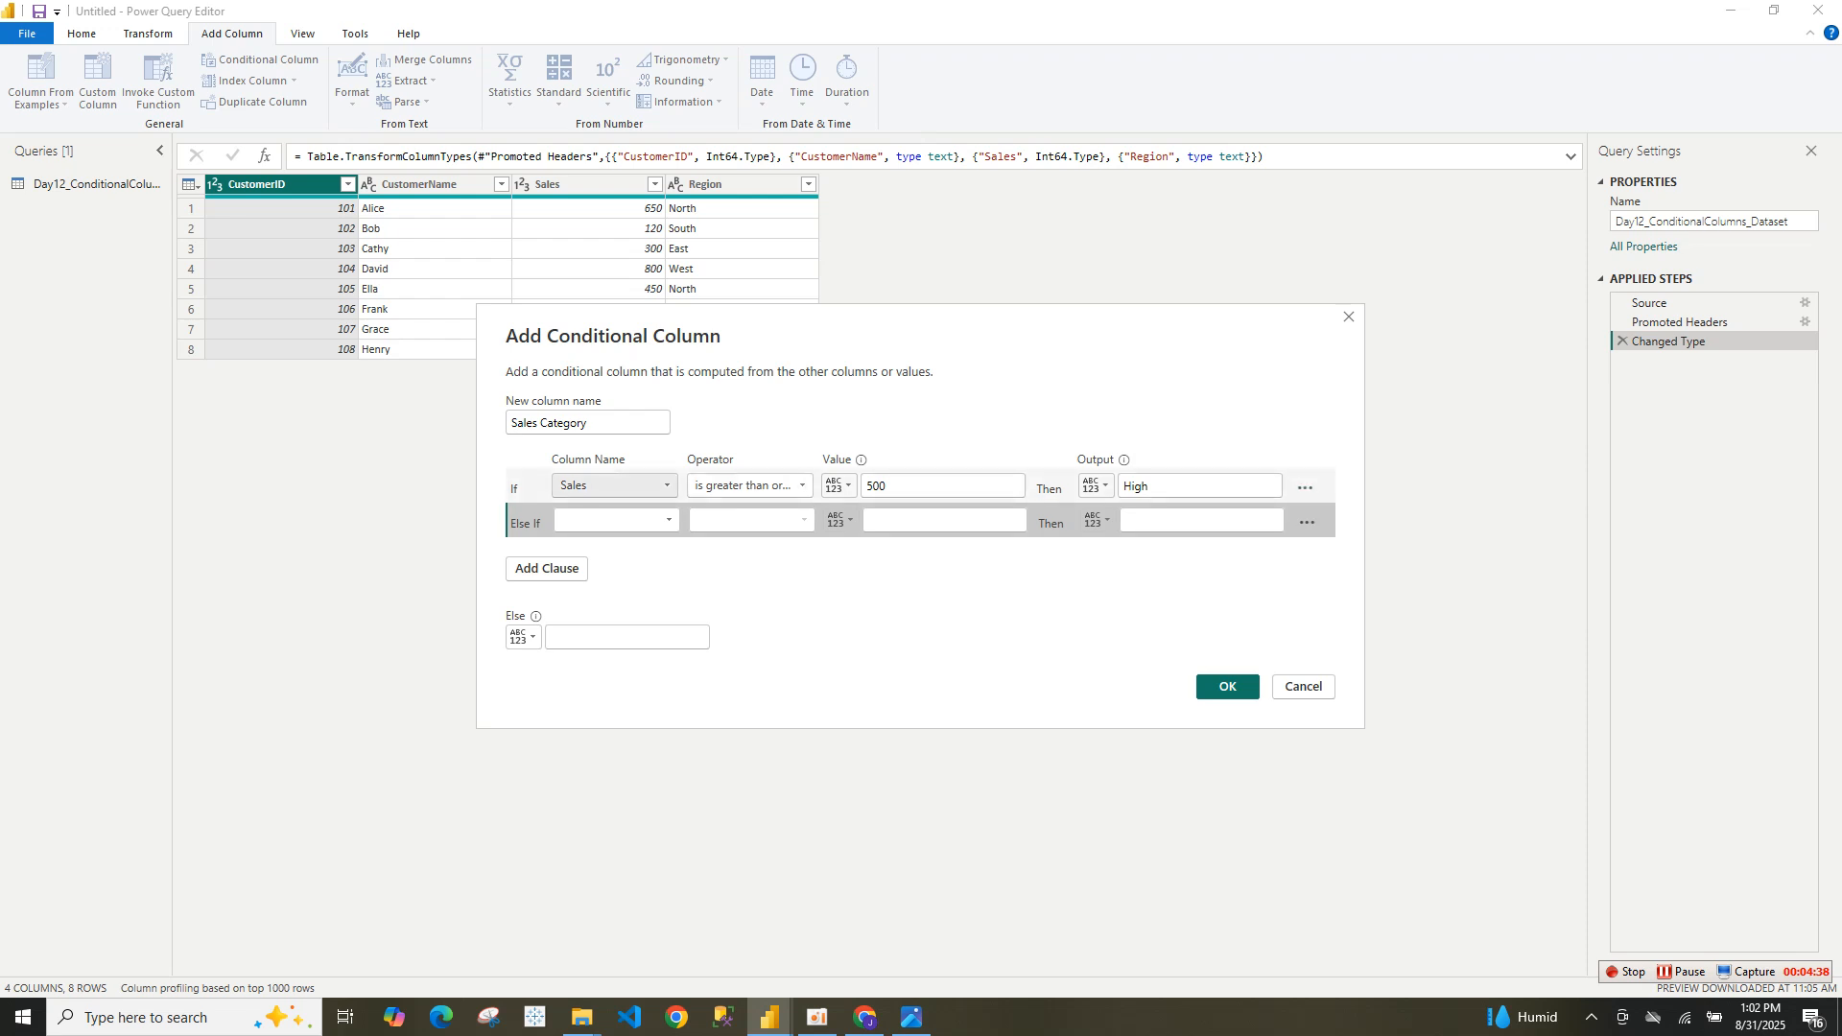
# - Set the empty else-if clause to test the Sales column with the operator is less than
pyautogui.click(615, 520)
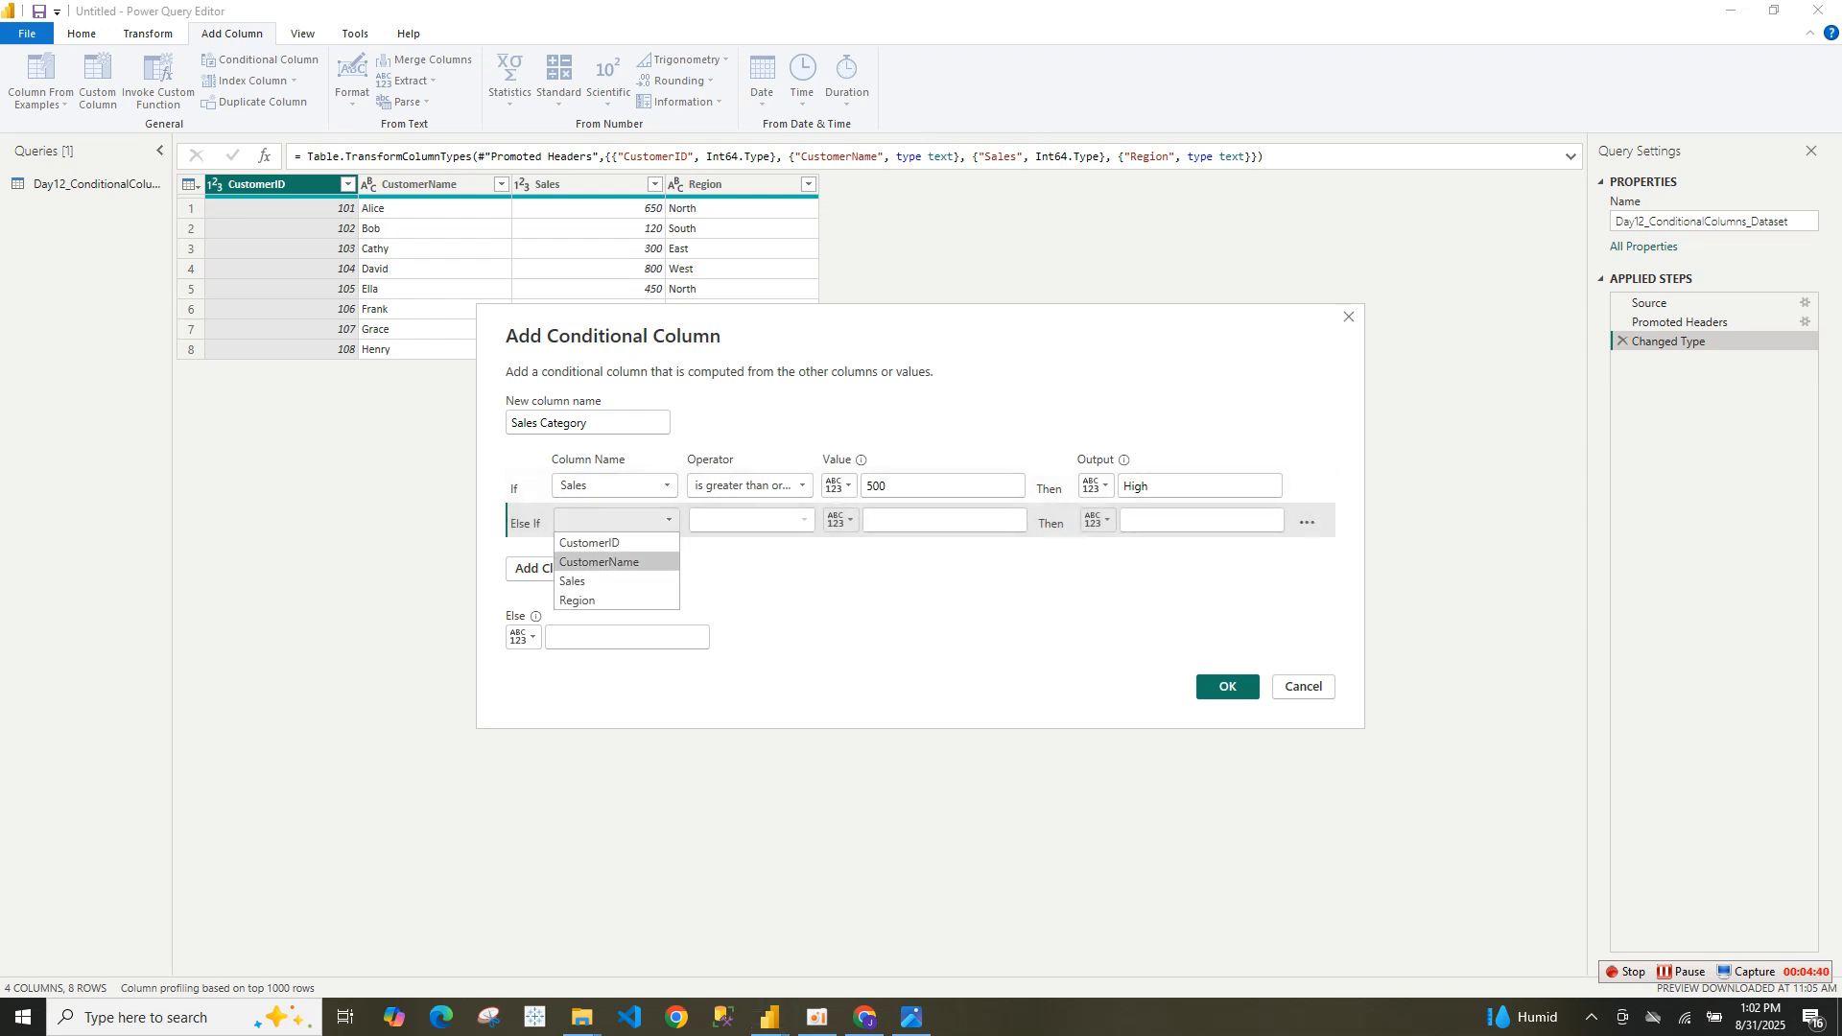
pyautogui.press('Escape')
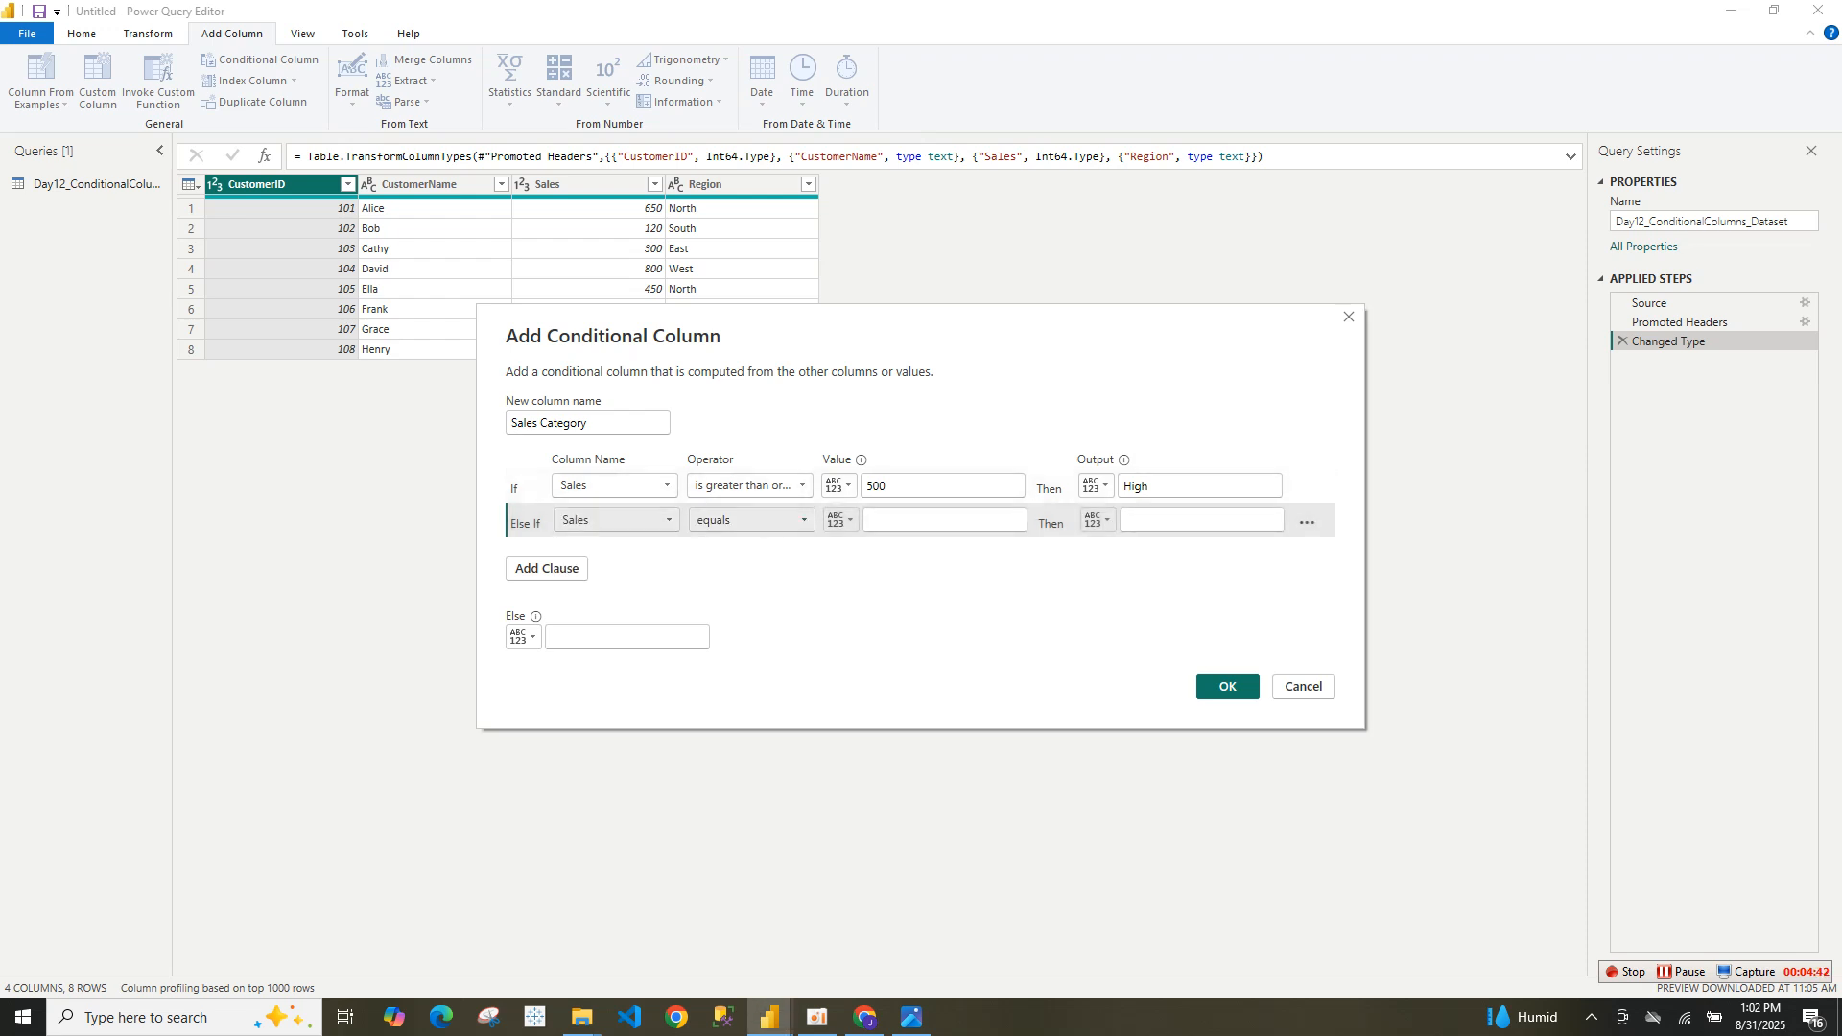
pyautogui.click(752, 520)
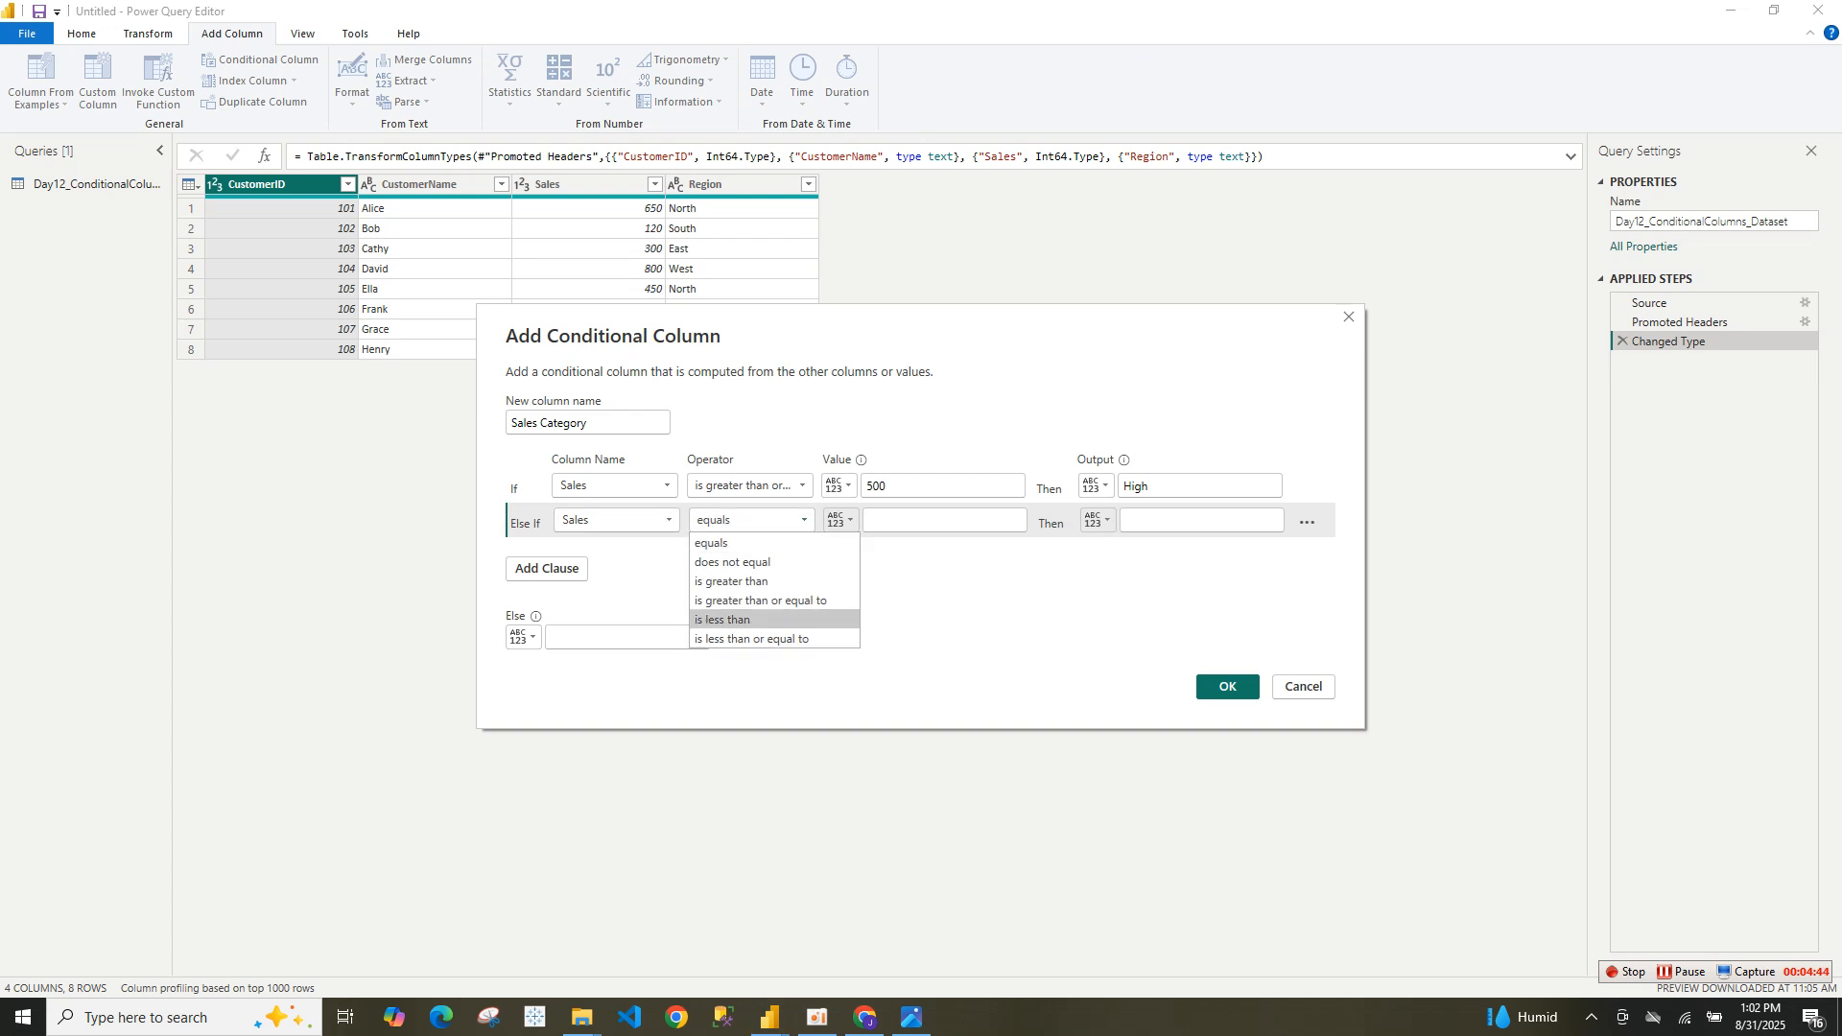
pyautogui.click(739, 620)
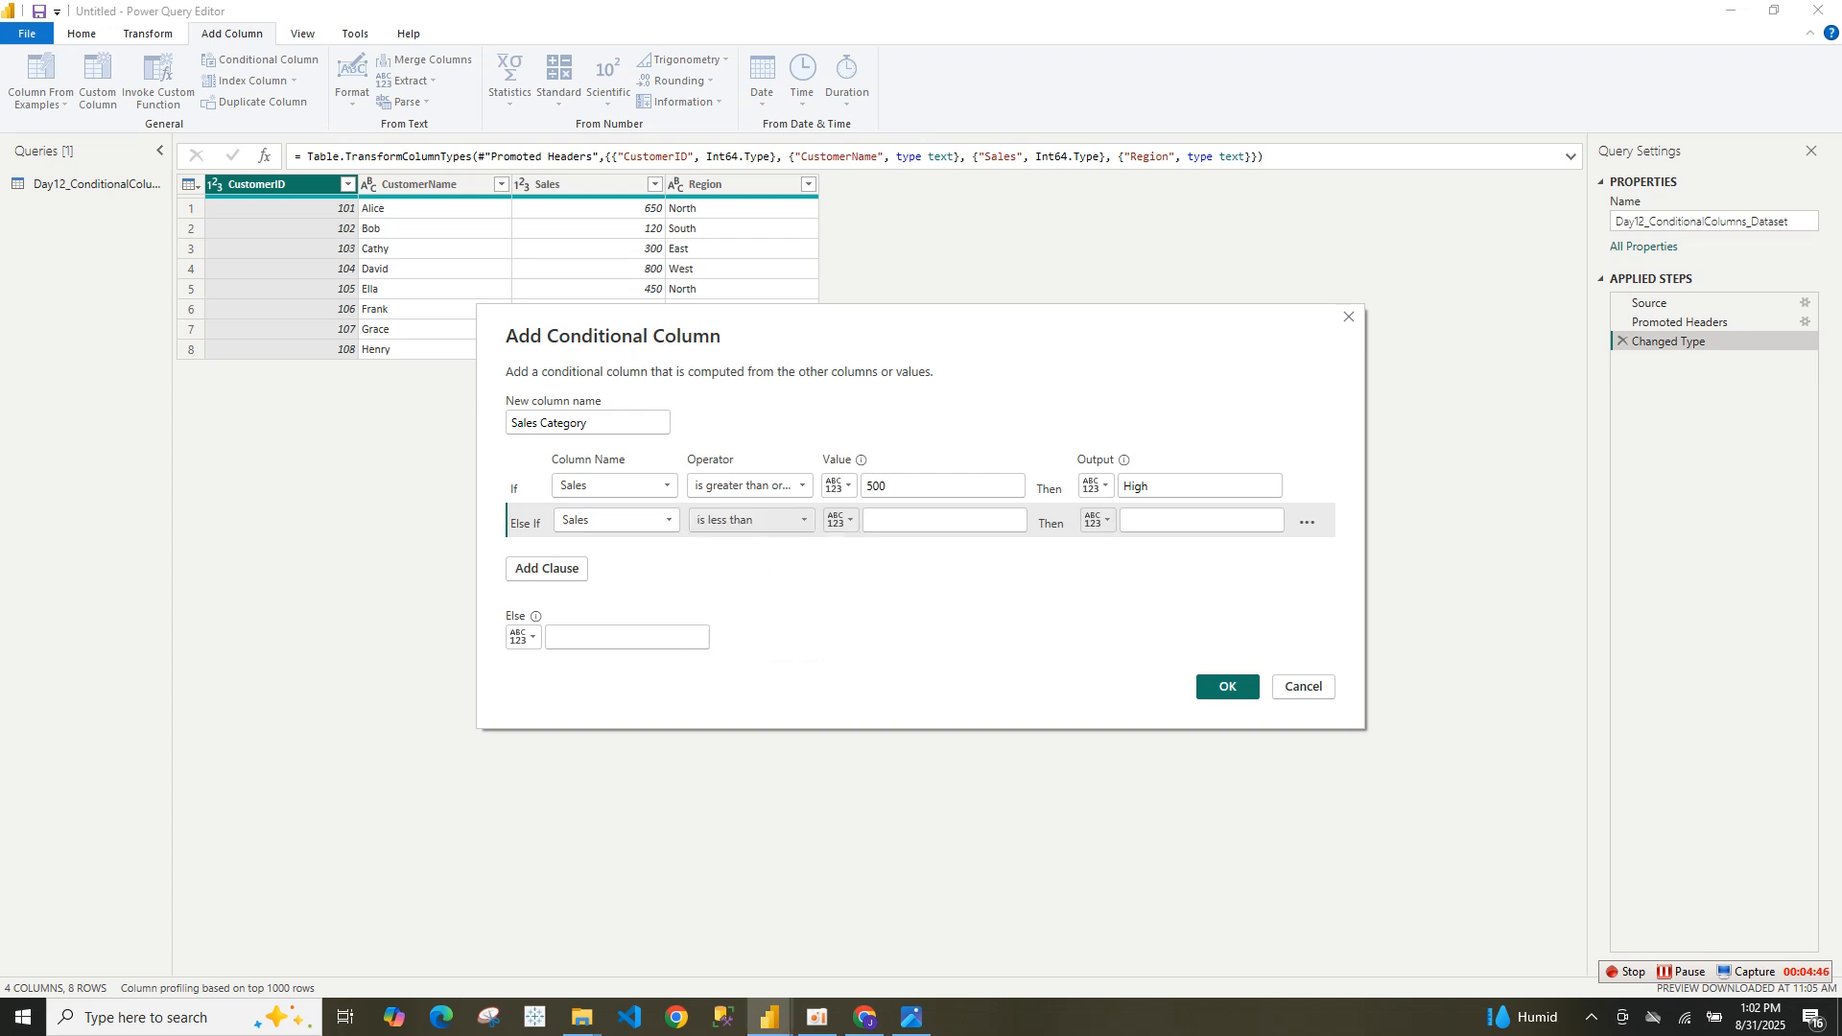
# - Give the else-if clause the value 500 and the output Low, and create the conditional column
pyautogui.click(870, 520)
pyautogui.click(869, 520)
pyautogui.write('low')
pyautogui.click(1128, 520)
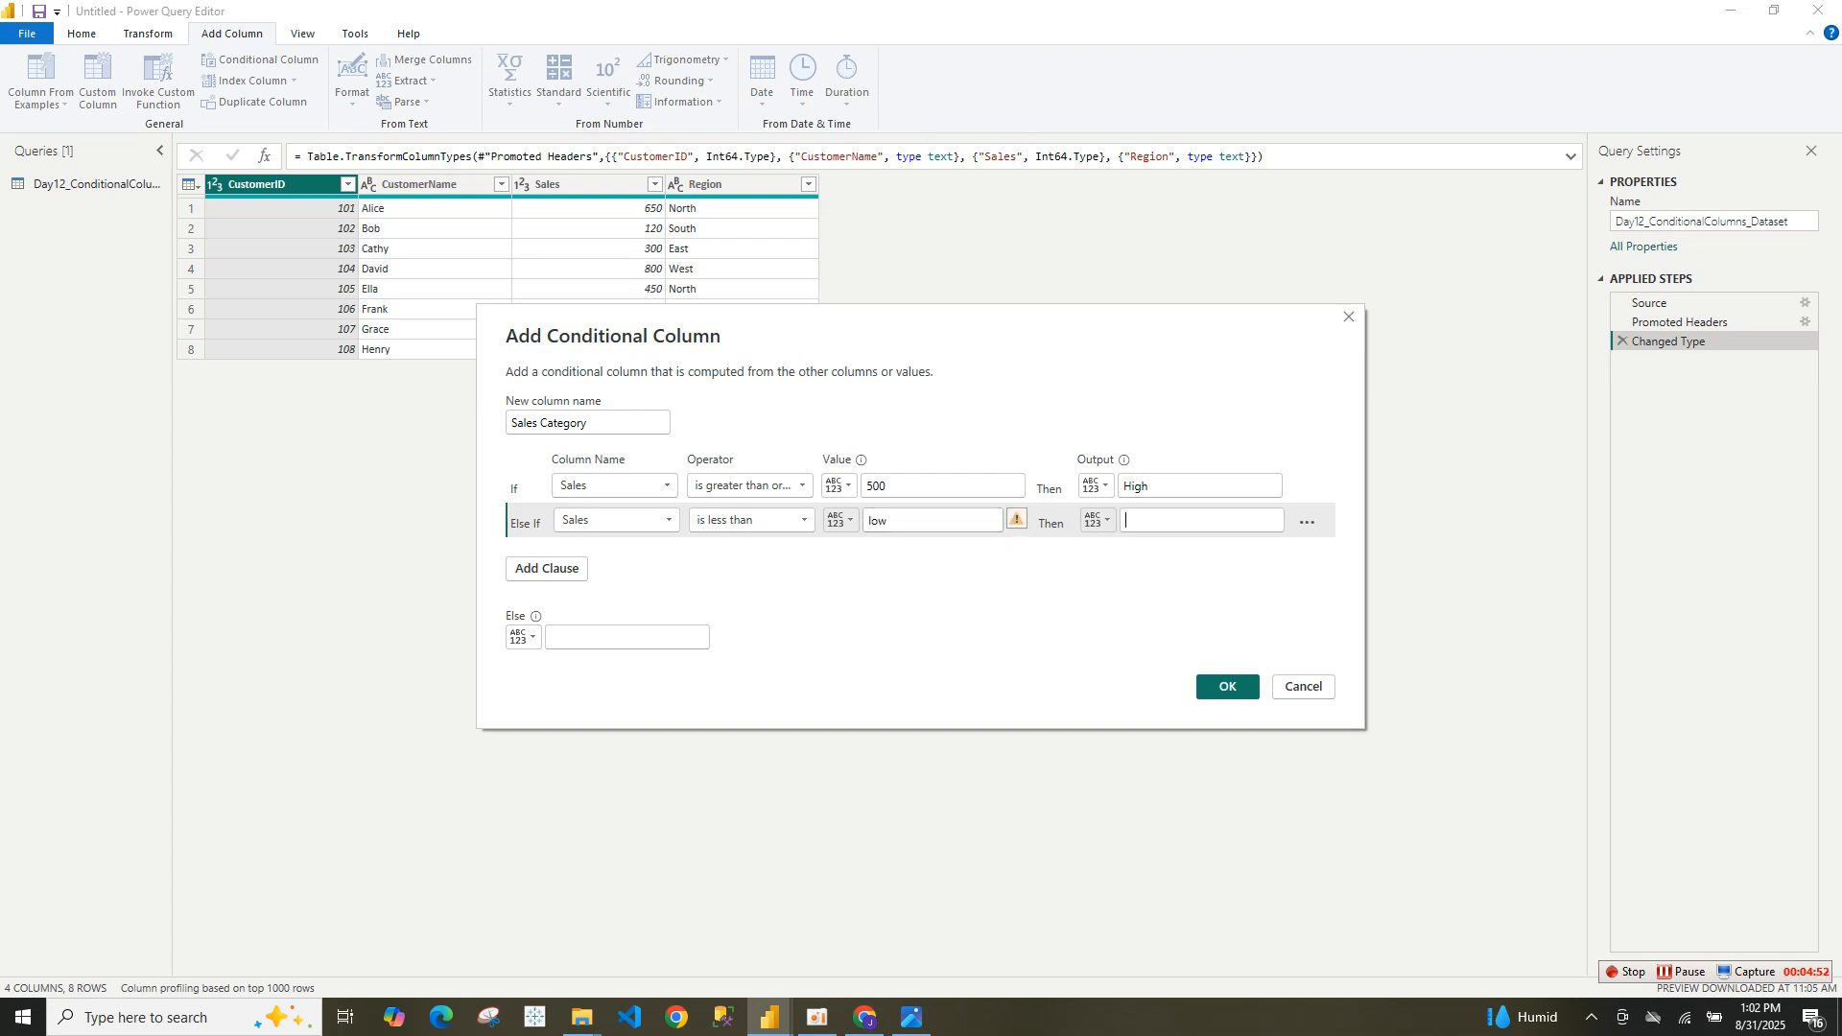
pyautogui.press('BackSpace')
pyautogui.press('BackSpace')
pyautogui.press('BackSpace')
pyautogui.write('500')
pyautogui.click(1201, 520)
pyautogui.write('Low')
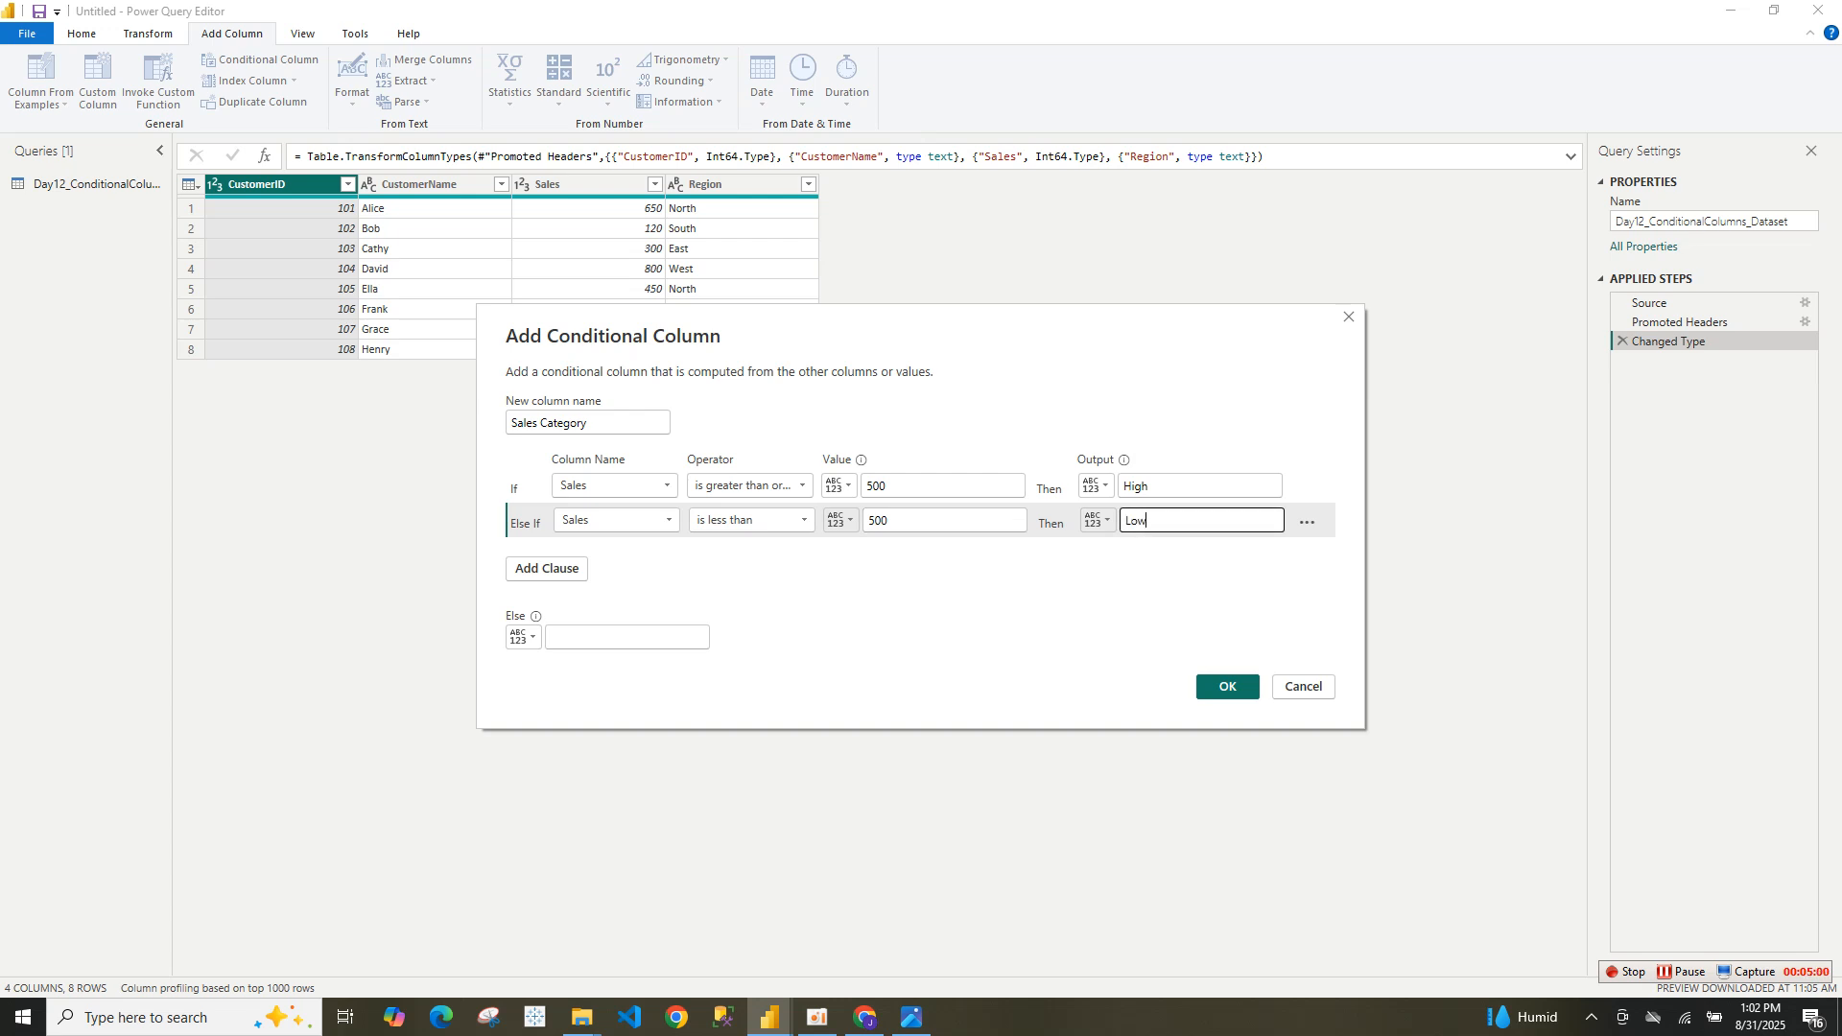
pyautogui.press('Return')
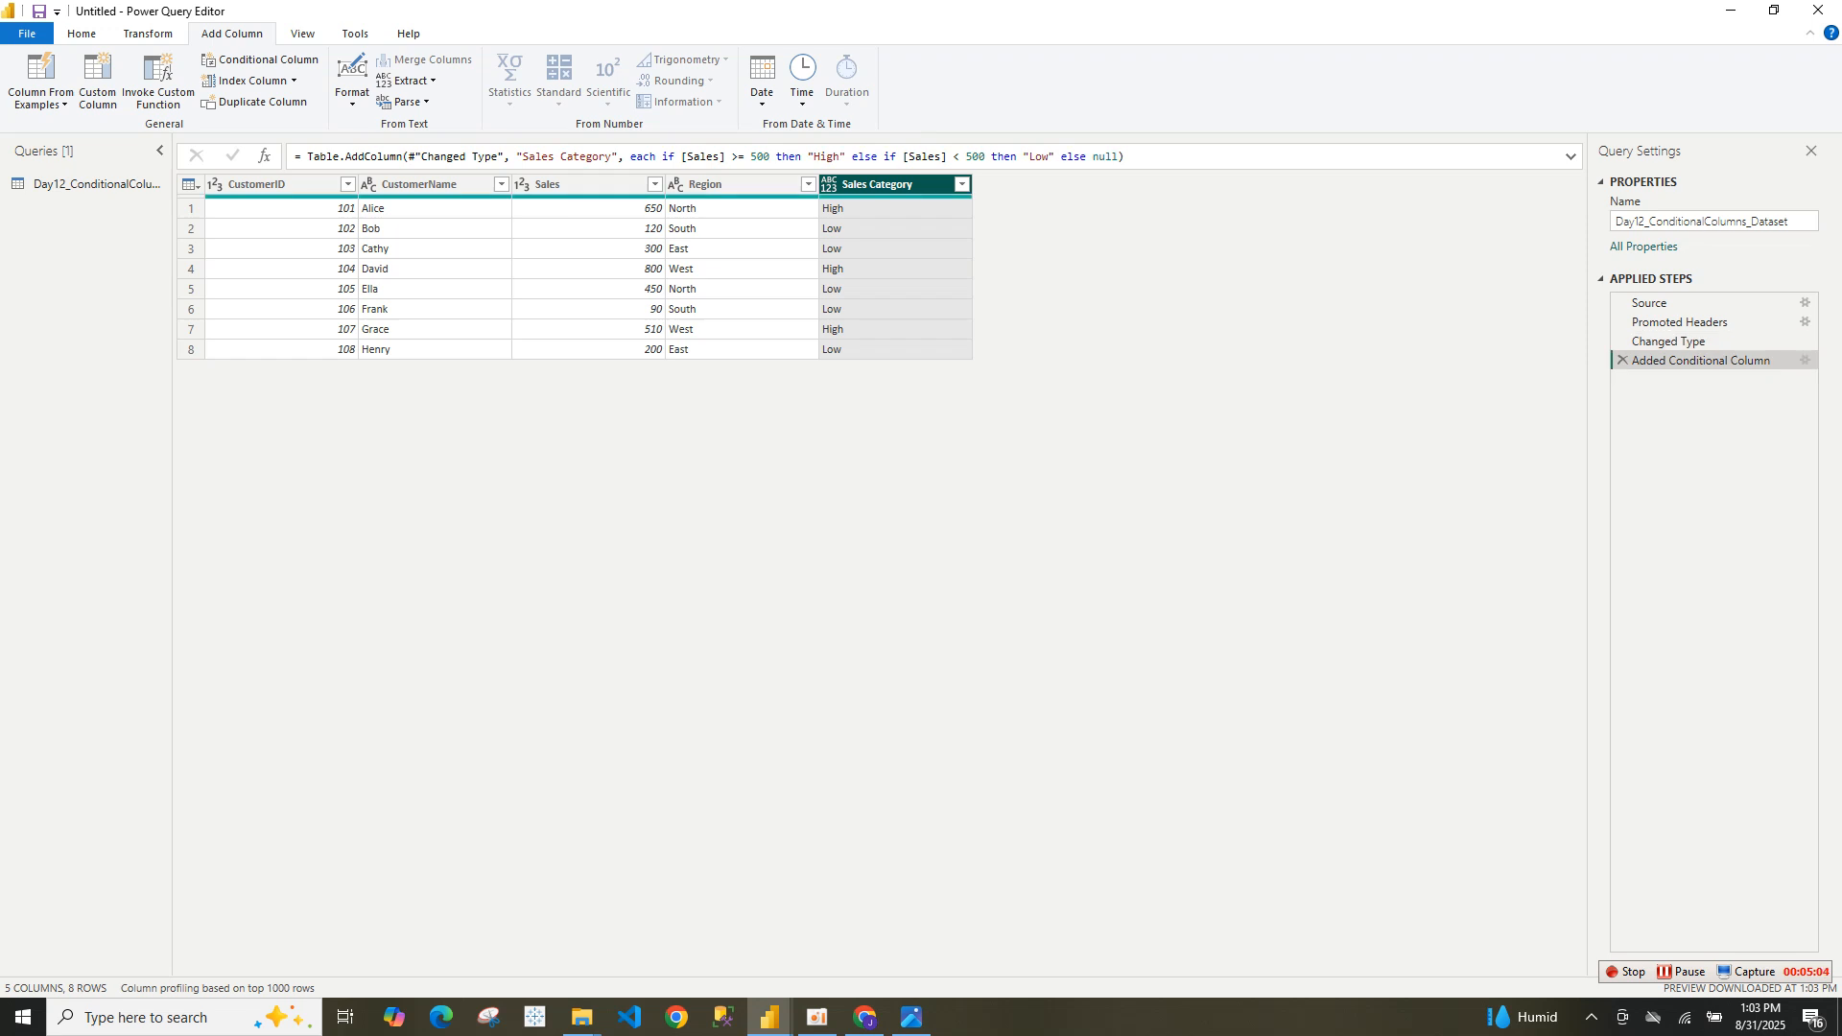
# - Filter the Sales Category column to show only the High rows
pyautogui.click(961, 184)
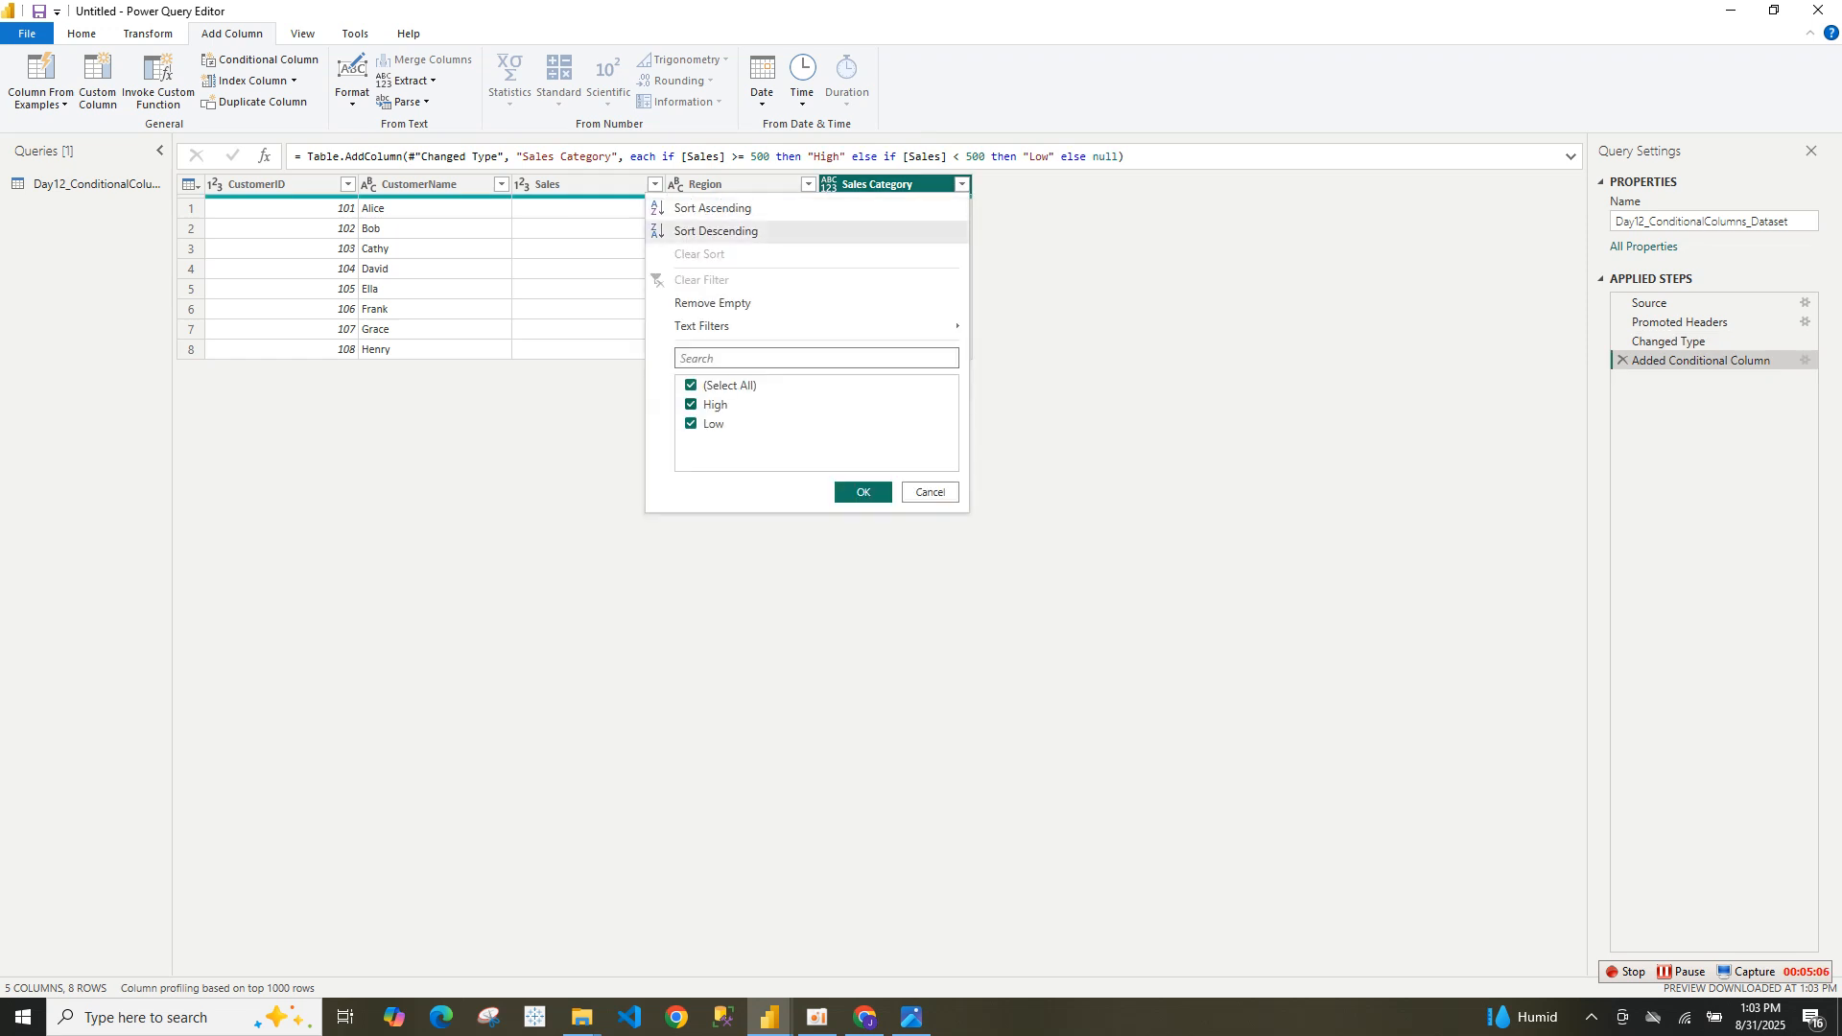
pyautogui.click(691, 423)
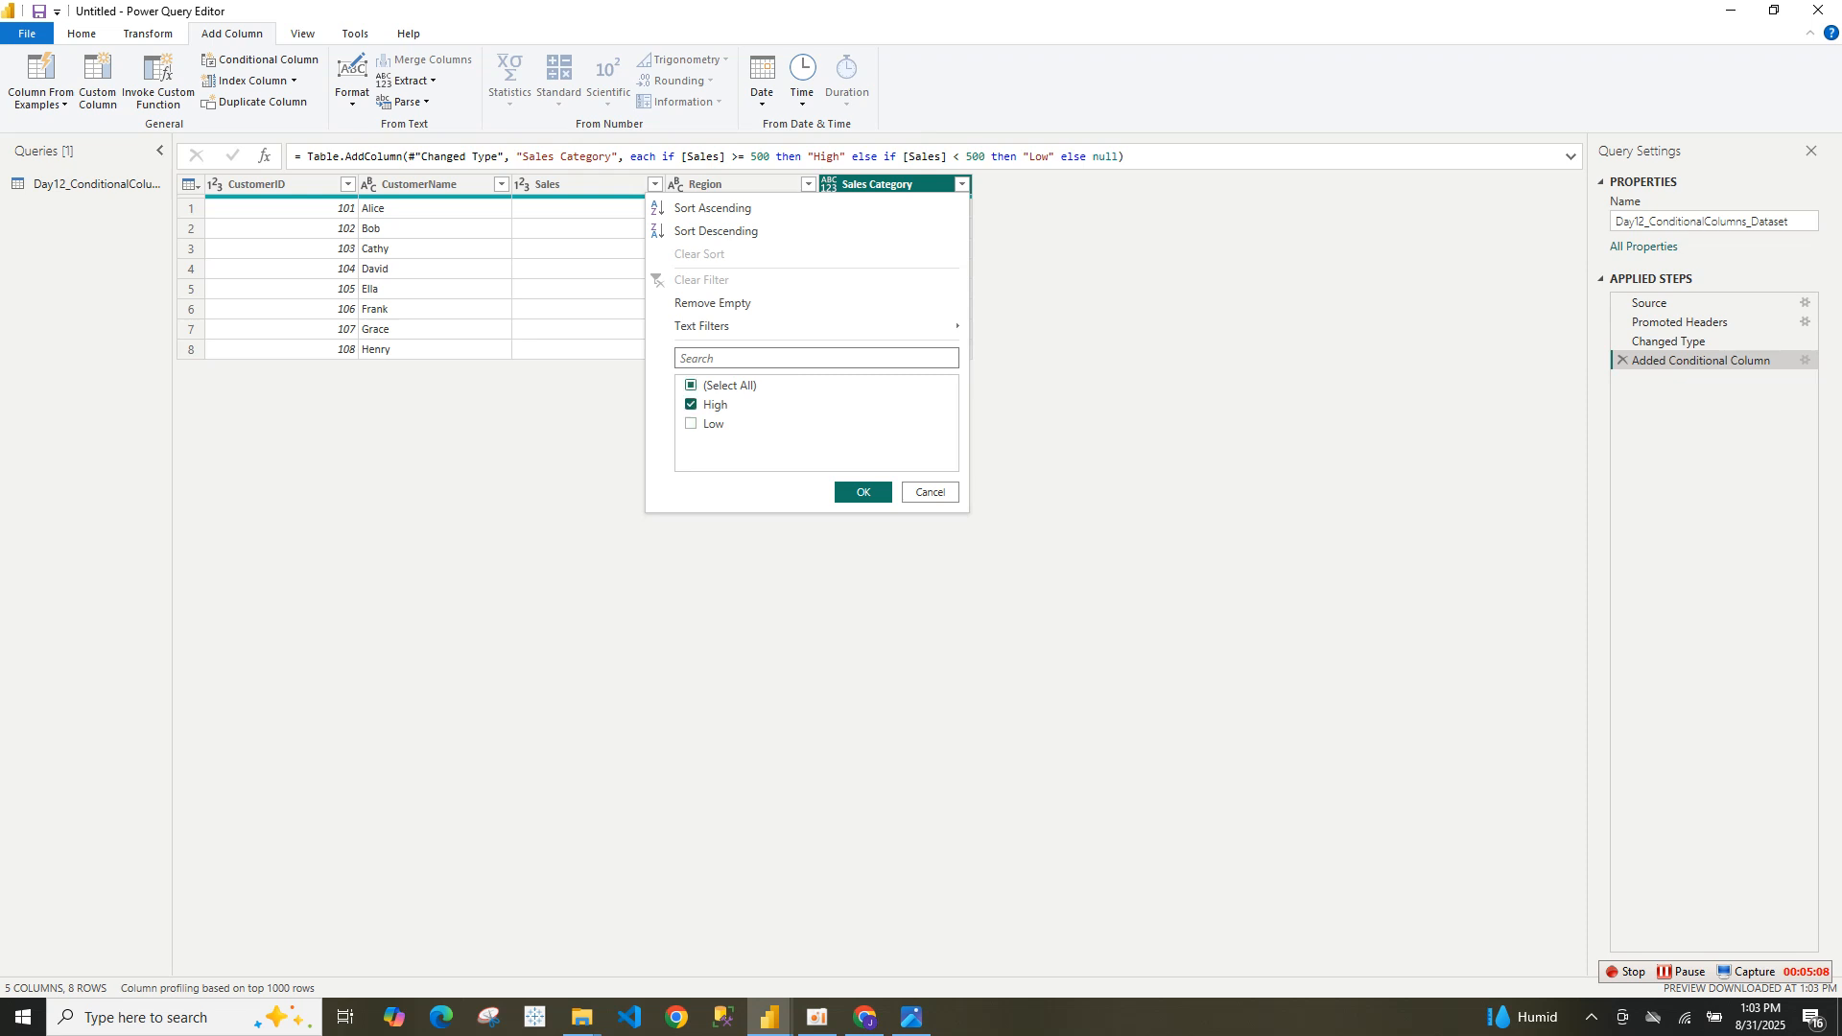
pyautogui.click(864, 492)
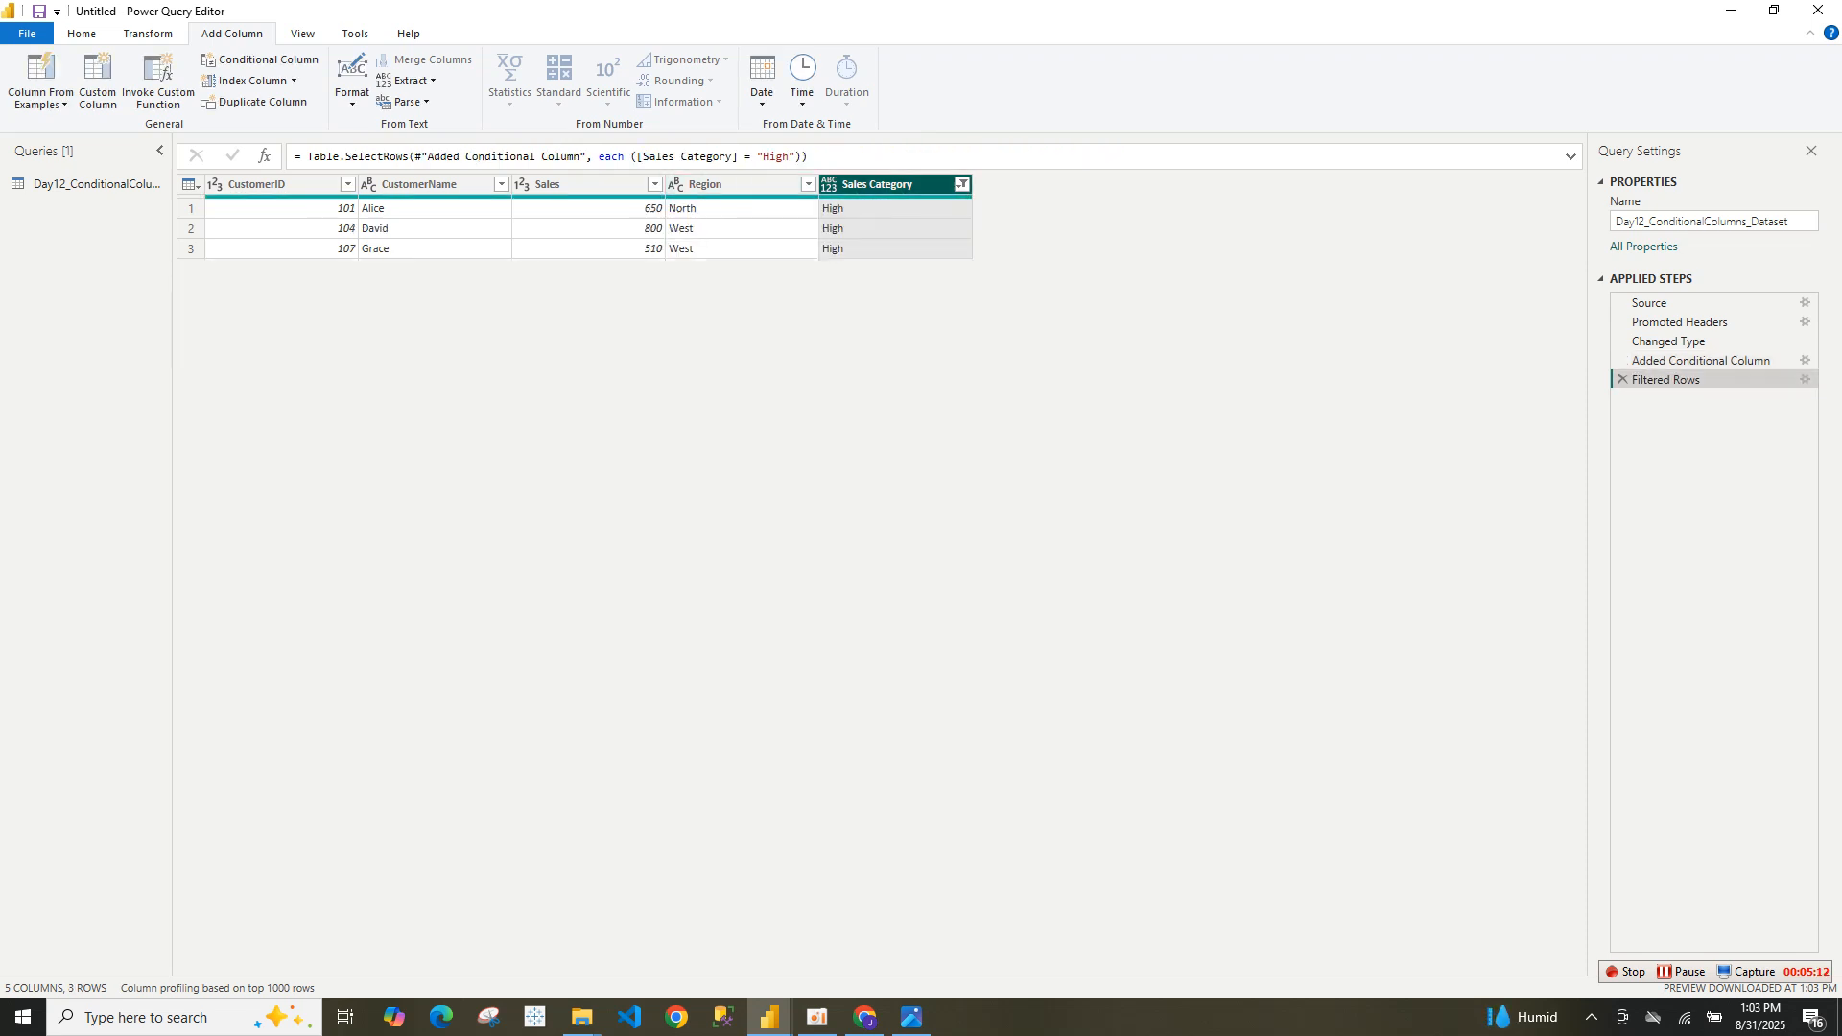
# - Change the Sales Category filter to show only the Low rows
pyautogui.click(961, 184)
pyautogui.click(691, 423)
pyautogui.click(691, 404)
pyautogui.click(863, 492)
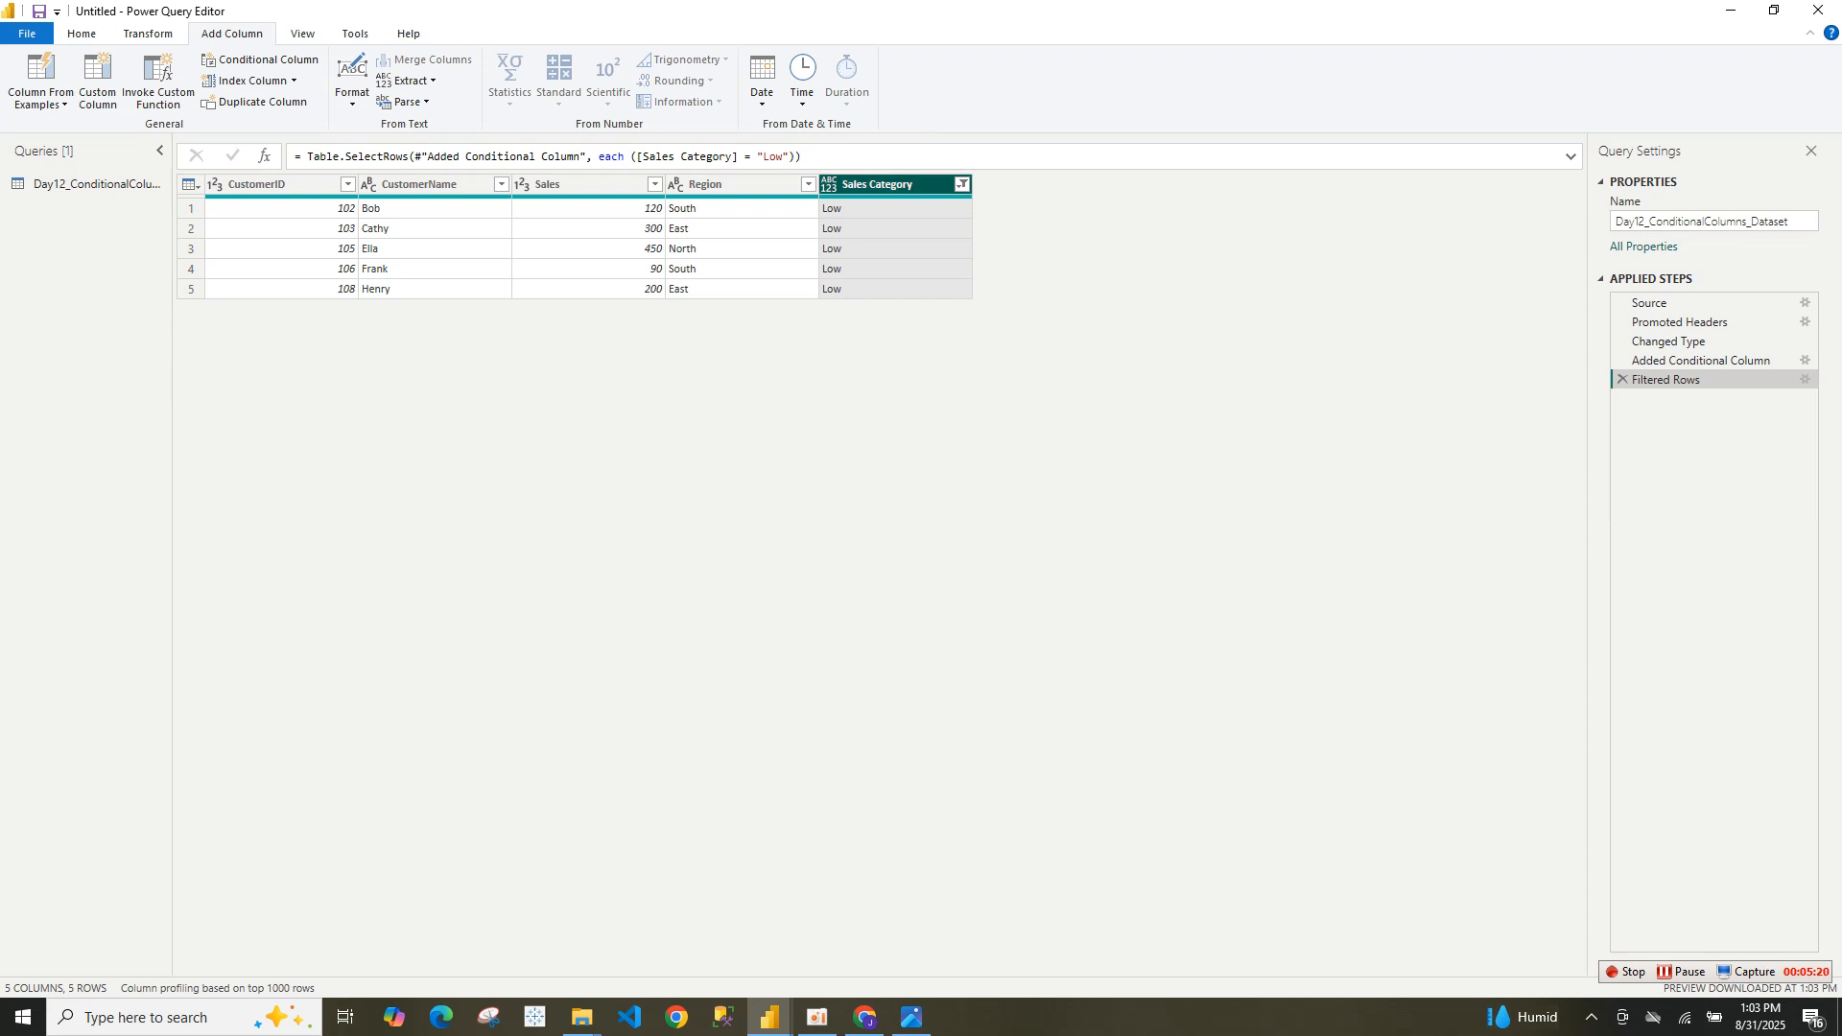
# - Reselect all values in the Sales Category filter to show both High and Low rows
pyautogui.click(962, 184)
pyautogui.click(691, 423)
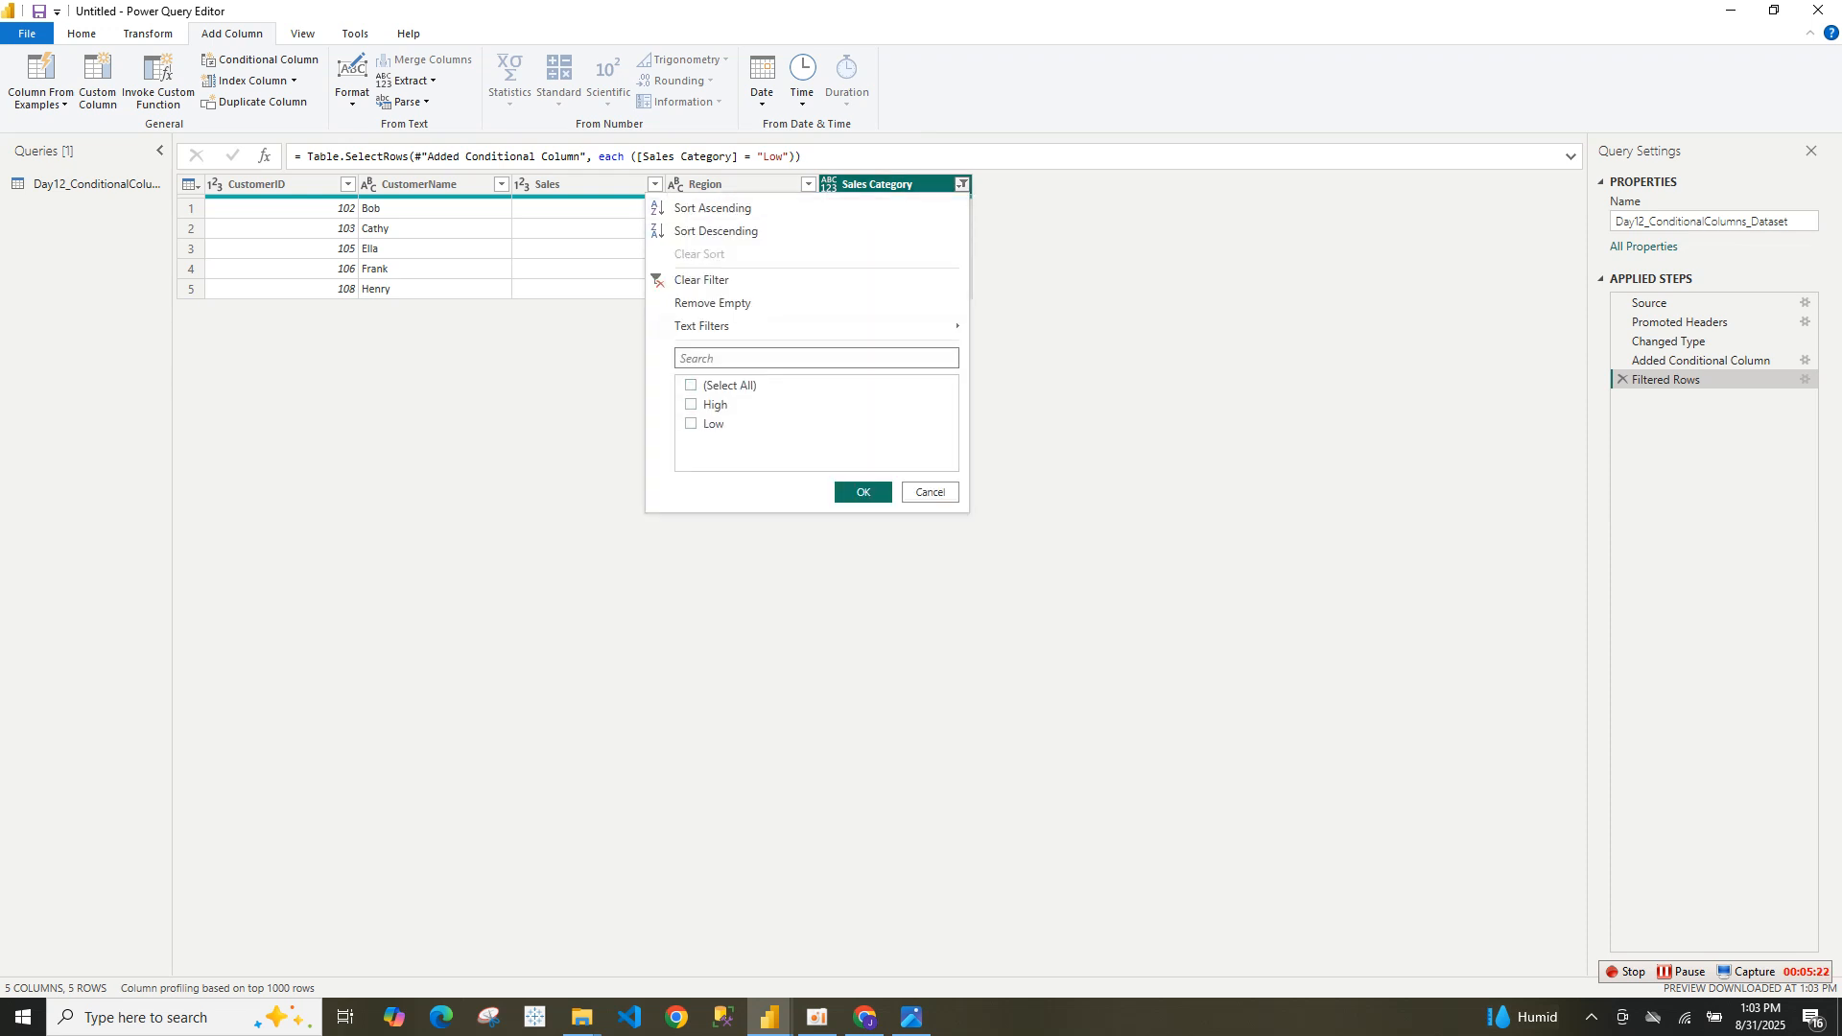
pyautogui.click(691, 384)
pyautogui.click(864, 492)
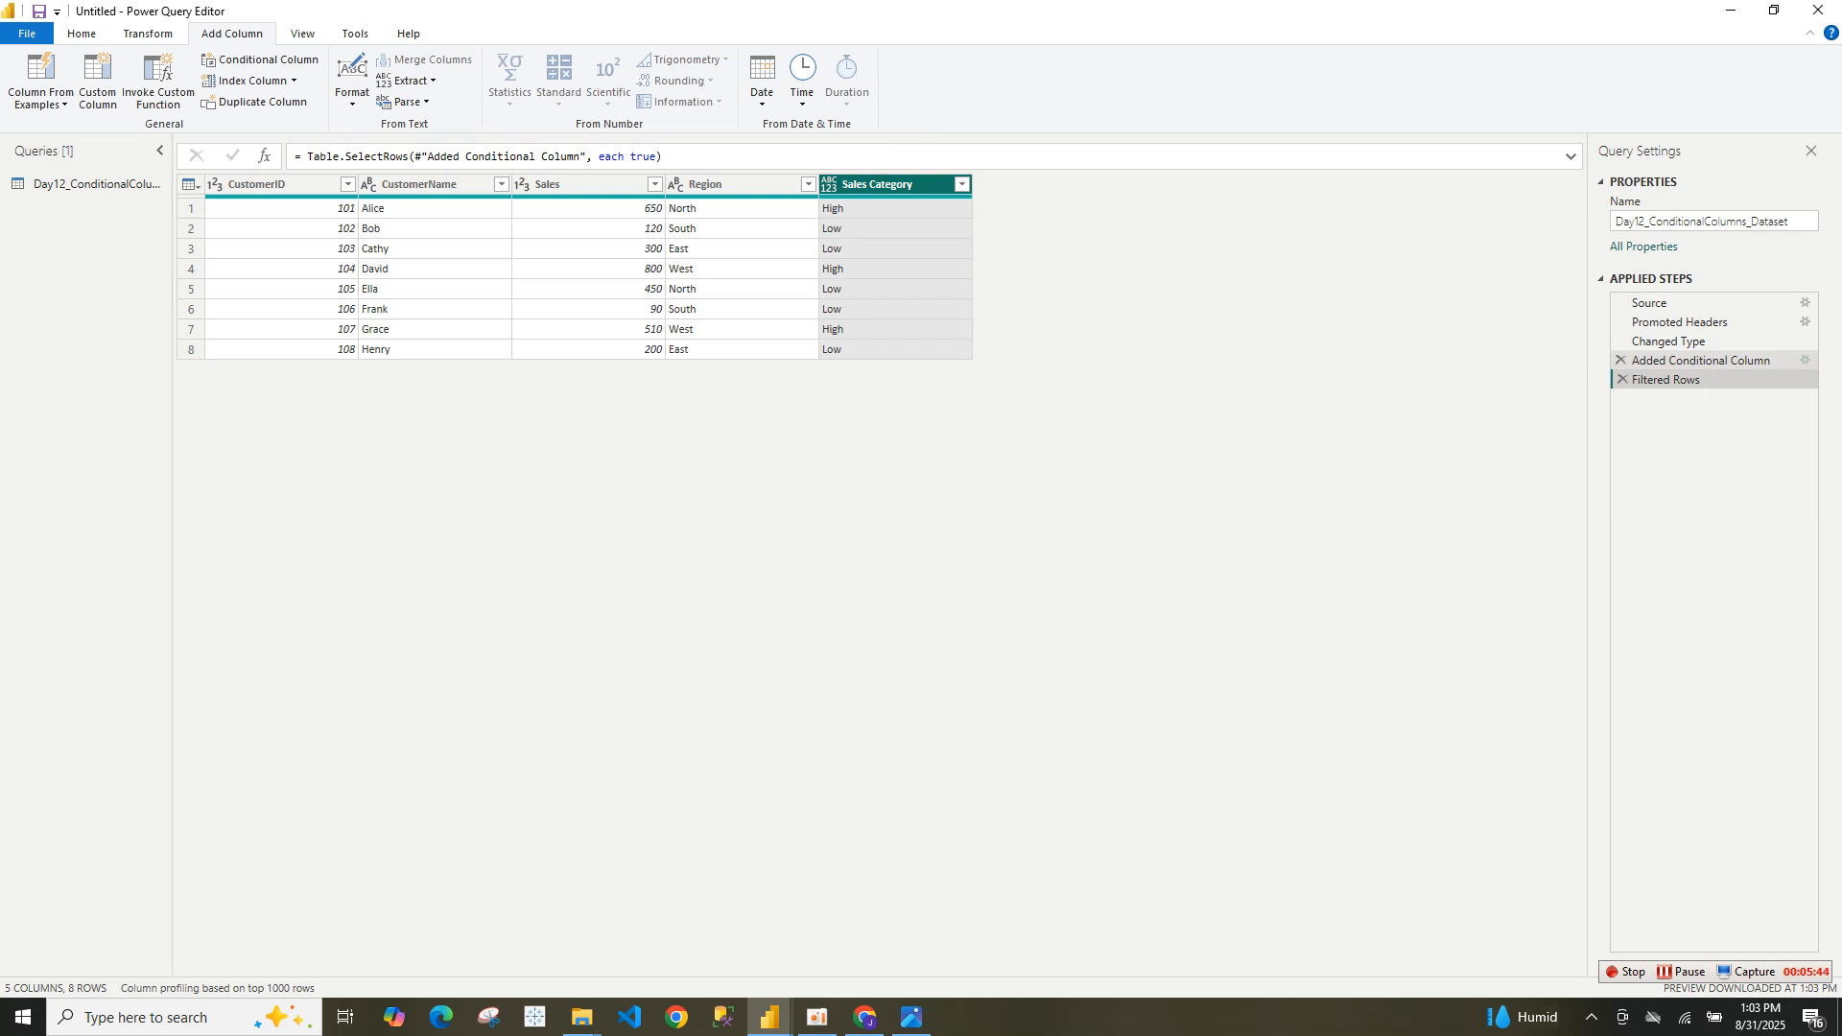
# - Edit the Added Conditional Column step, deleting its else-if clause and setting the else value to Low
pyautogui.click(1701, 360)
pyautogui.click(1805, 360)
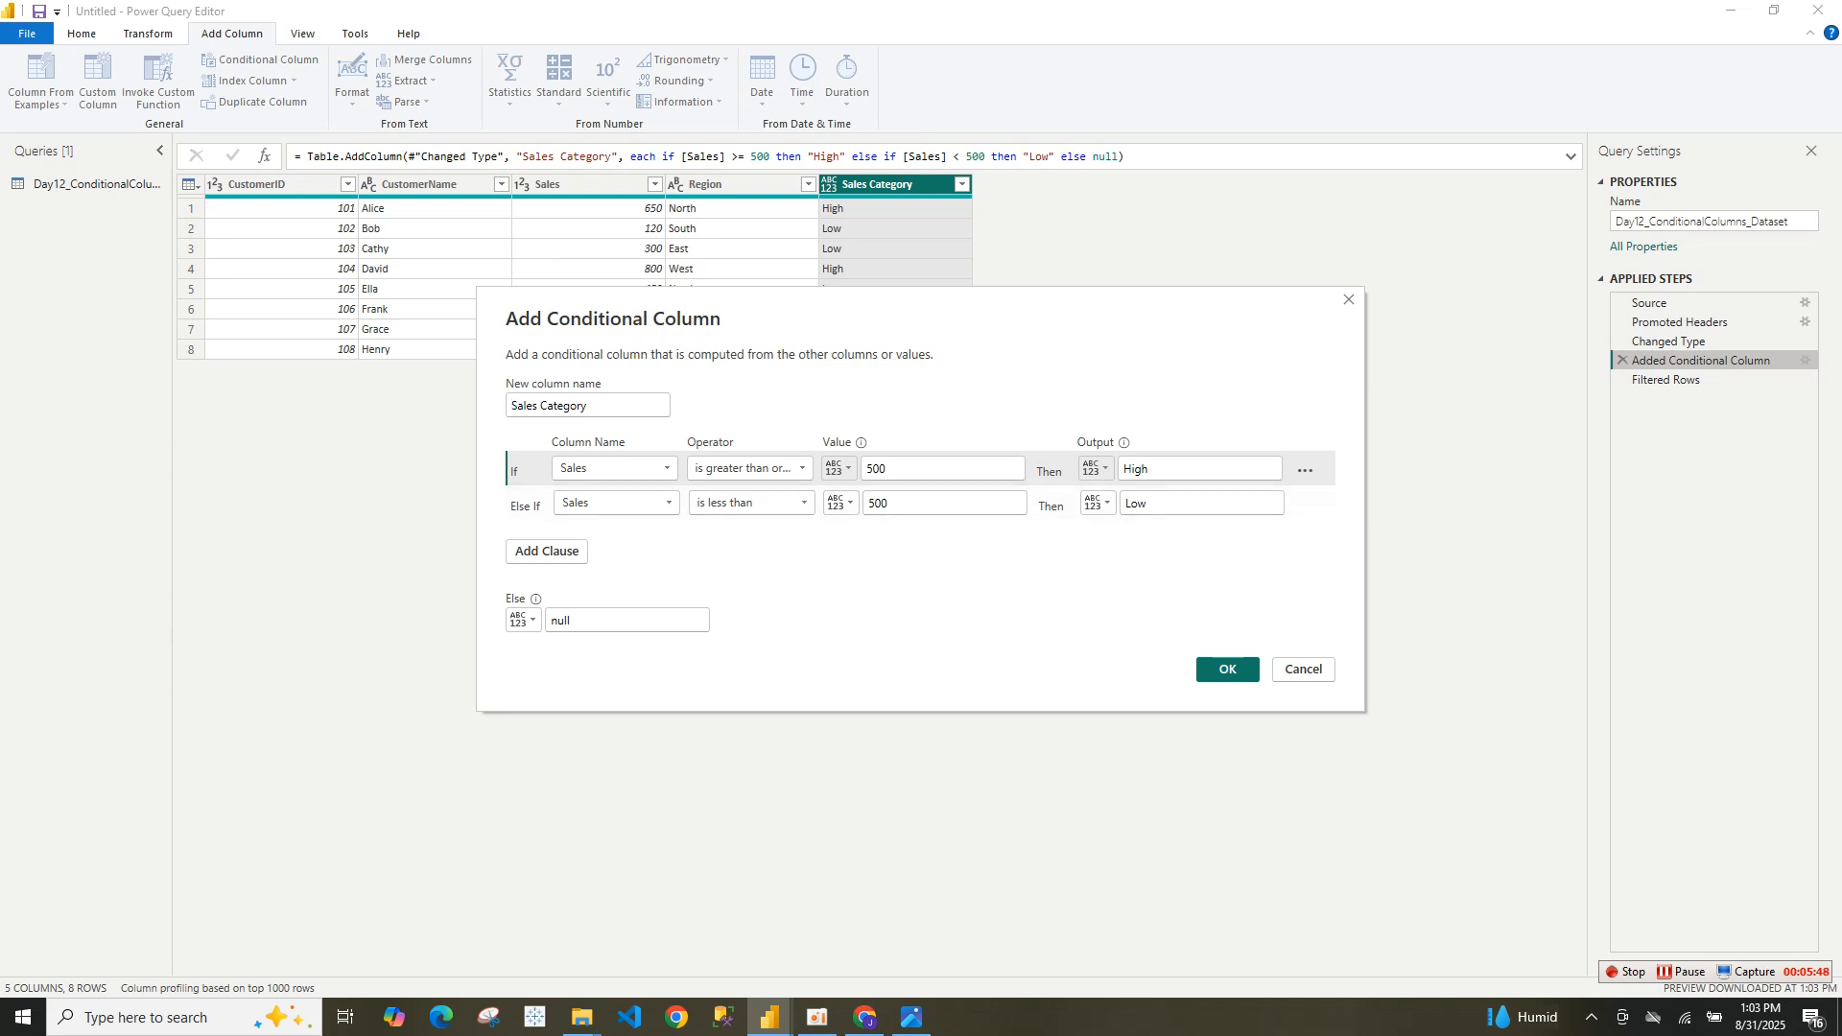
pyautogui.click(1307, 506)
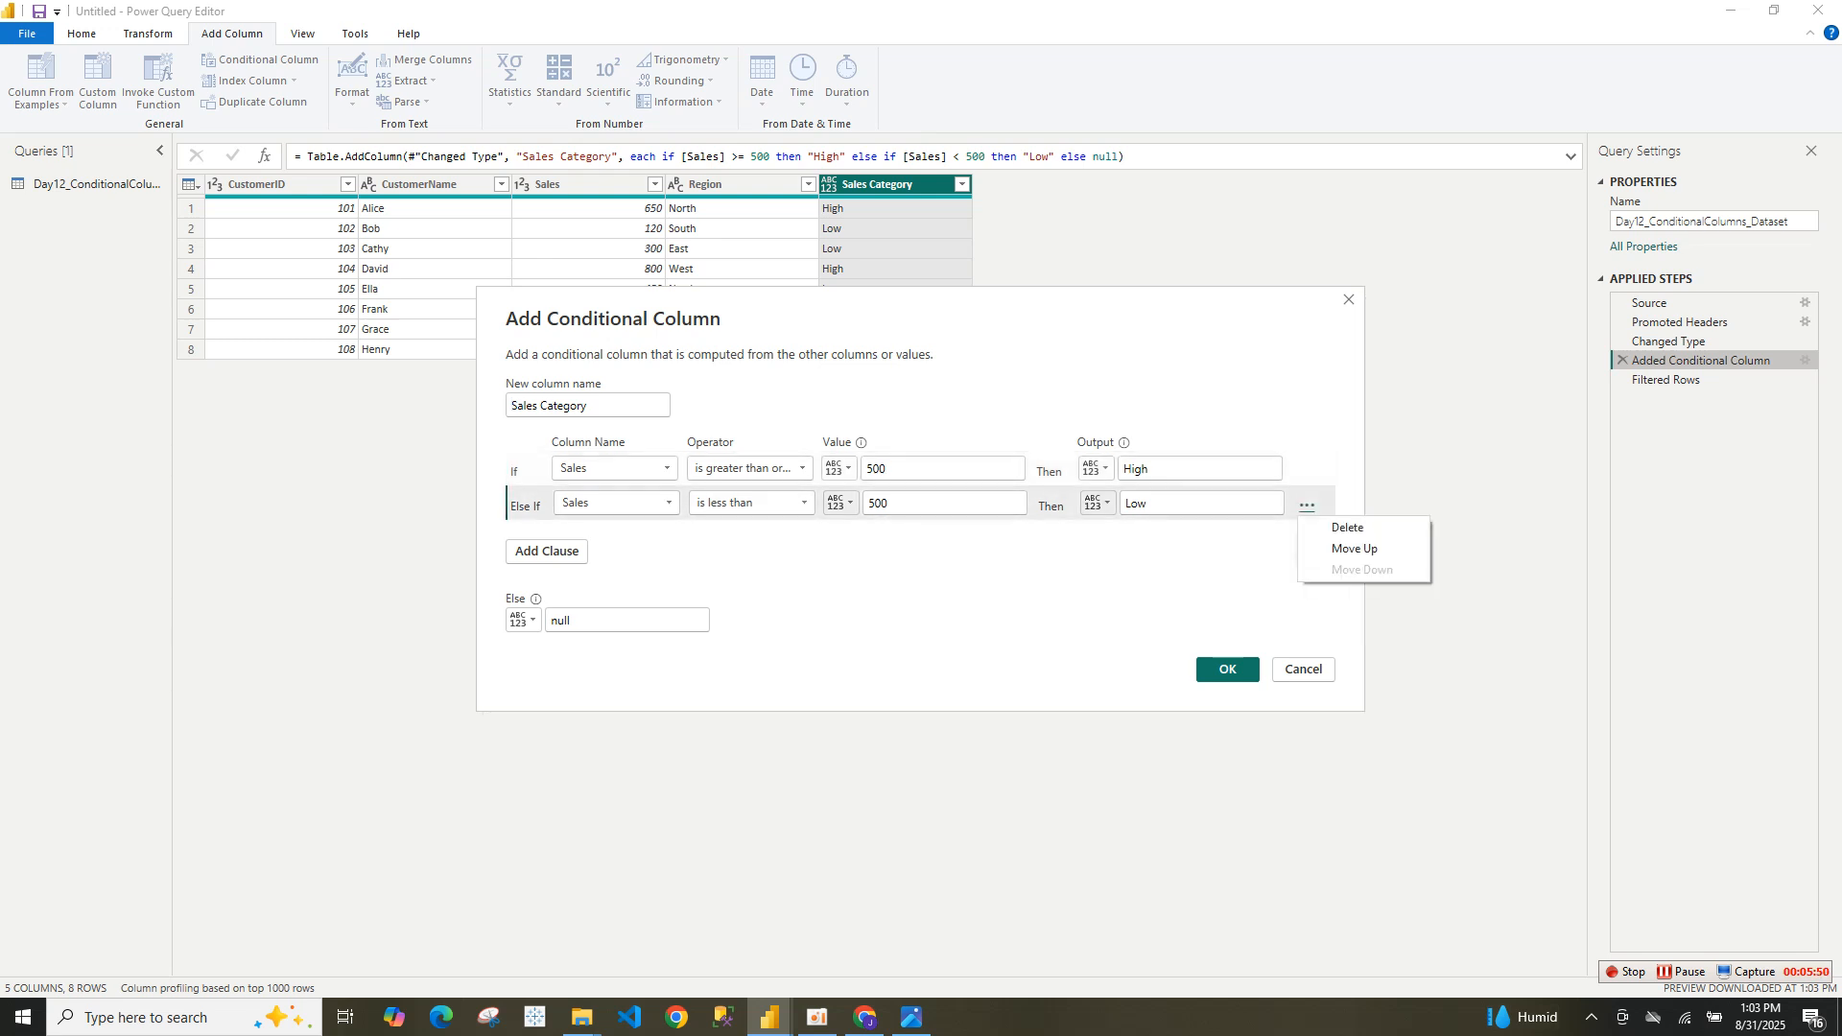
pyautogui.click(1347, 527)
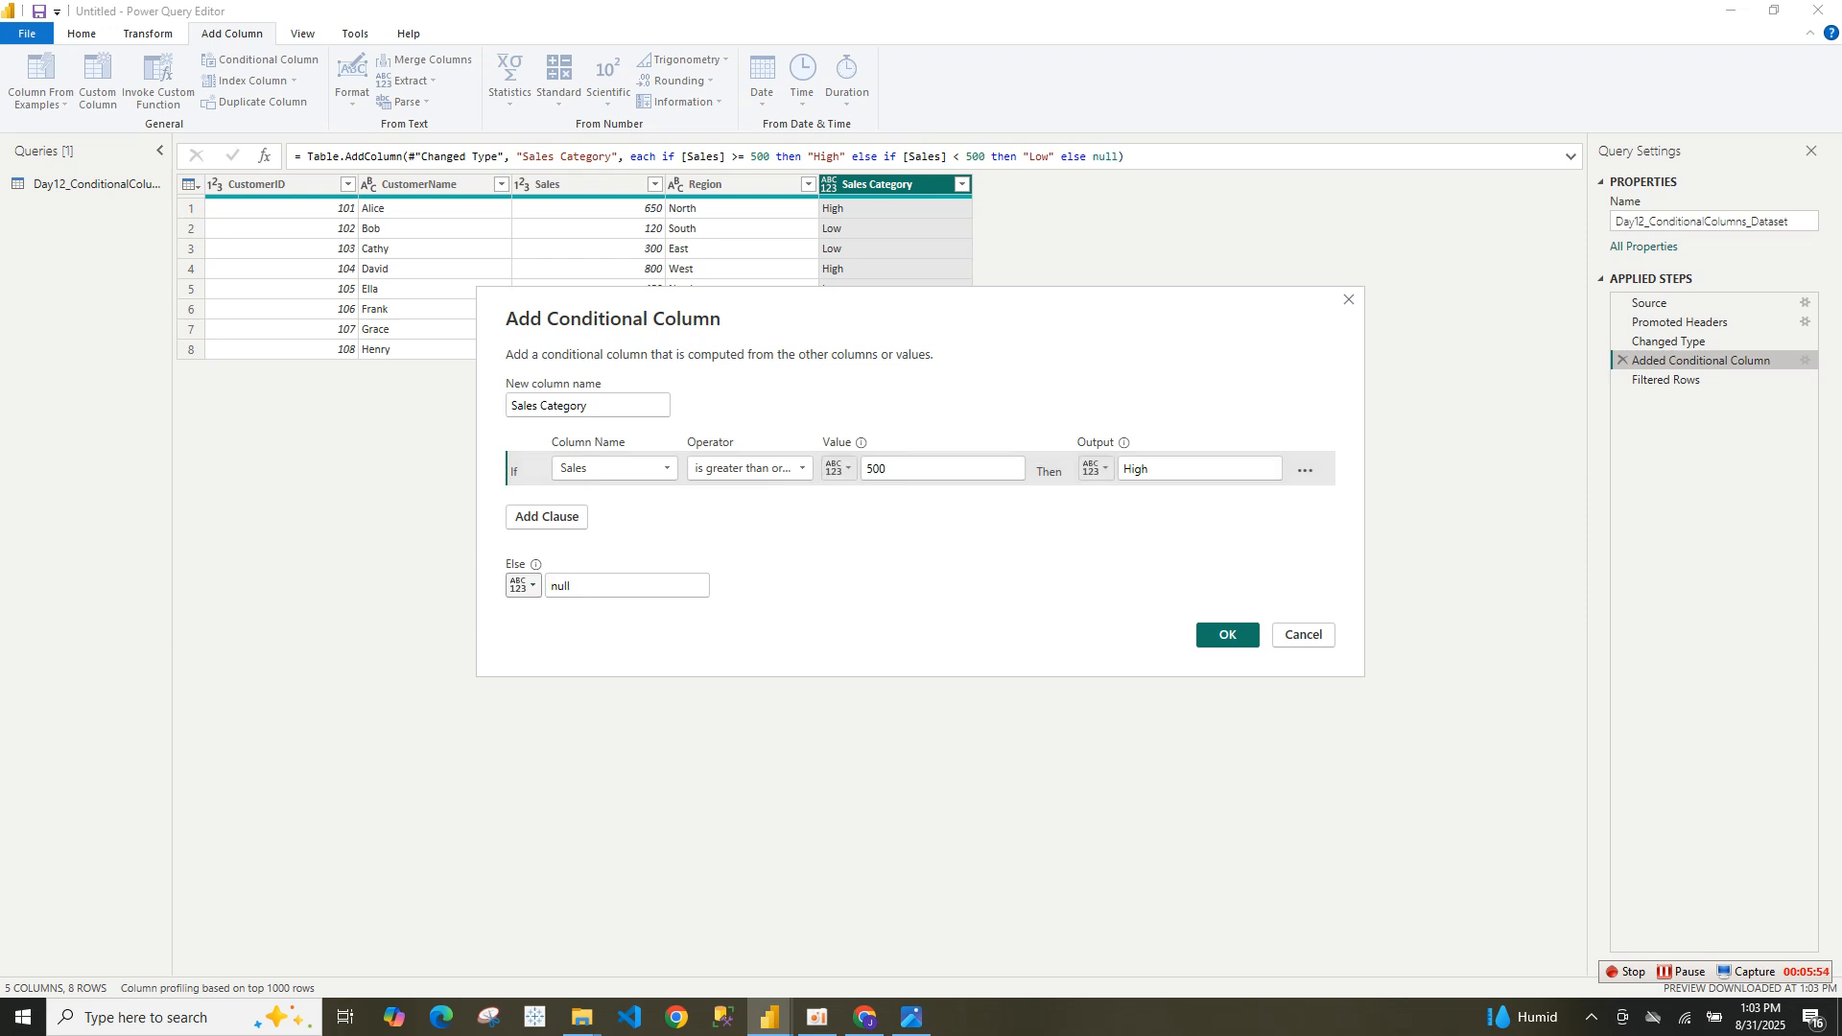
pyautogui.doubleClick(566, 585)
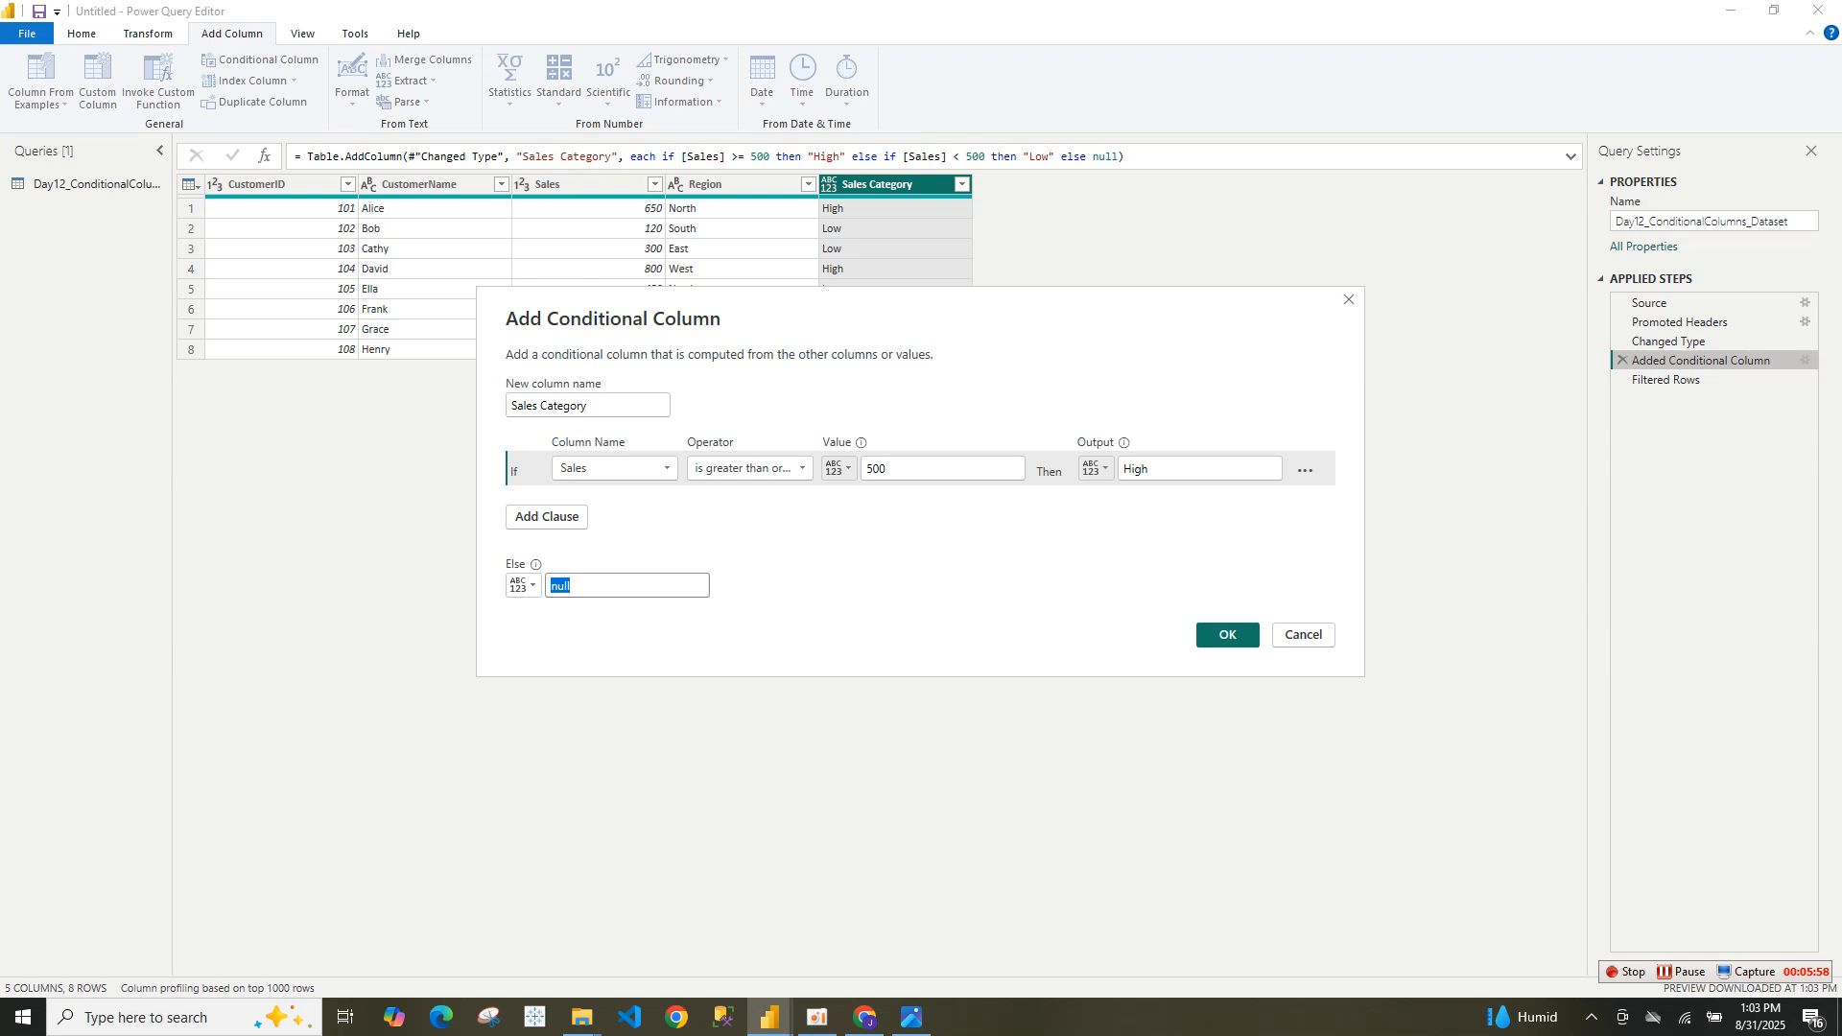
pyautogui.write('Low')
pyautogui.press('Return')
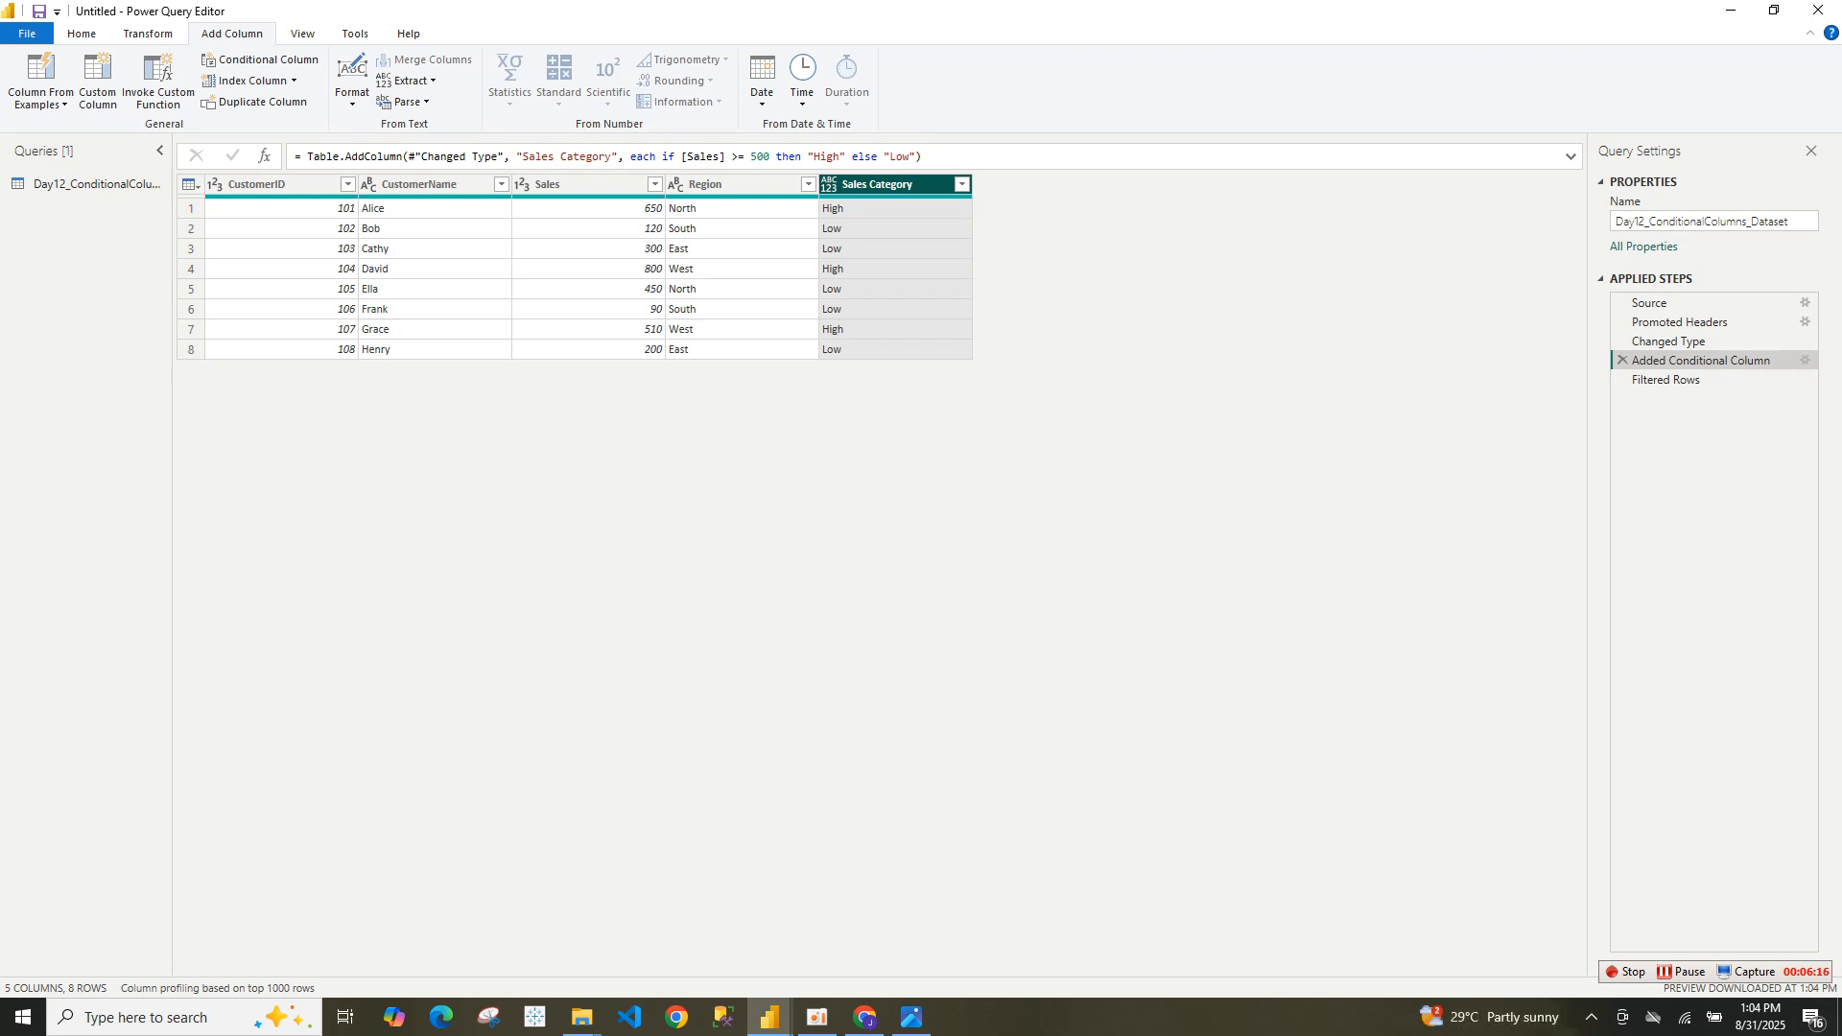
# - Insert another conditional column after the Added Conditional Column step, with a condition testing whether Region equals North
pyautogui.click(259, 59)
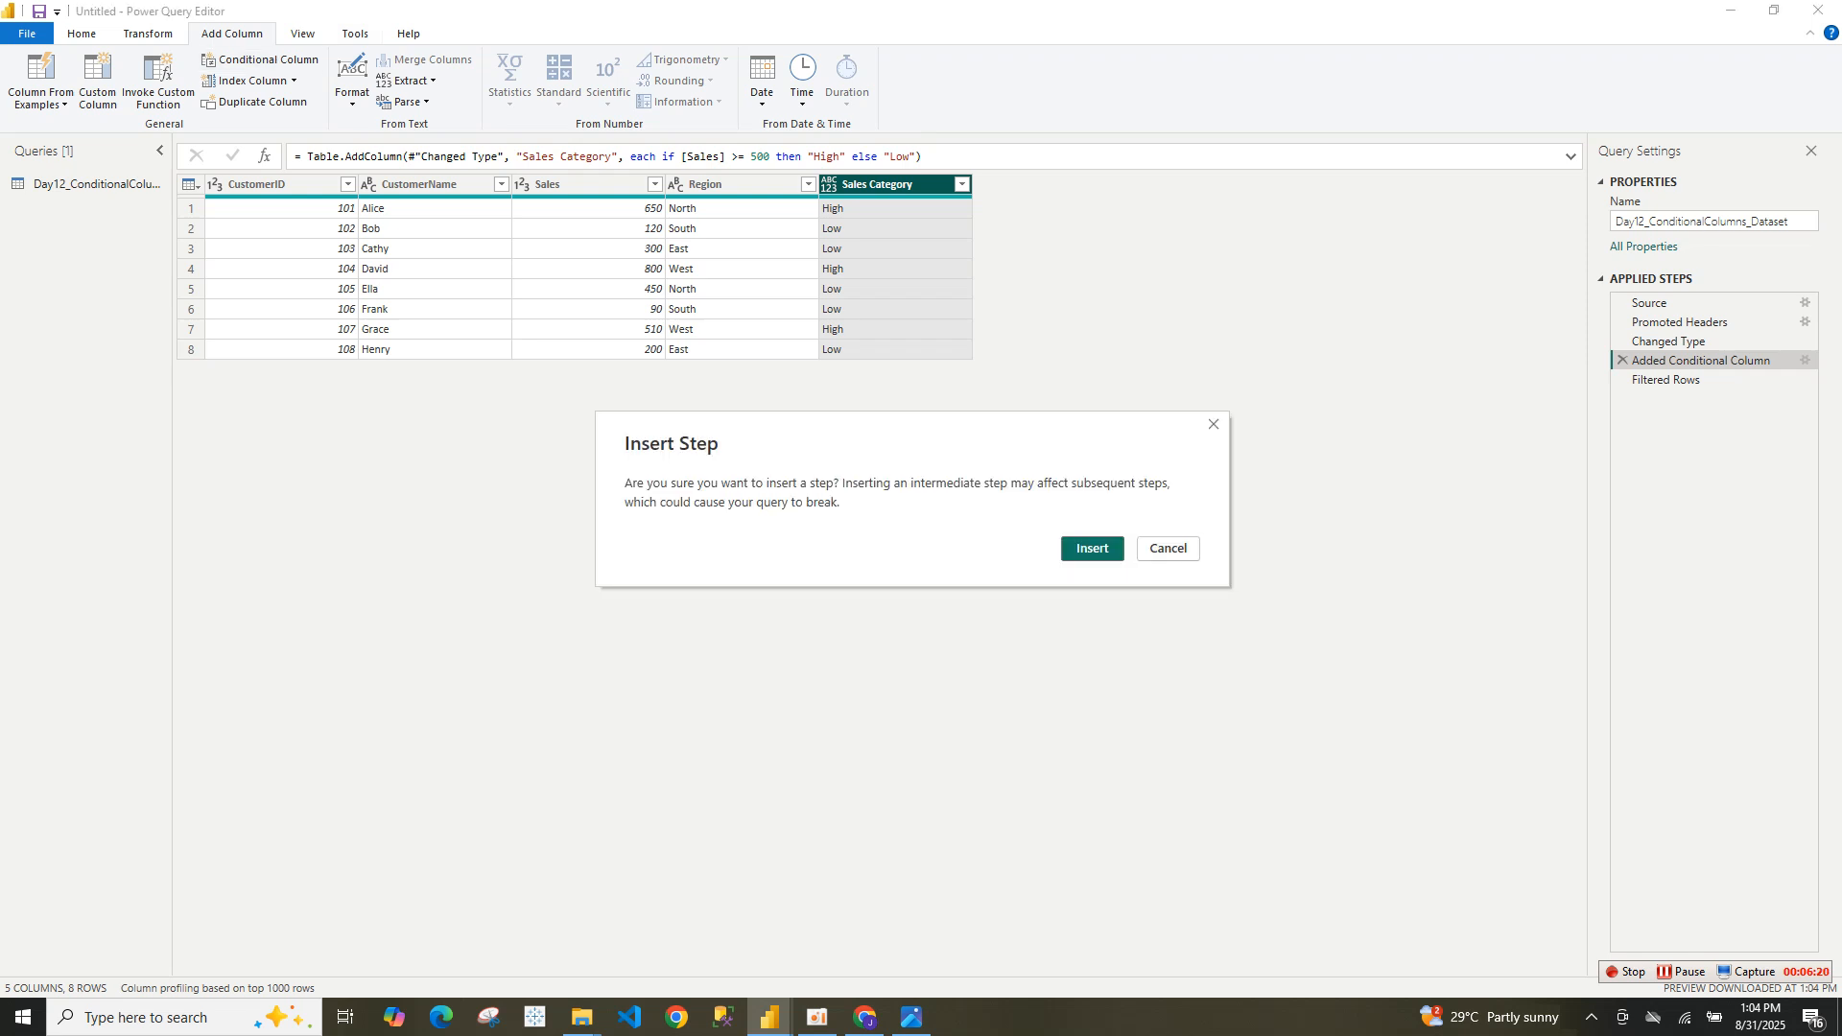
pyautogui.press('Return')
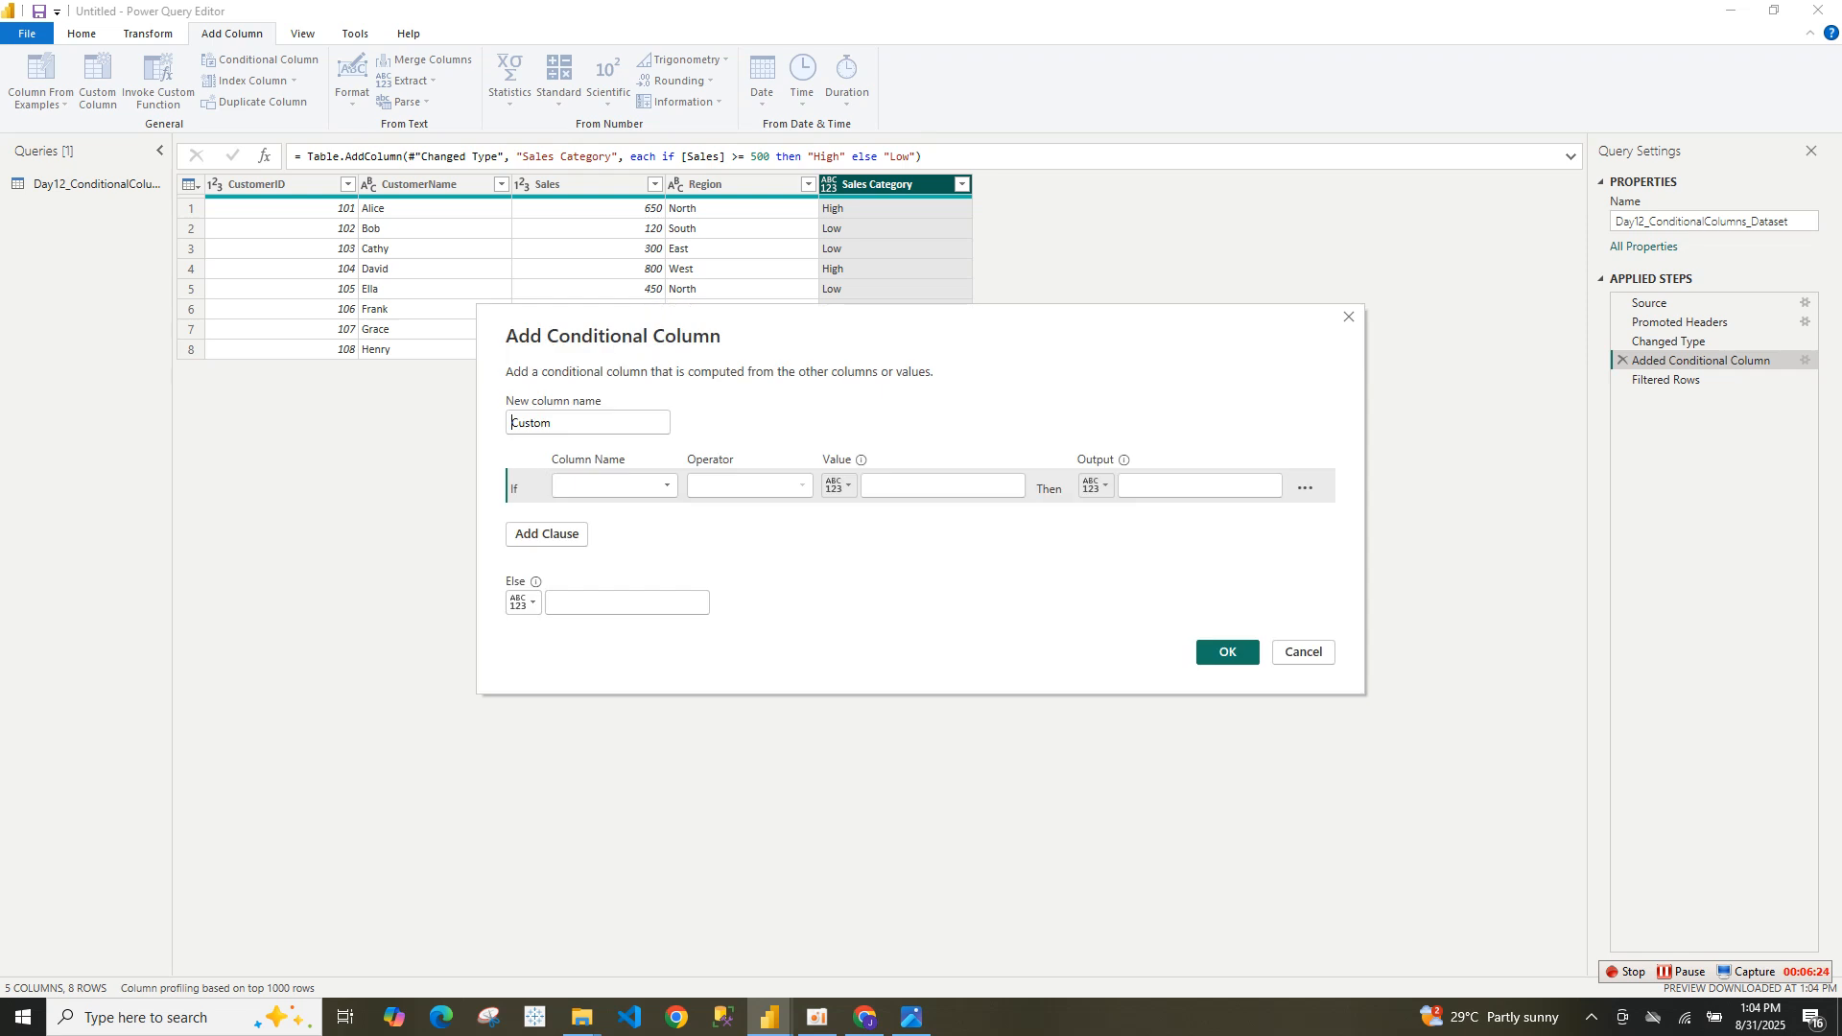
pyautogui.click(614, 486)
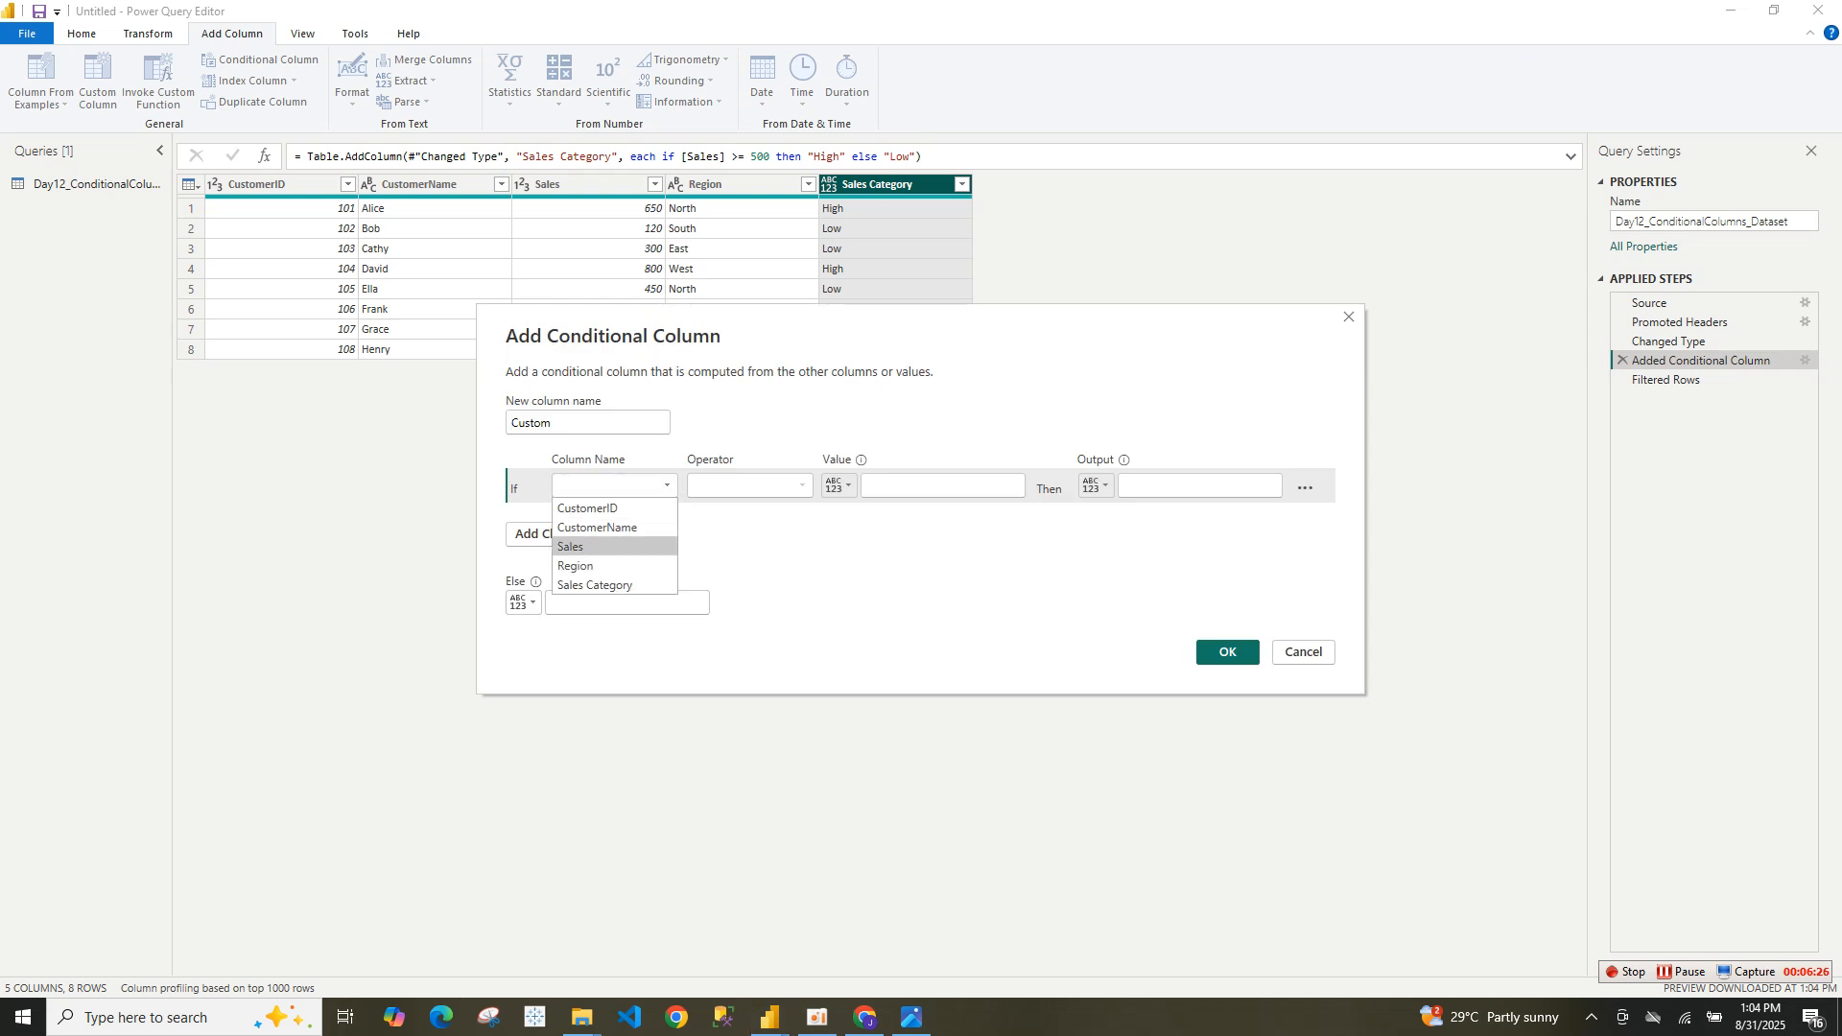
pyautogui.click(576, 566)
pyautogui.click(749, 485)
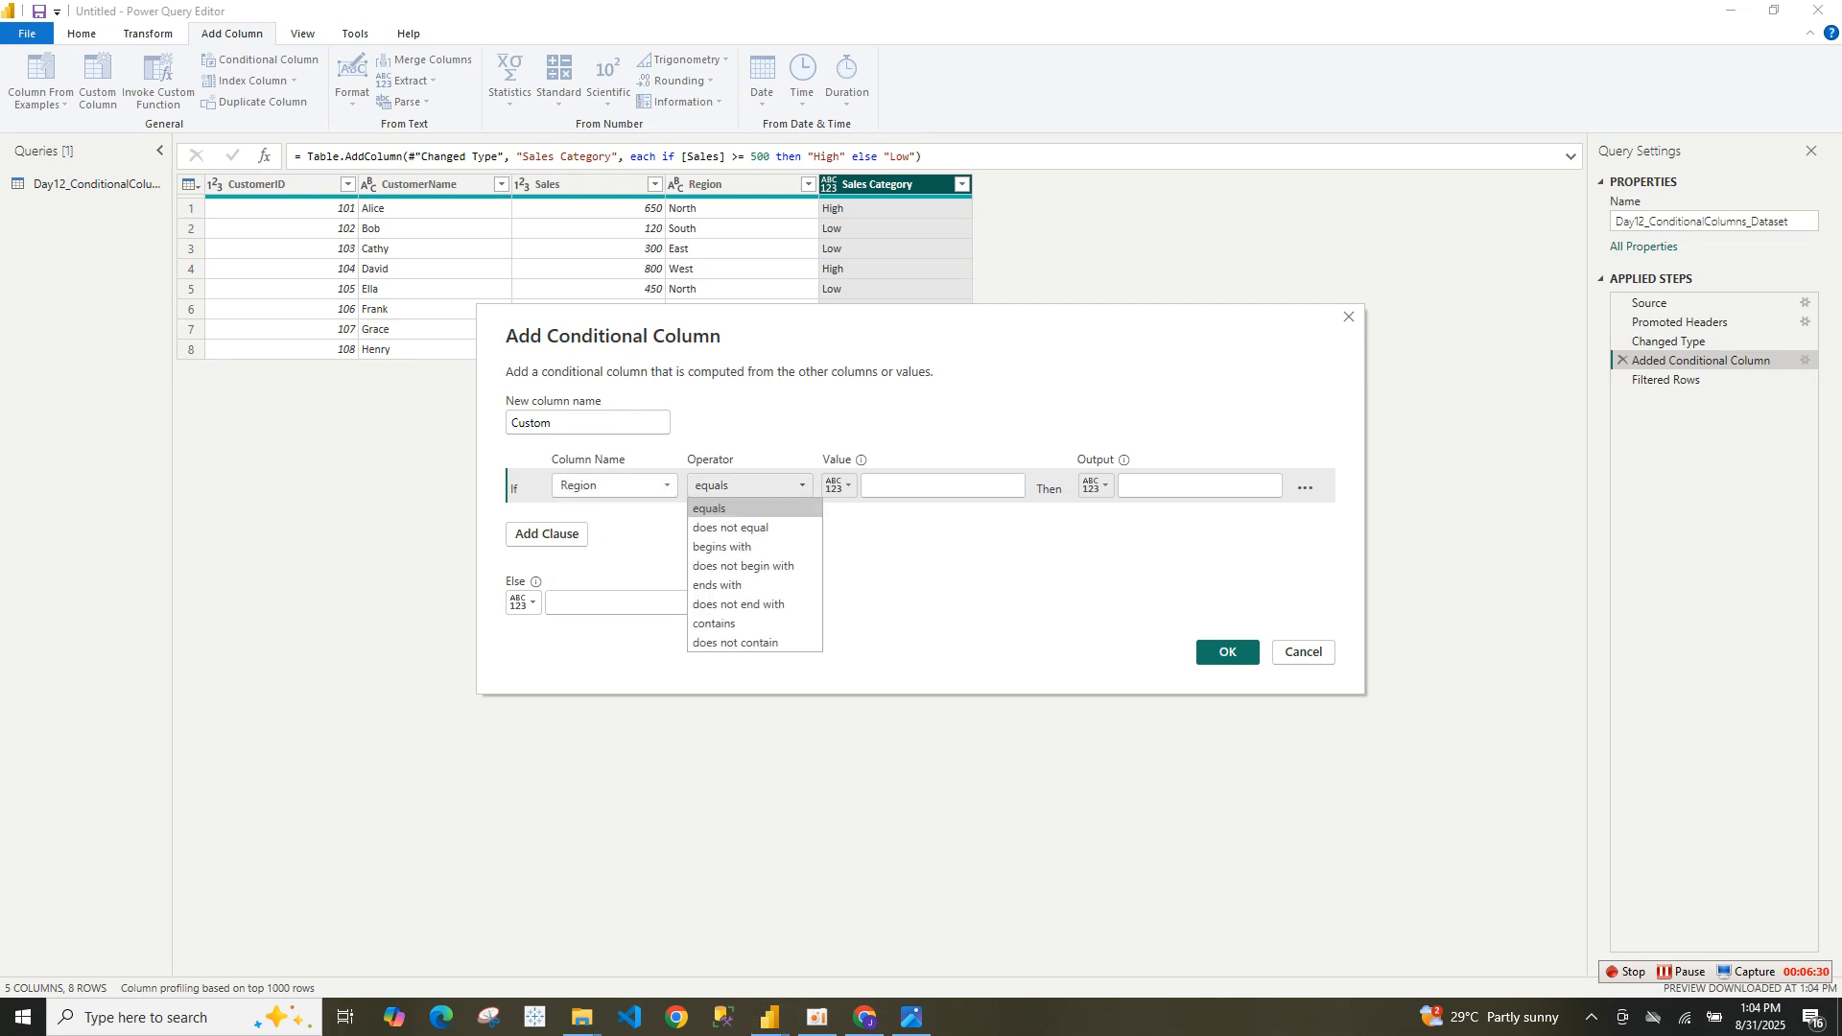
pyautogui.click(710, 509)
pyautogui.click(943, 485)
pyautogui.write('North')
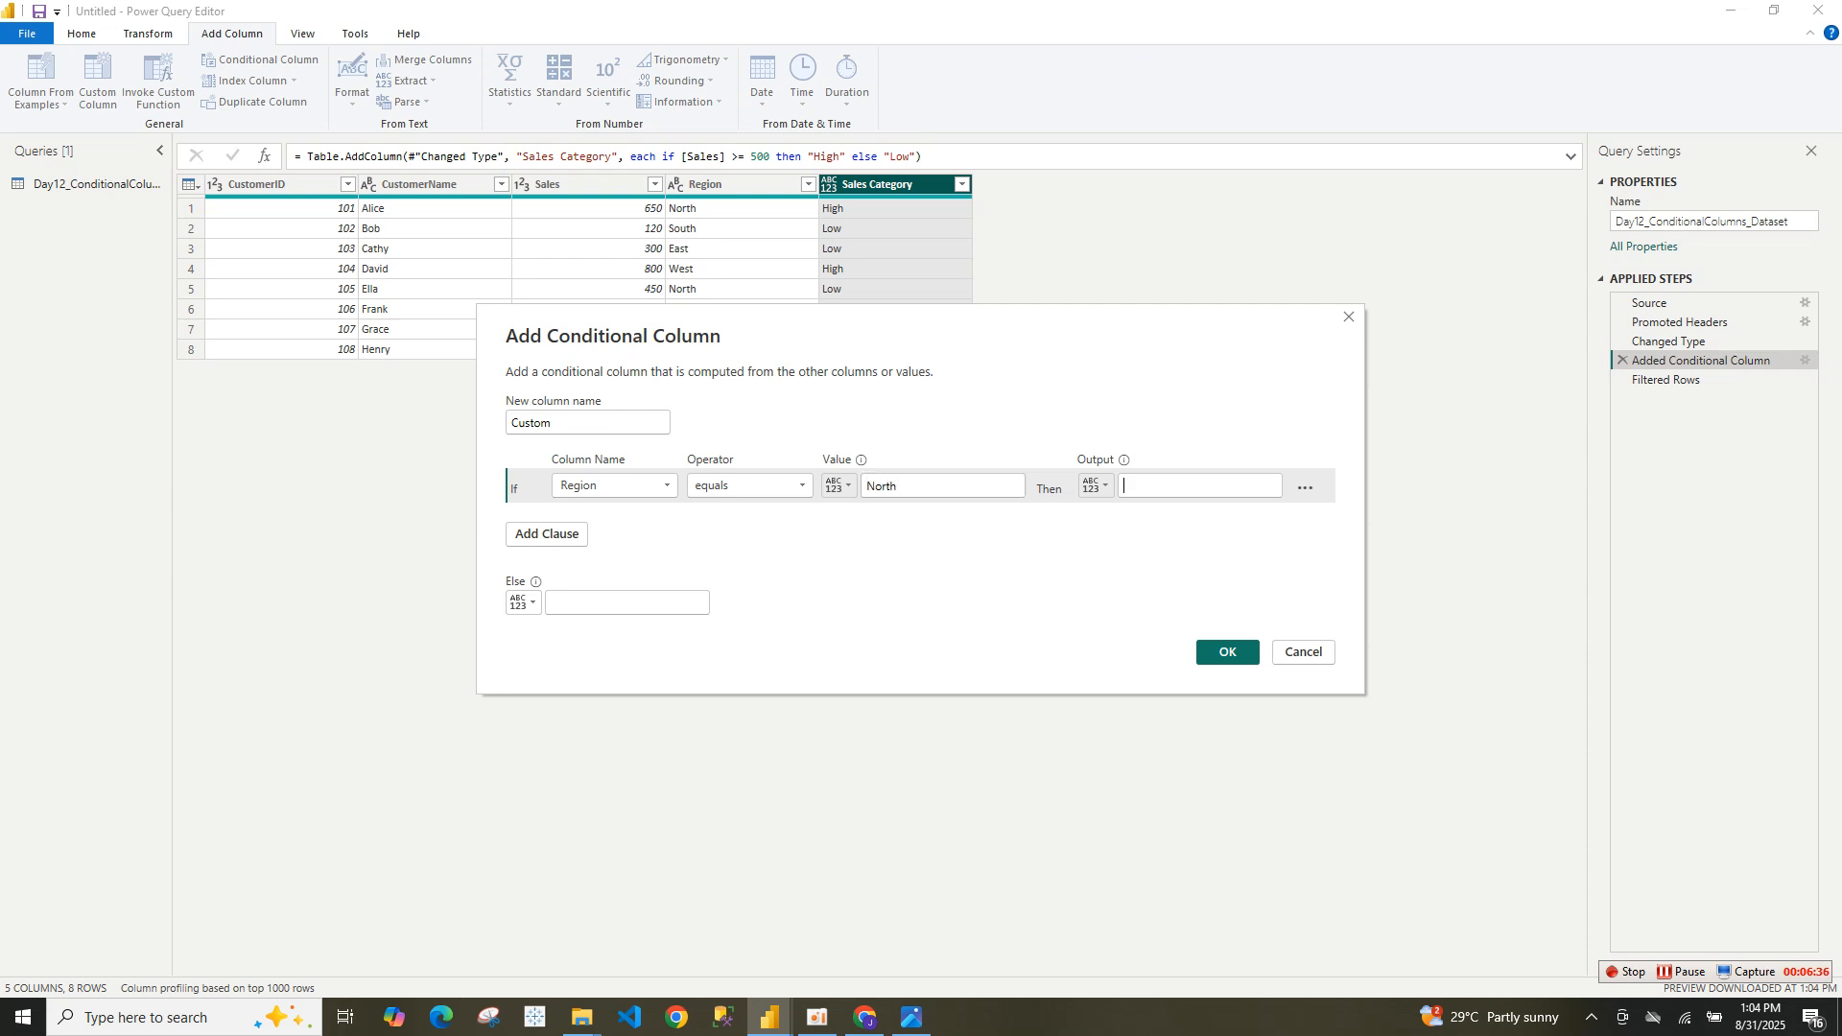
# - Set the North condition's output to Domestic and the else value to Local, and create the column
pyautogui.write('Domestic')
pyautogui.click(627, 602)
pyautogui.write('Local')
pyautogui.press('Return')
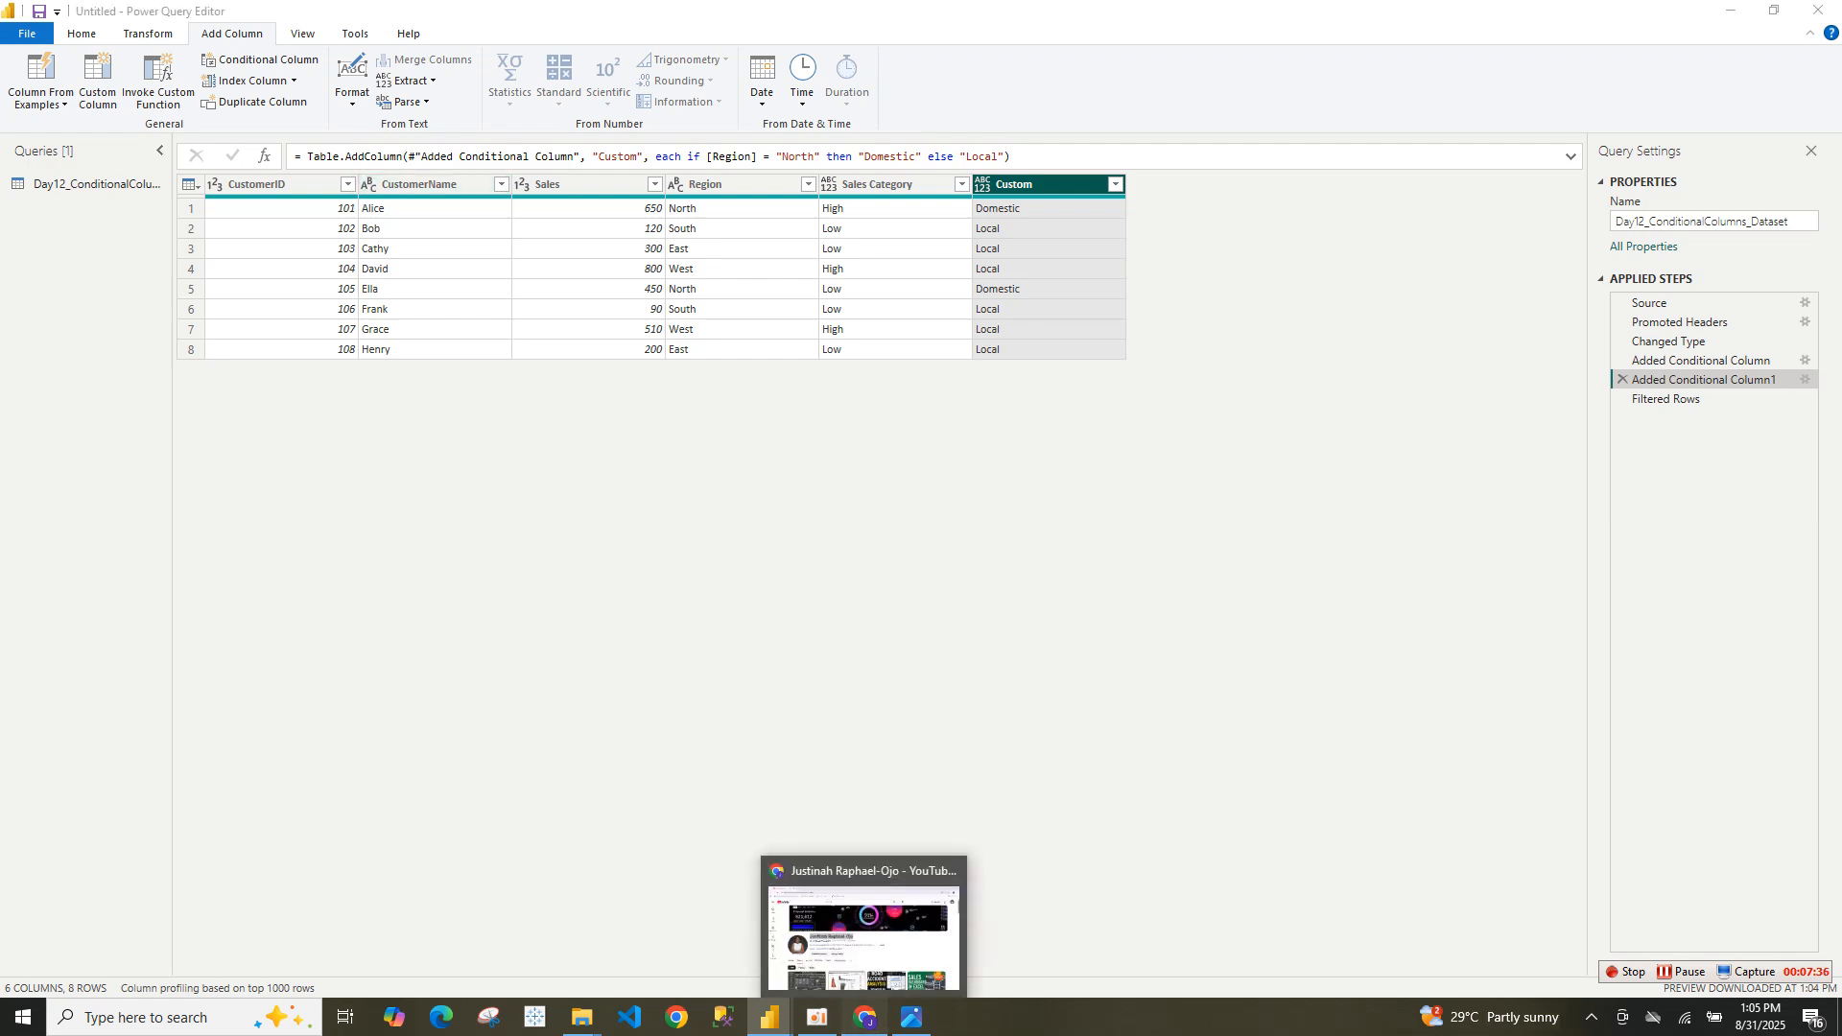
# - Switch to the YouTube channel page in the browser and look through its list of videos
pyautogui.click(865, 1017)
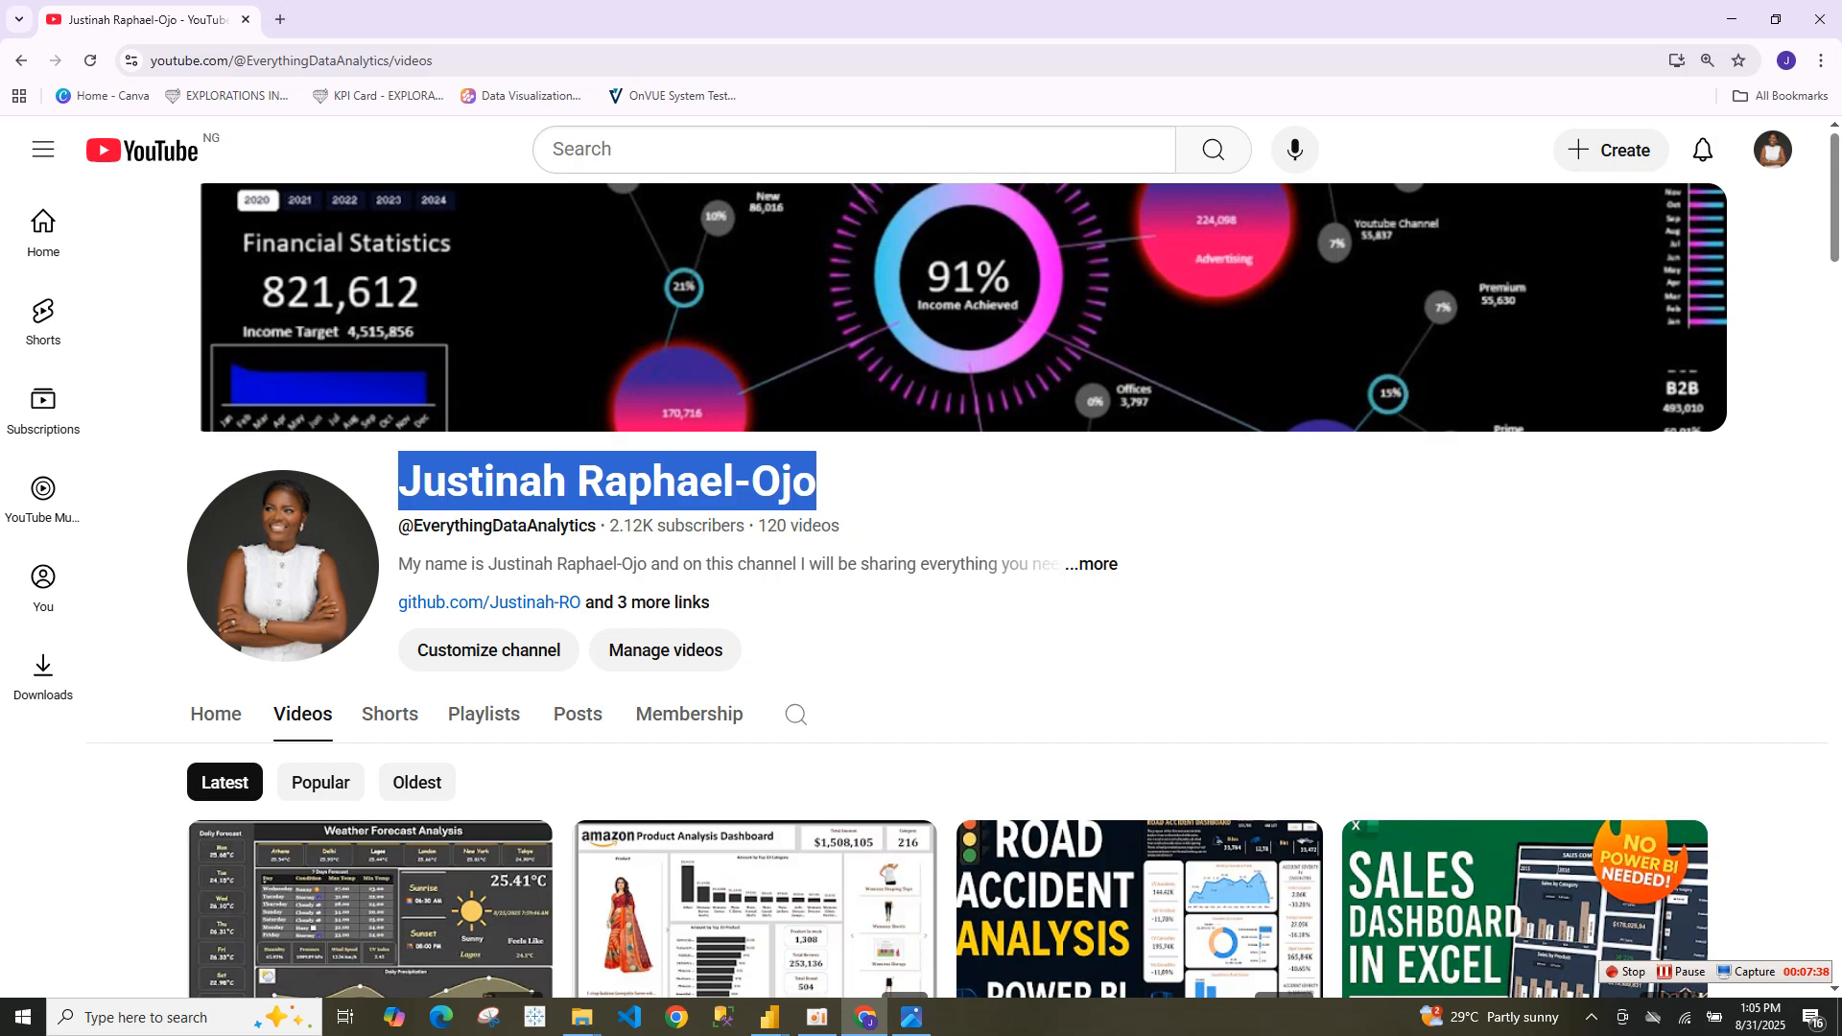
pyautogui.scroll(-20, 947, 576)
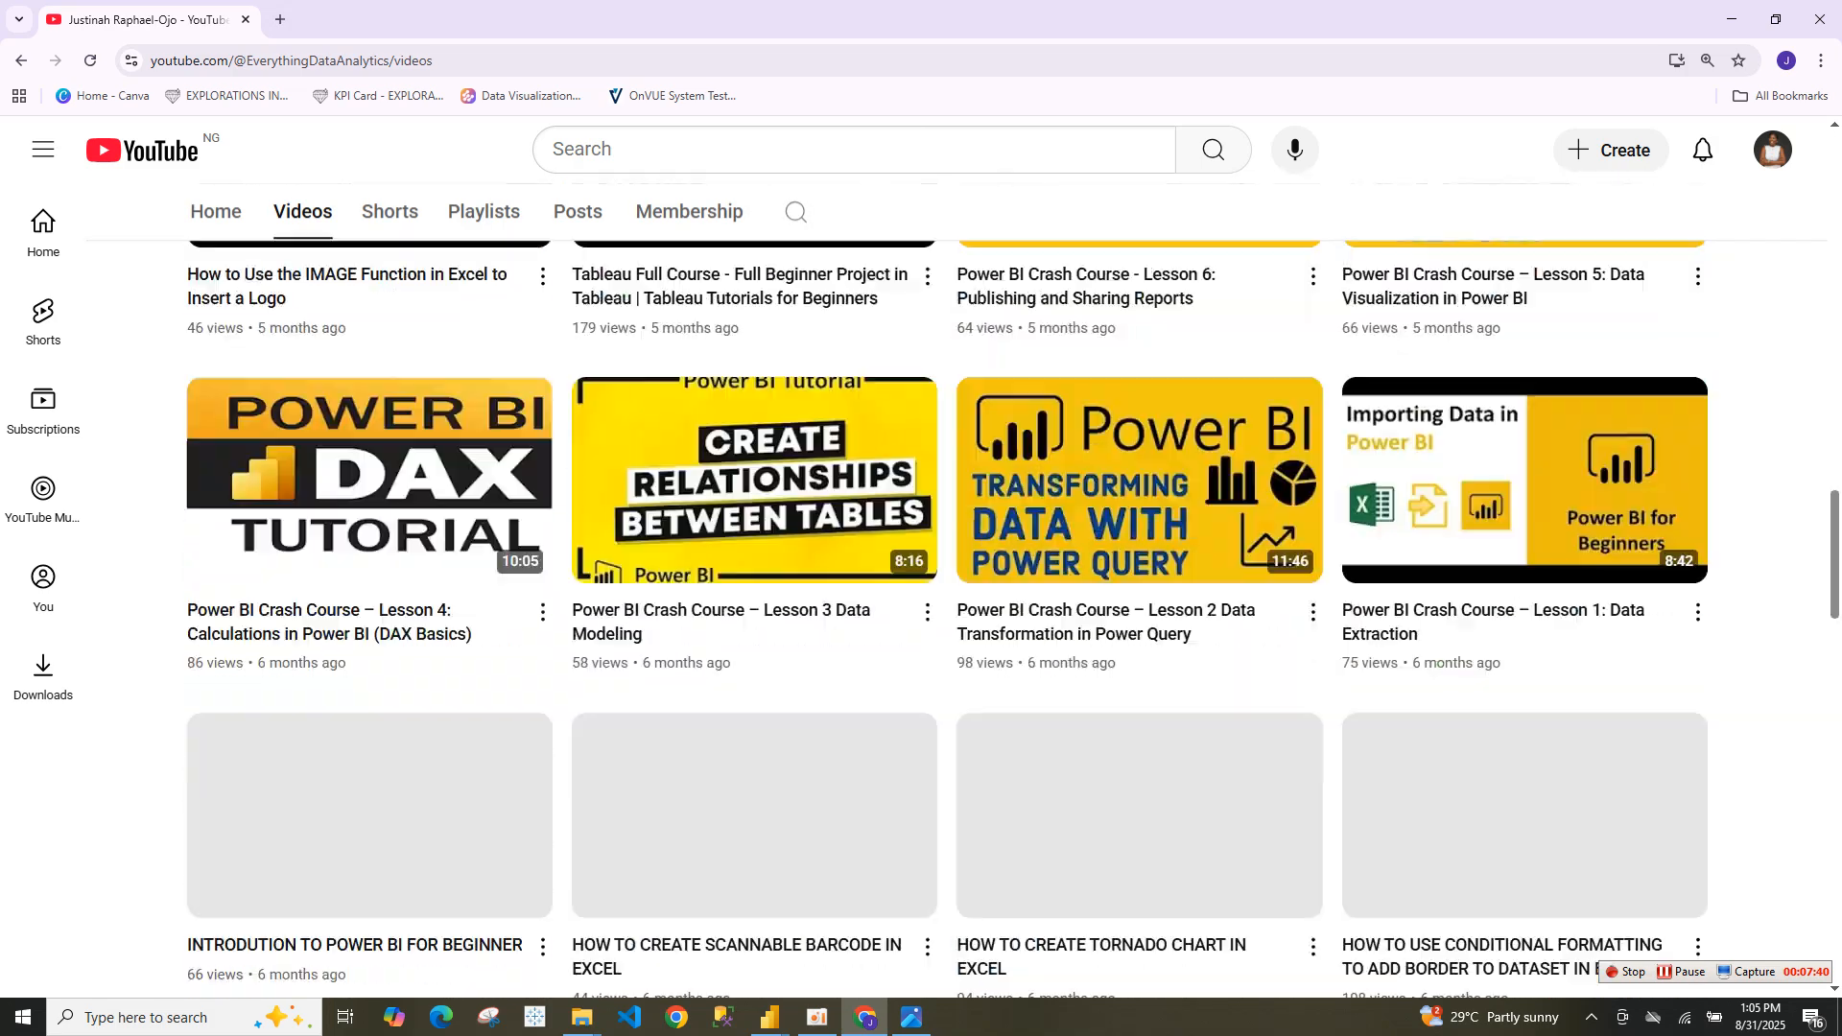
pyautogui.scroll(-5, 947, 575)
pyautogui.scroll(20, 947, 576)
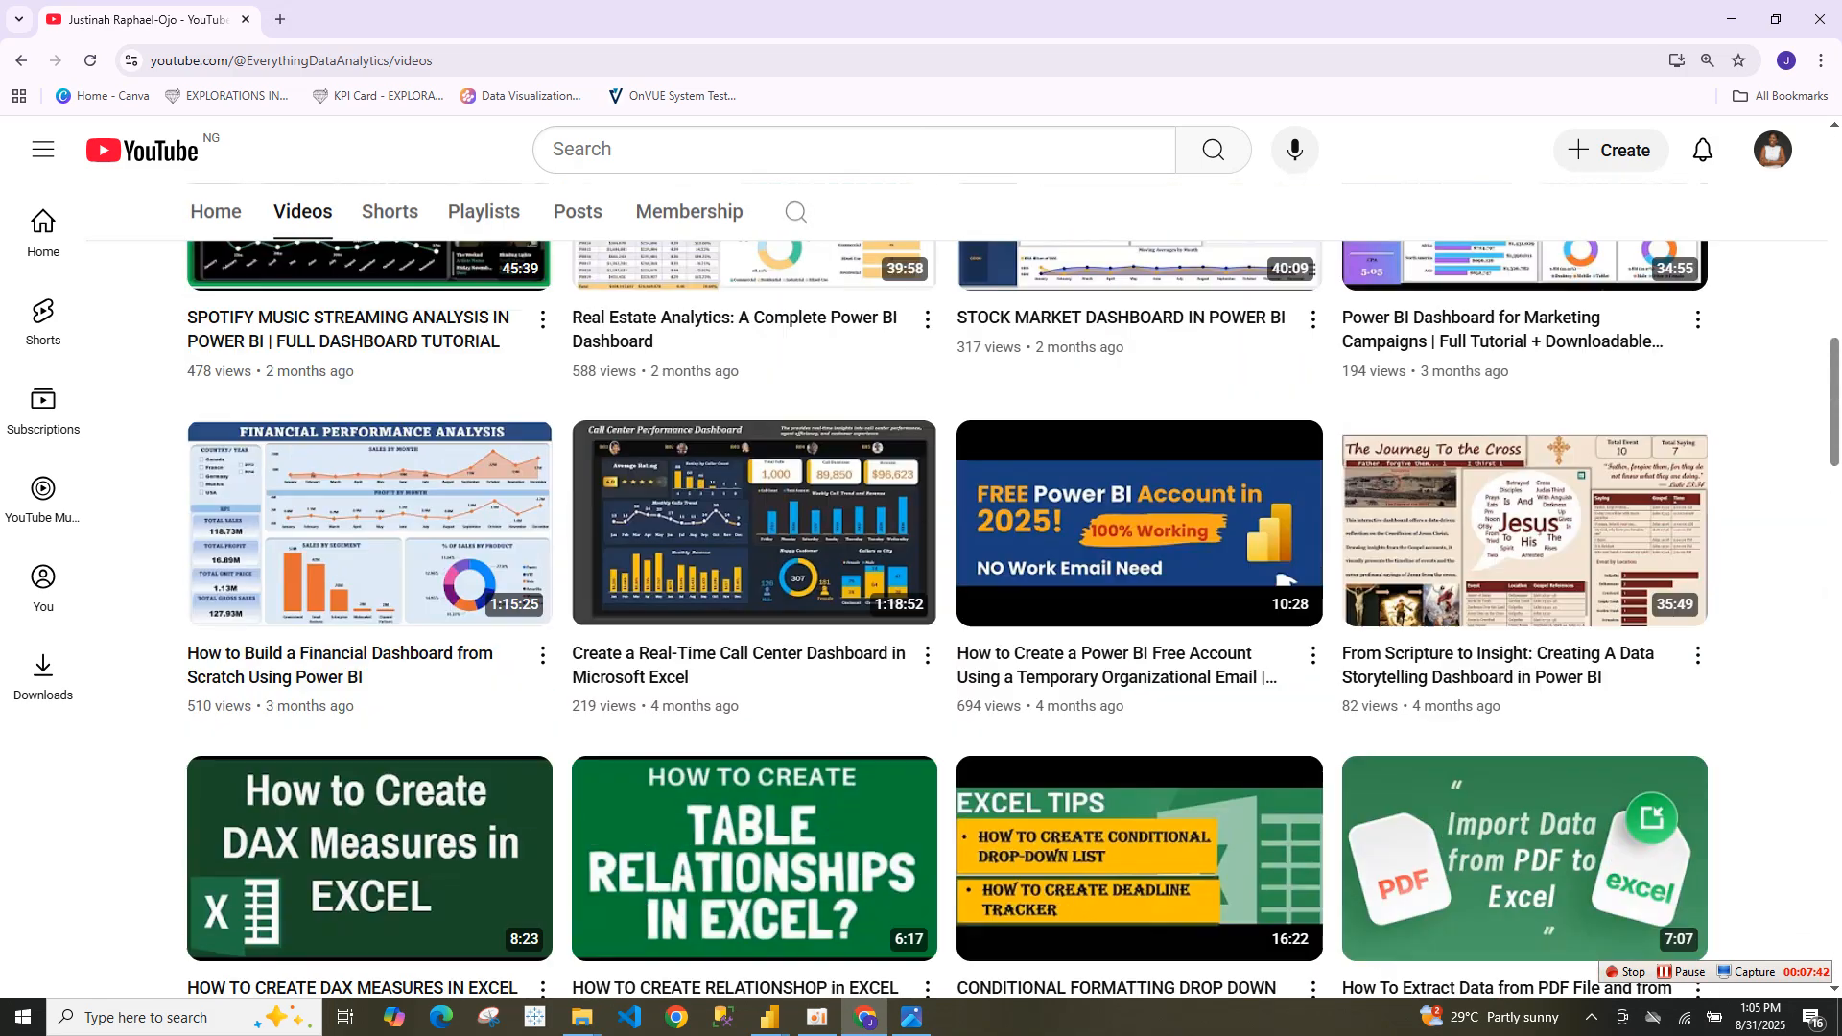
pyautogui.scroll(-4, 921, 576)
pyautogui.scroll(4, 921, 575)
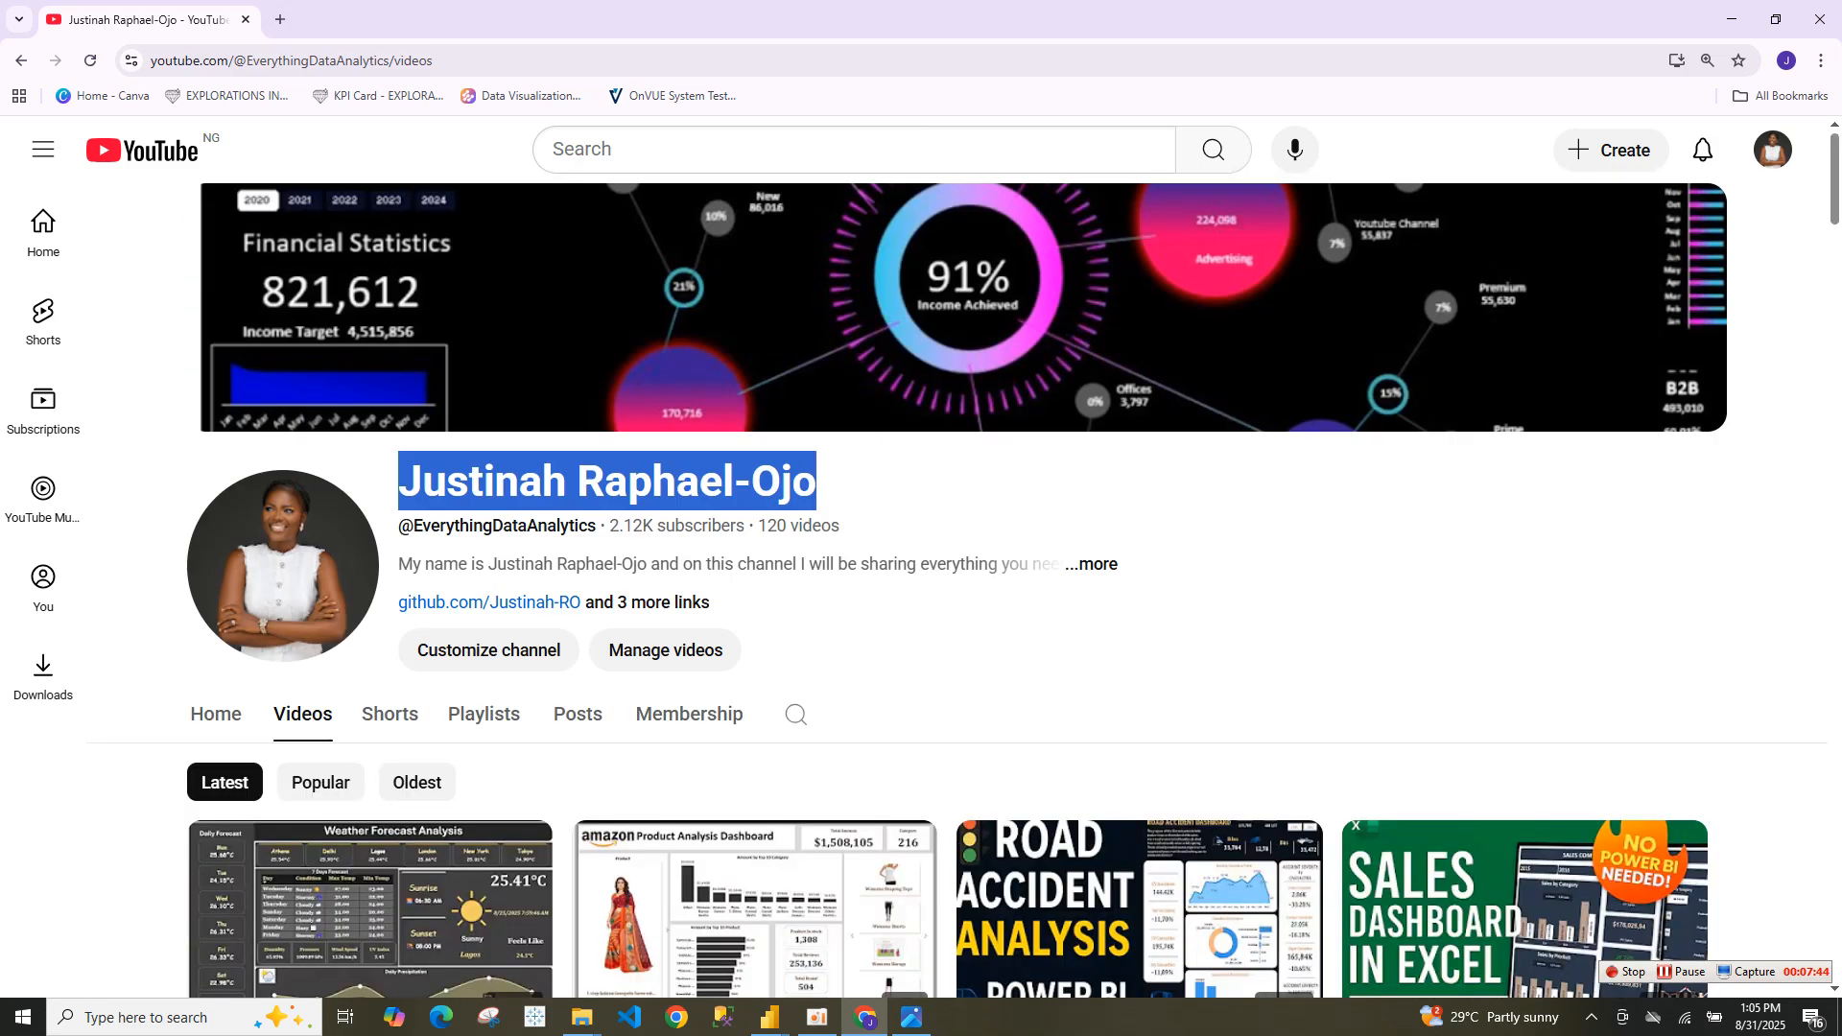
pyautogui.scroll(-20, 947, 619)
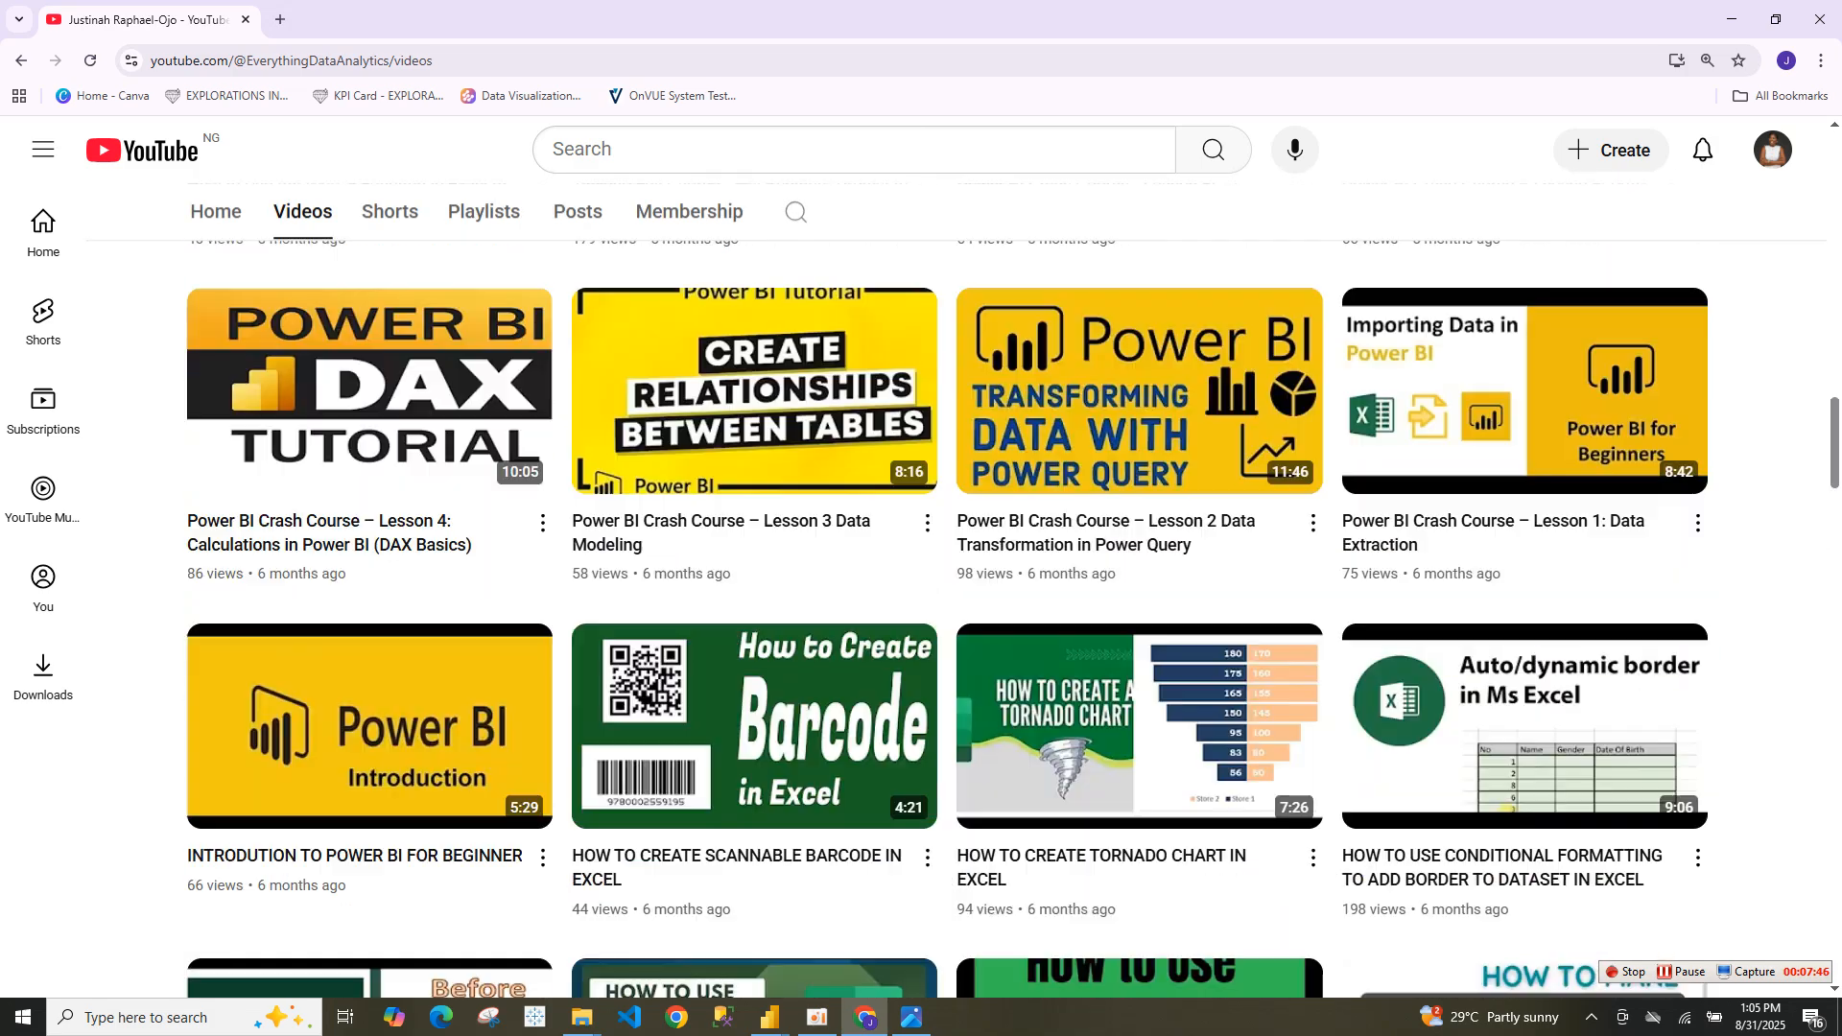
pyautogui.scroll(20, 946, 576)
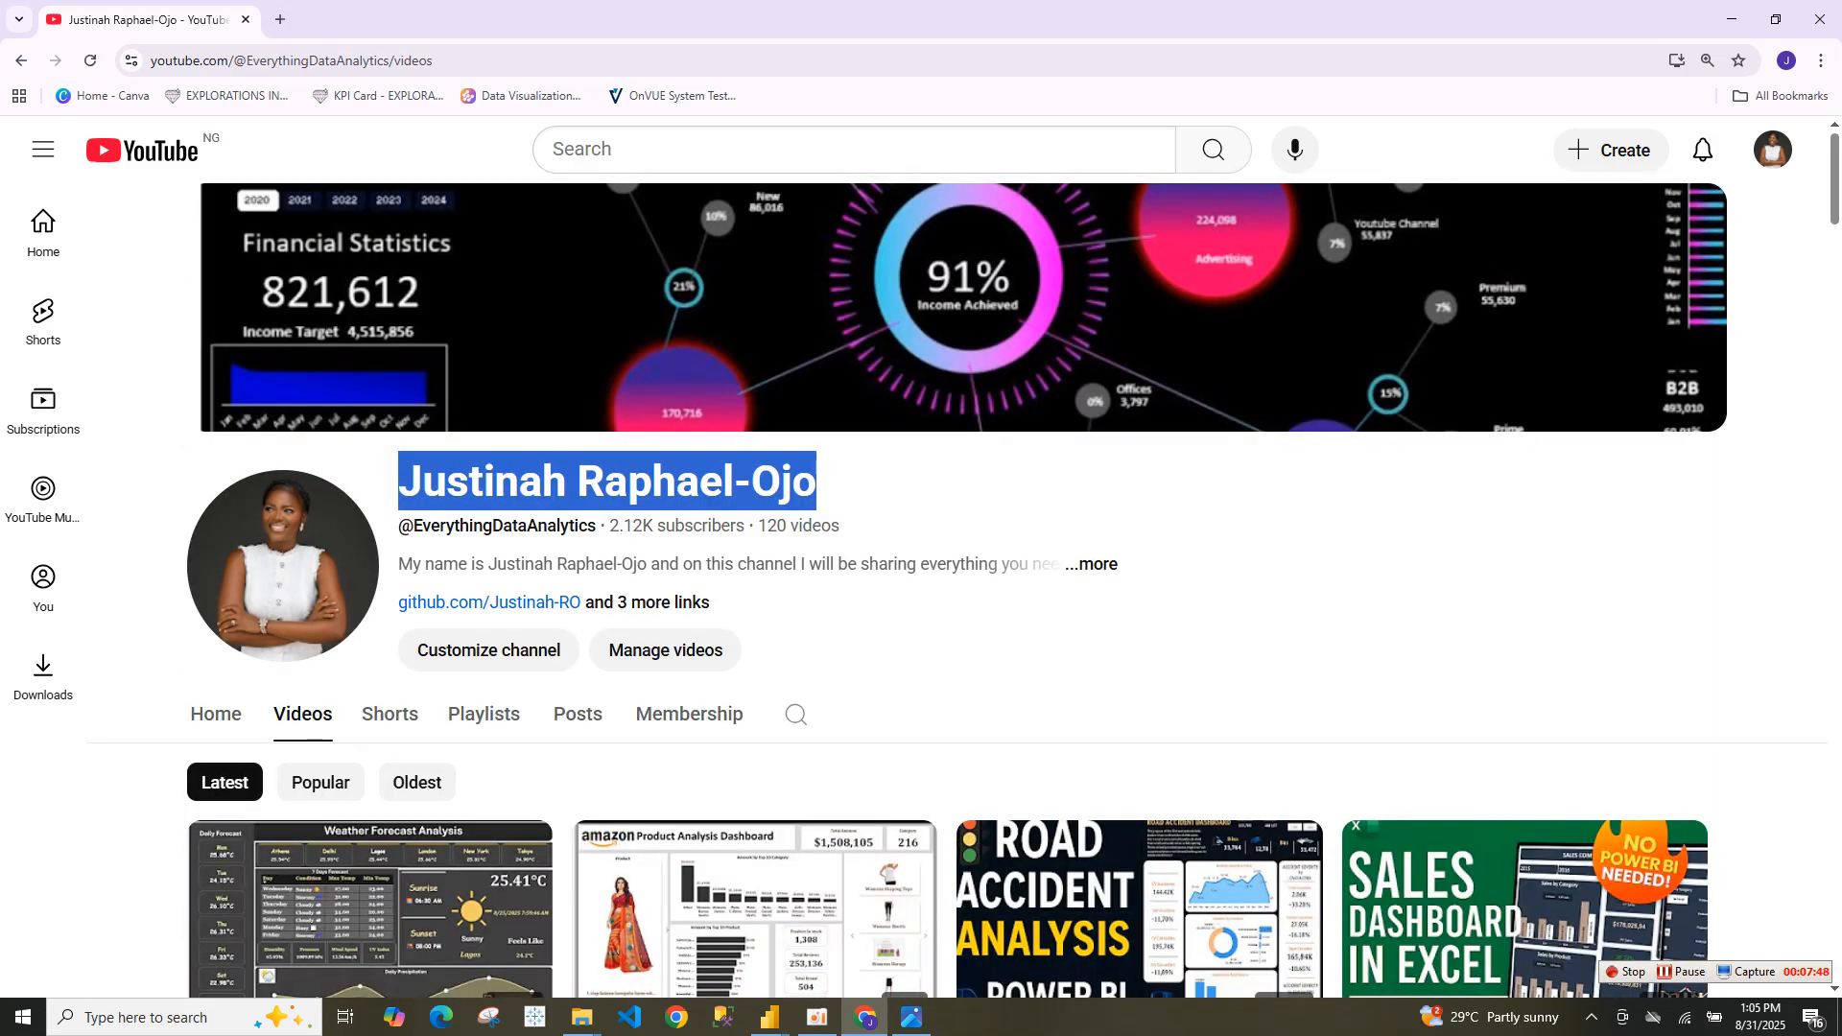